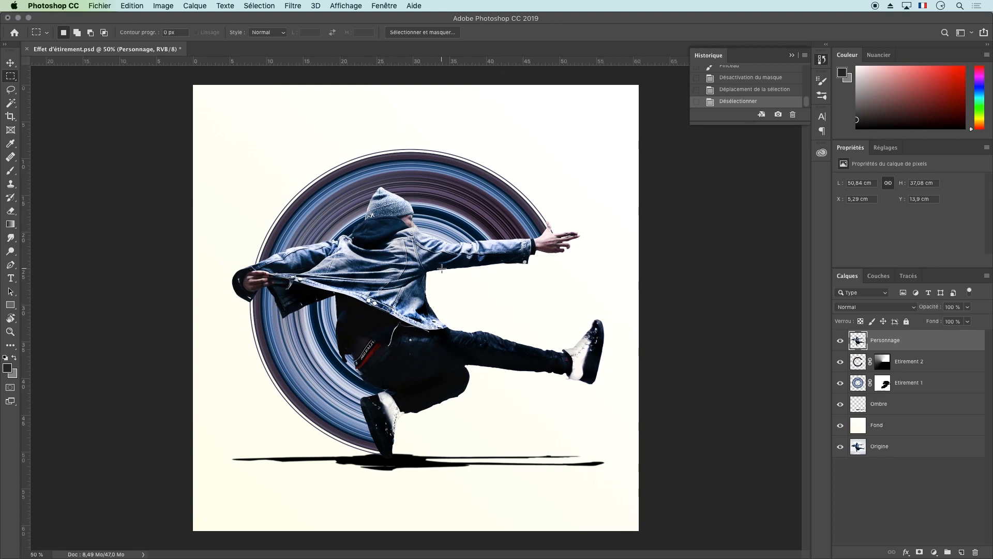
# Marquee-select a narrow vertical strip through the figure from the hat to the shoe and clear the selection
pyautogui.moveTo(384, 197); pyautogui.dragTo(396, 434)
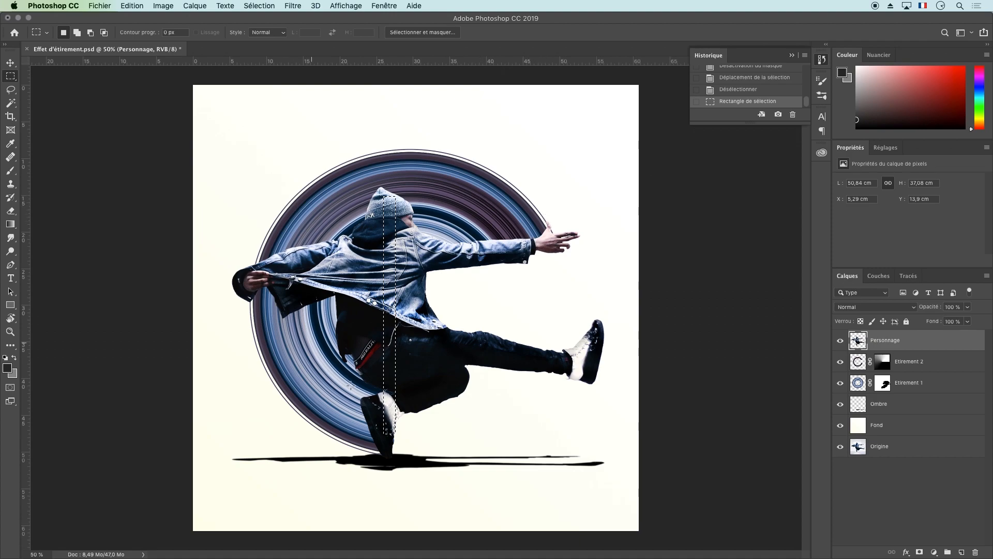
pyautogui.click(396, 284)
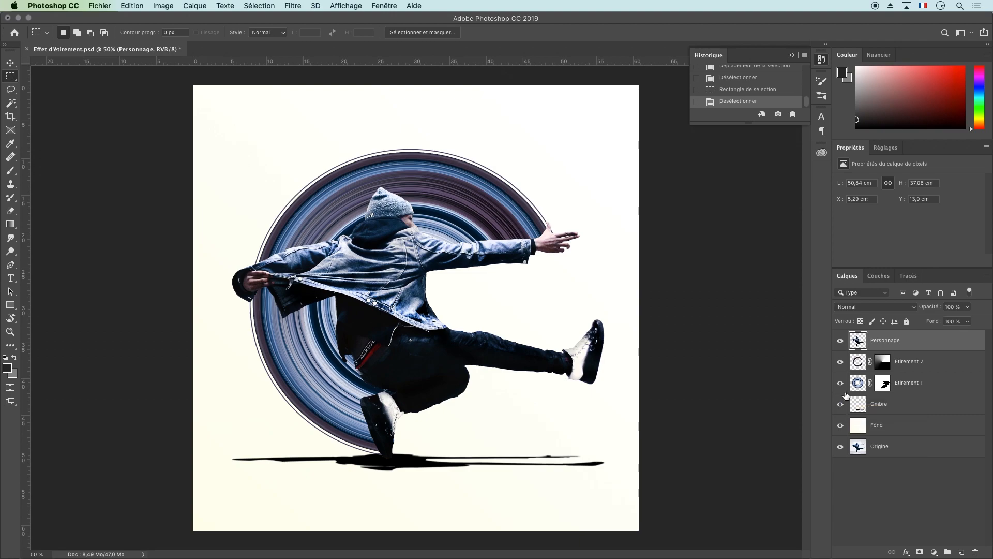
# Hide the Ombre layer and toggle the visibility of the Etirement 2 and Etirement 1 layers to examine each ring
pyautogui.click(841, 405)
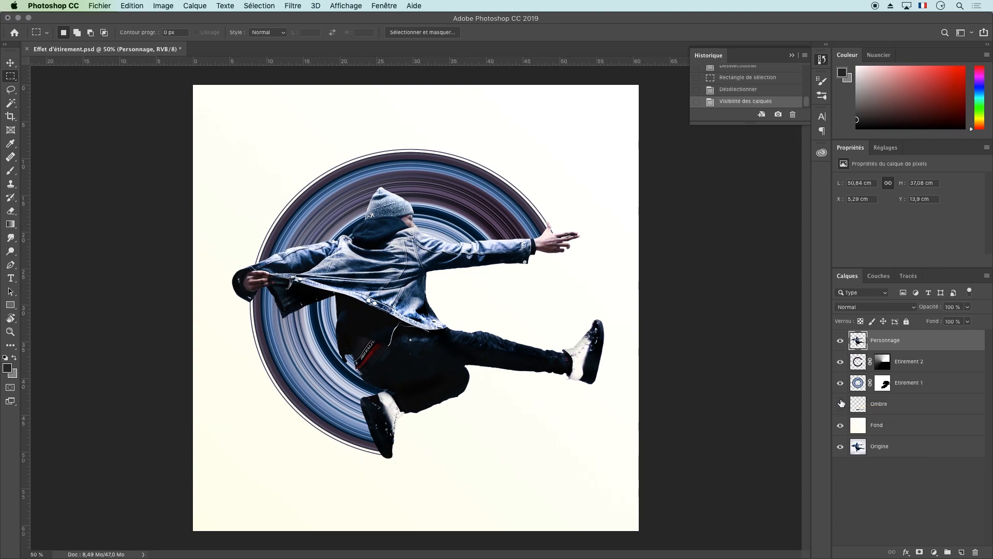
pyautogui.click(841, 362)
pyautogui.click(841, 362)
pyautogui.click(841, 363)
pyautogui.click(841, 363)
pyautogui.click(840, 383)
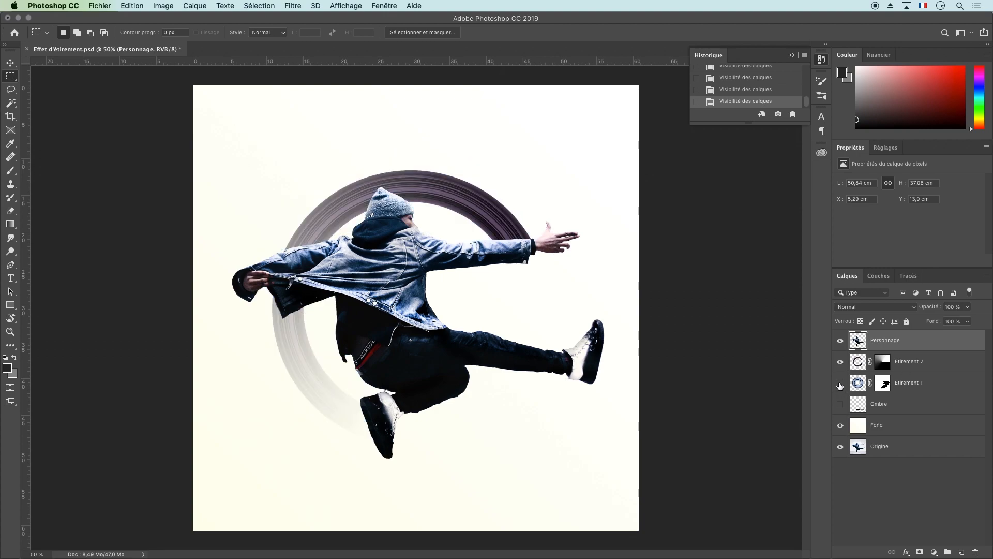
pyautogui.click(840, 384)
pyautogui.click(841, 384)
pyautogui.click(840, 384)
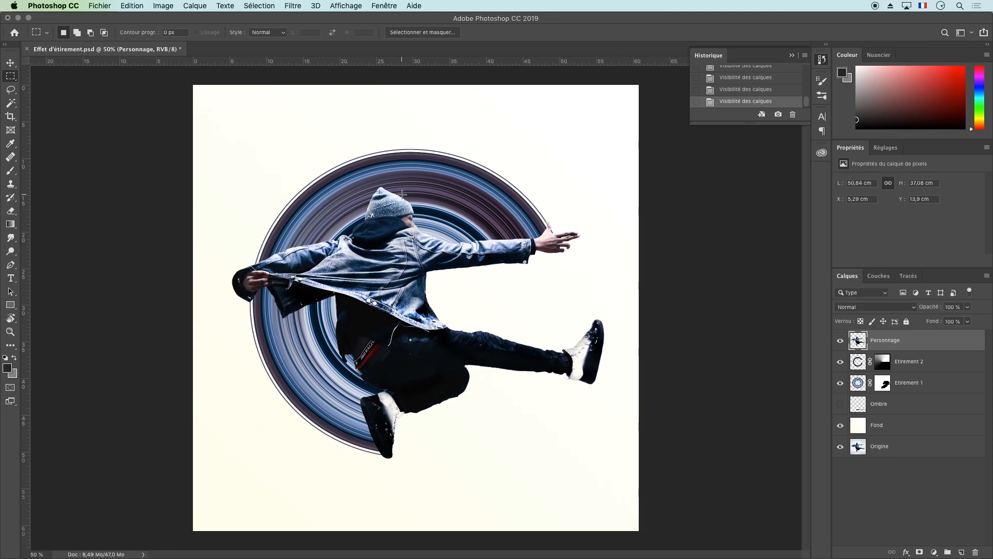
# Open the unsplash dancer JPG from the desktop as a separate document, discarding its embedded colour profile
pyautogui.moveTo(992, 216); pyautogui.dragTo(856, 214)
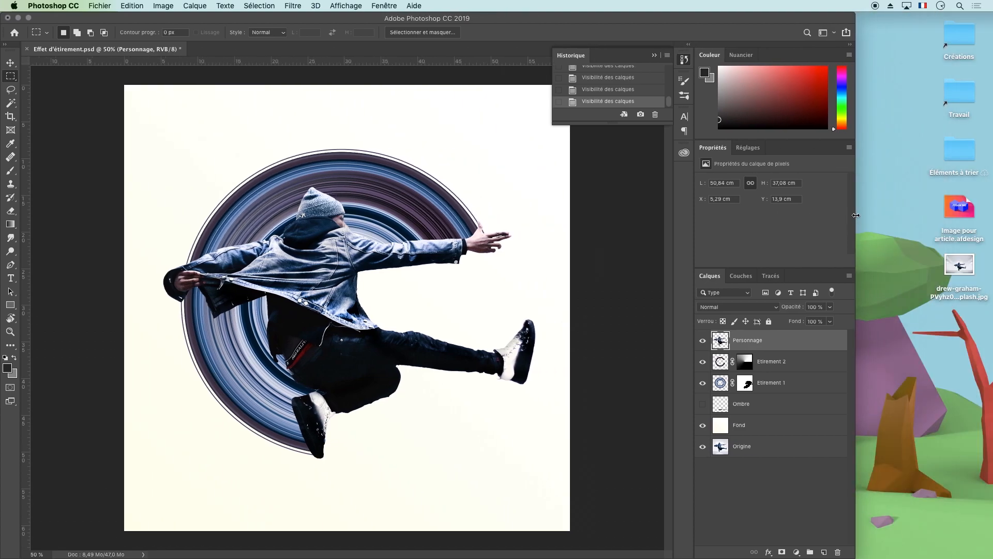
pyautogui.moveTo(961, 270); pyautogui.dragTo(318, 52)
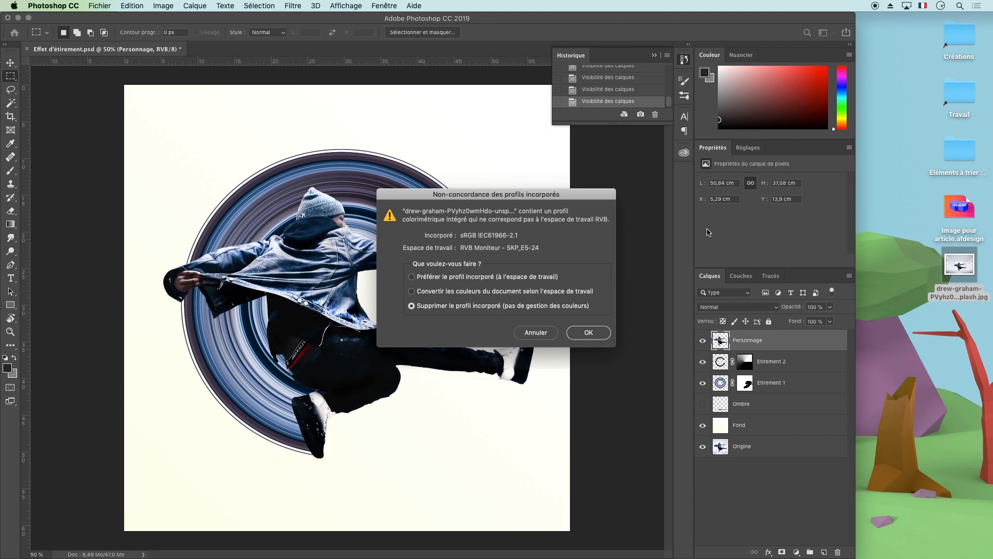
pyautogui.press('Return')
pyautogui.moveTo(854, 16); pyautogui.dragTo(992, 2)
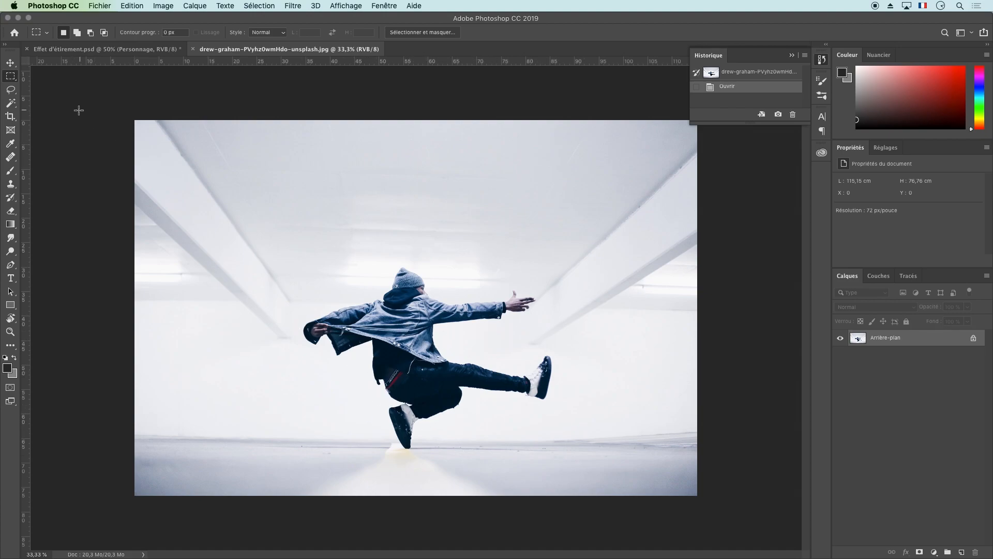
# Lasso a loose selection all the way around the dancer, leaving a small margin of background
pyautogui.click(11, 91)
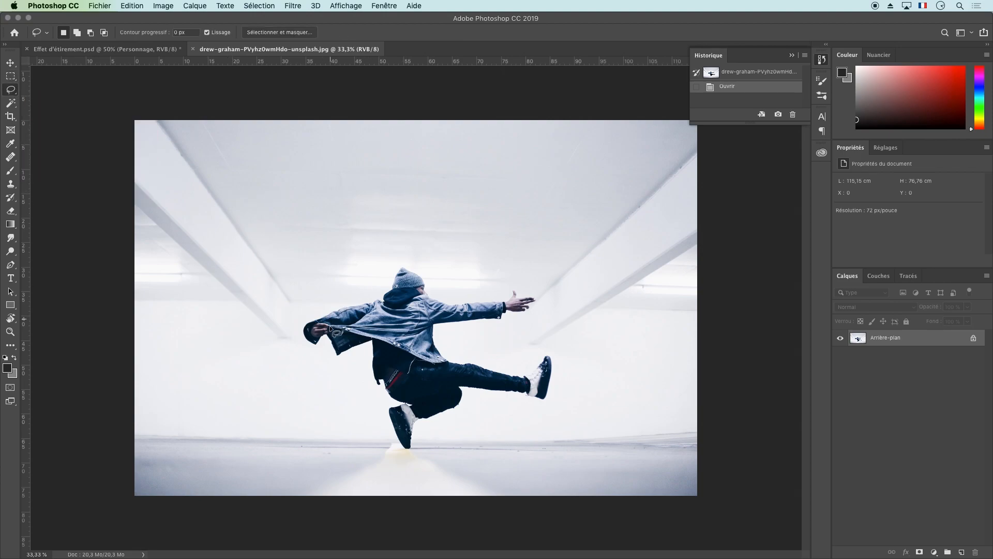
pyautogui.moveTo(379, 295)
pyautogui.mouseDown()
pyautogui.moveTo(415, 262)
pyautogui.moveTo(432, 277)
pyautogui.moveTo(439, 299)
pyautogui.mouseUp()
pyautogui.moveTo(520, 284)
pyautogui.mouseDown()
pyautogui.moveTo(542, 304)
pyautogui.moveTo(528, 318)
pyautogui.moveTo(492, 332)
pyautogui.moveTo(443, 349)
pyautogui.mouseUp()
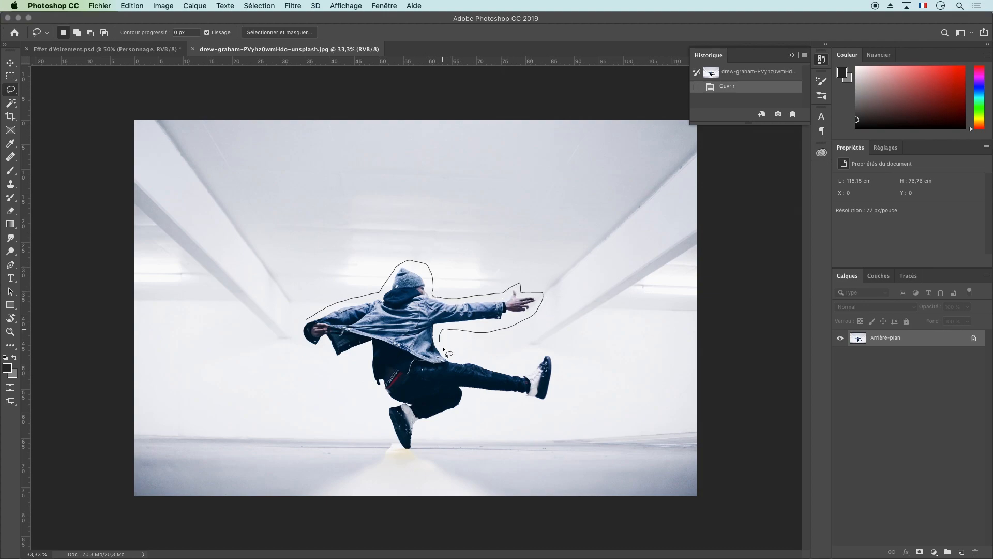
pyautogui.moveTo(532, 353)
pyautogui.mouseDown()
pyautogui.moveTo(556, 385)
pyautogui.moveTo(537, 414)
pyautogui.moveTo(484, 406)
pyautogui.moveTo(426, 435)
pyautogui.moveTo(406, 461)
pyautogui.moveTo(384, 427)
pyautogui.moveTo(383, 394)
pyautogui.moveTo(364, 358)
pyautogui.moveTo(323, 350)
pyautogui.mouseUp()
pyautogui.moveTo(309, 314); pyautogui.dragTo(311, 316)
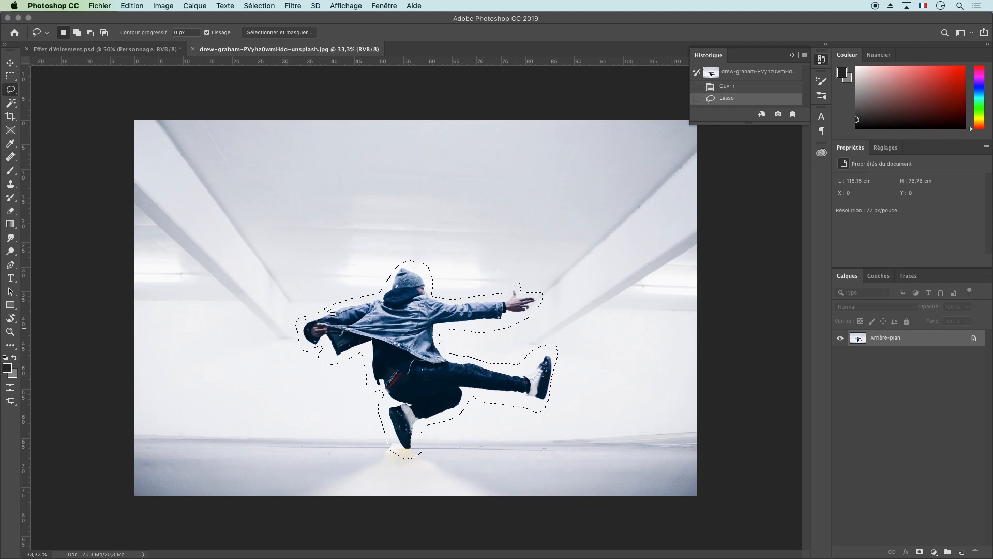
# Turn on Quick Mask mode and choose the hard round brush at 80 px to paint along the mask edge
pyautogui.click(10, 387)
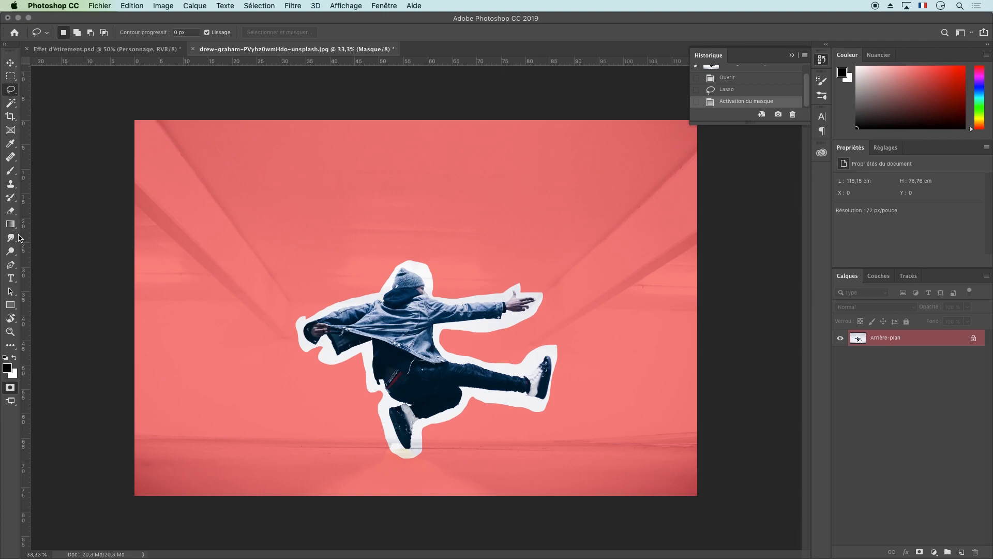
pyautogui.click(11, 170)
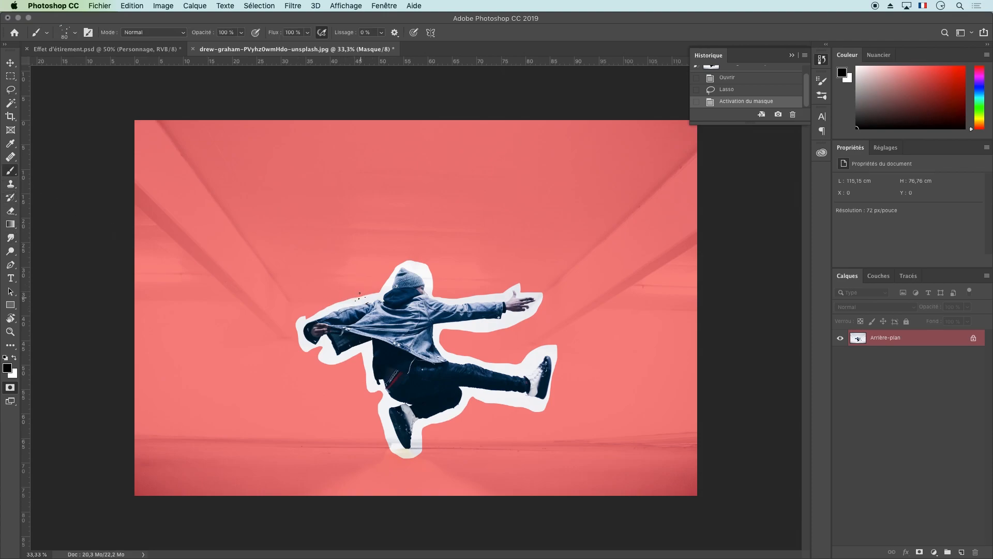
pyautogui.click(75, 33)
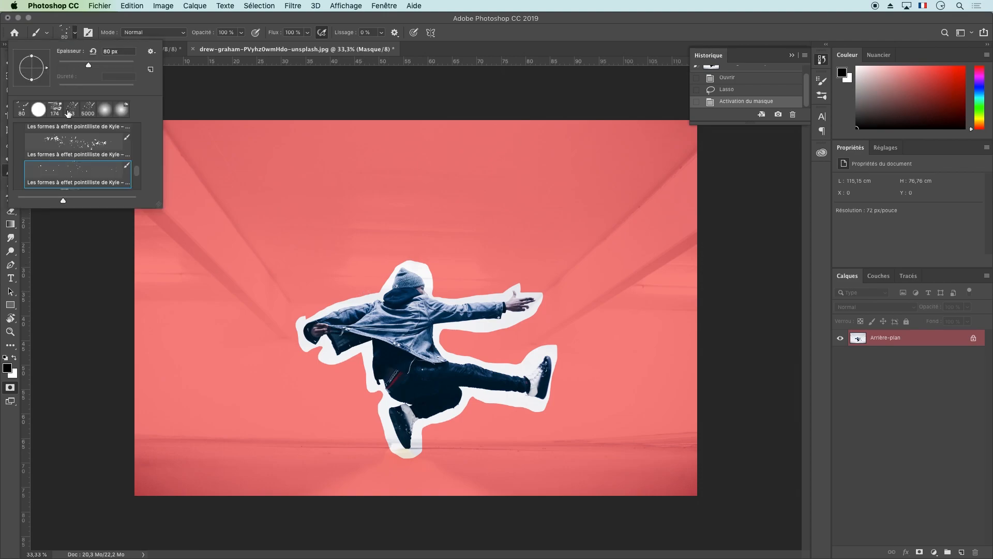
pyautogui.click(38, 109)
pyautogui.click(323, 304)
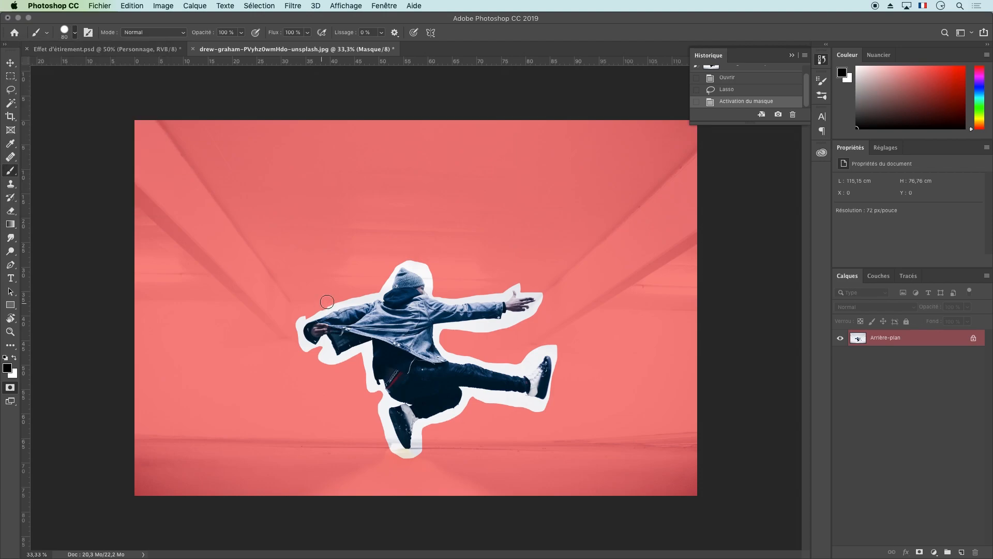
pyautogui.click(322, 303)
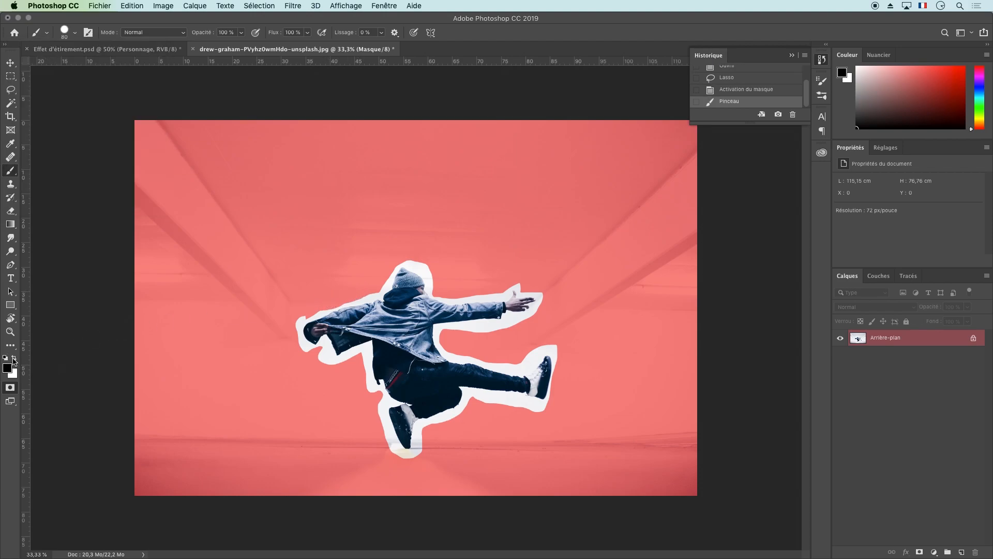
# Zoom to 300% behind the dancer's hood and paint black to mask the background between hood and shoulder
pyautogui.press('x')
pyautogui.press('x')
pyautogui.press('x')
pyautogui.press('x')
pyautogui.press('super+plus')
pyautogui.press('super+plus')
pyautogui.press('super+plus')
pyautogui.press('super+plus')
pyautogui.press('super+plus')
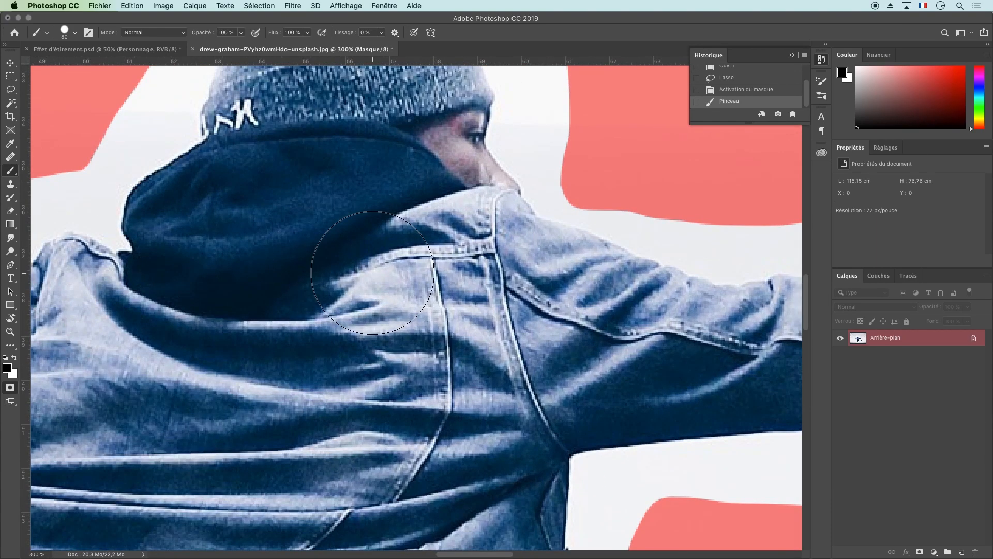
pyautogui.moveTo(194, 259)
pyautogui.mouseDown()
pyautogui.moveTo(372, 307)
pyautogui.moveTo(506, 358)
pyautogui.mouseUp()
pyautogui.moveTo(386, 167)
pyautogui.mouseDown()
pyautogui.moveTo(382, 187)
pyautogui.moveTo(361, 191)
pyautogui.moveTo(342, 221)
pyautogui.mouseUp()
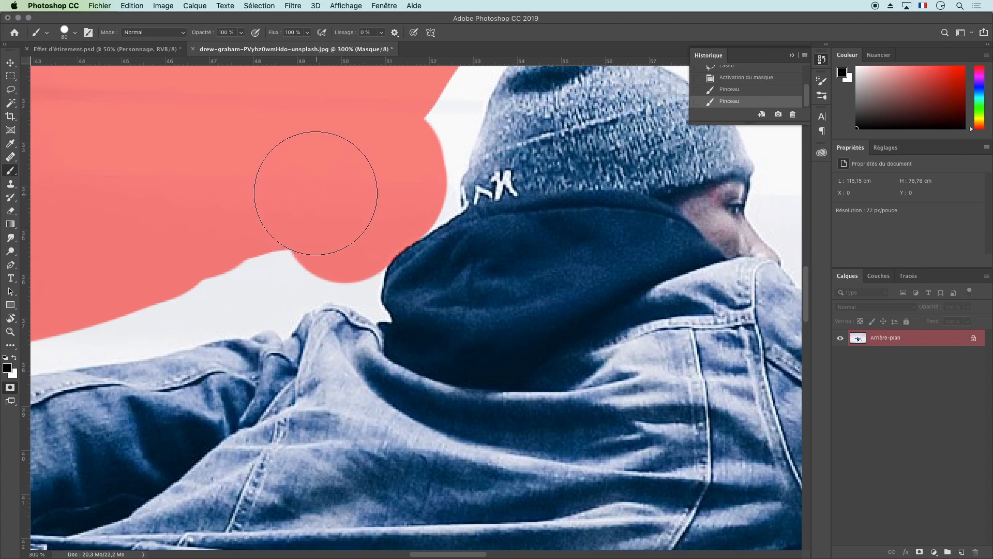
# Reduce the brush size to 17 px and mask more background just above the rear shoulder
pyautogui.rightClick(308, 178)
pyautogui.moveTo(386, 208); pyautogui.dragTo(382, 207)
pyautogui.moveTo(262, 262)
pyautogui.mouseDown()
pyautogui.moveTo(290, 281)
pyautogui.moveTo(325, 272)
pyautogui.moveTo(318, 286)
pyautogui.moveTo(343, 291)
pyautogui.mouseUp()
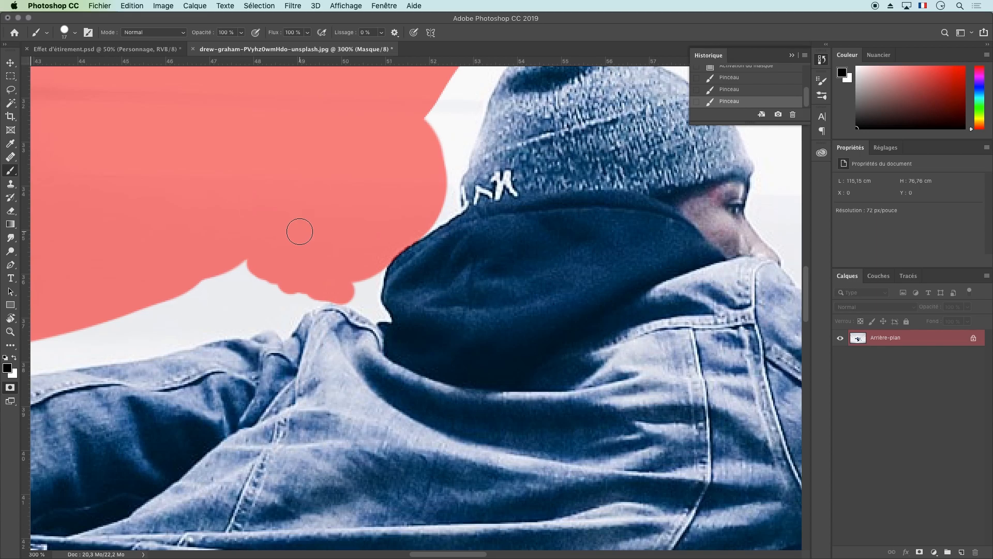
# Set the brush size to 11 px, enable pen pressure for opacity, and paint semi-transparent mask above the shoulder seam
pyautogui.rightClick(303, 231)
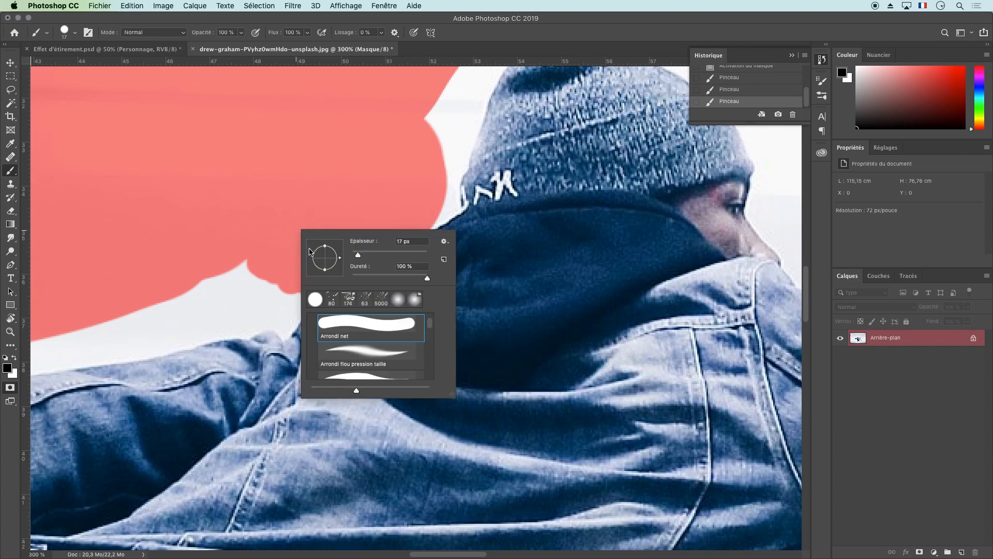
pyautogui.moveTo(360, 259); pyautogui.dragTo(356, 258)
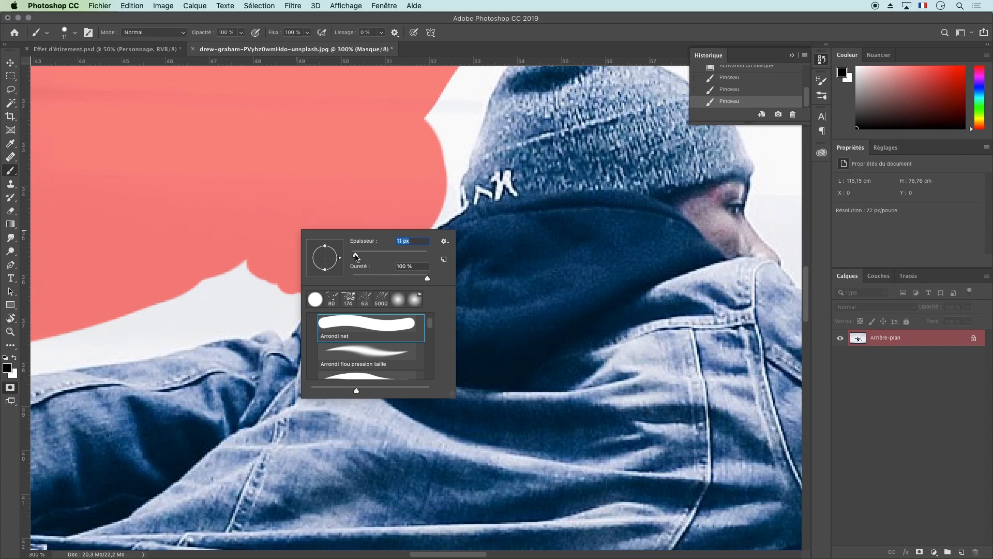
pyautogui.click(256, 33)
pyautogui.moveTo(273, 284)
pyautogui.mouseDown()
pyautogui.moveTo(306, 276)
pyautogui.moveTo(253, 276)
pyautogui.moveTo(223, 302)
pyautogui.moveTo(255, 295)
pyautogui.moveTo(266, 283)
pyautogui.moveTo(217, 297)
pyautogui.moveTo(249, 265)
pyautogui.moveTo(242, 271)
pyautogui.moveTo(287, 301)
pyautogui.moveTo(255, 326)
pyautogui.moveTo(282, 313)
pyautogui.moveTo(259, 299)
pyautogui.mouseUp()
# Switch Quick Mask off and on to compare the painted mask with the selection outline
pyautogui.click(8, 390)
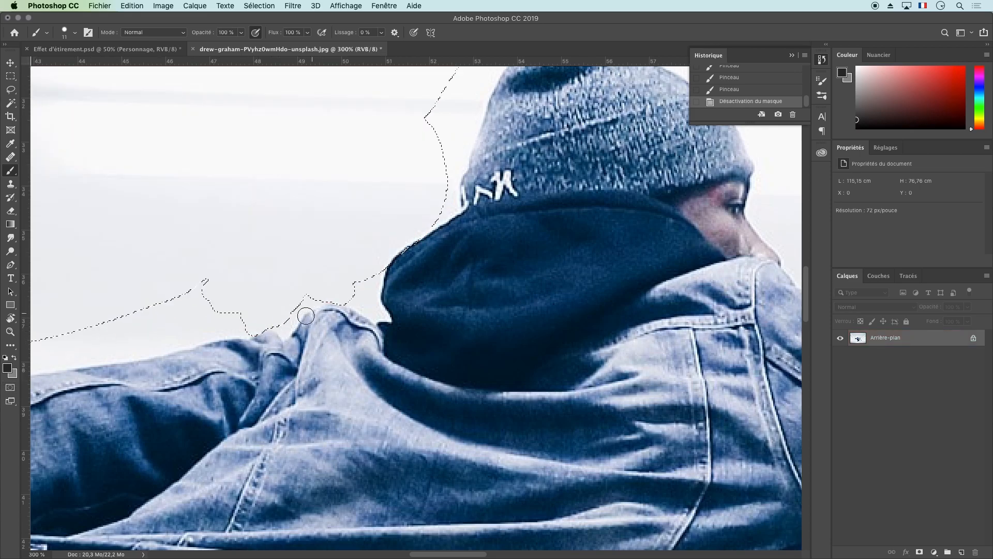
pyautogui.click(10, 388)
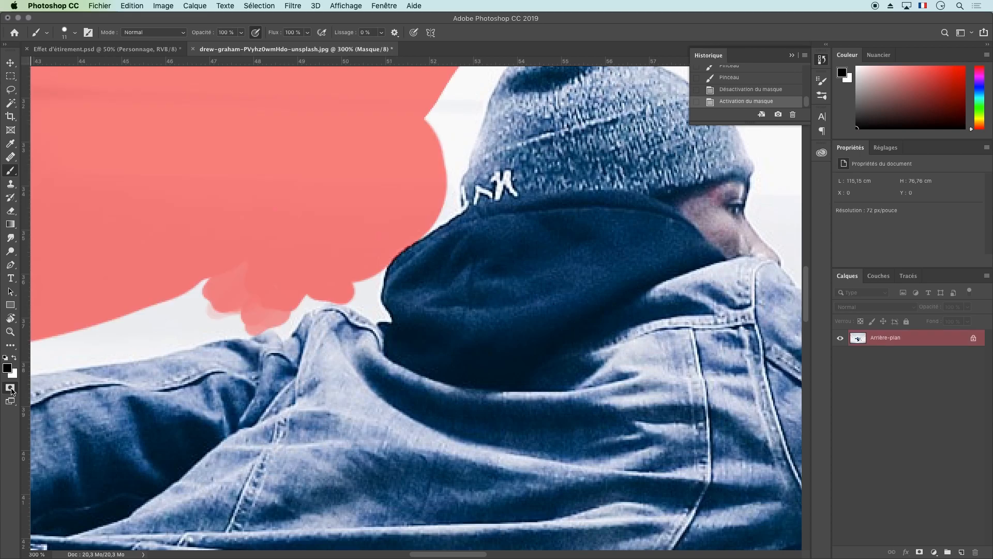
pyautogui.click(14, 386)
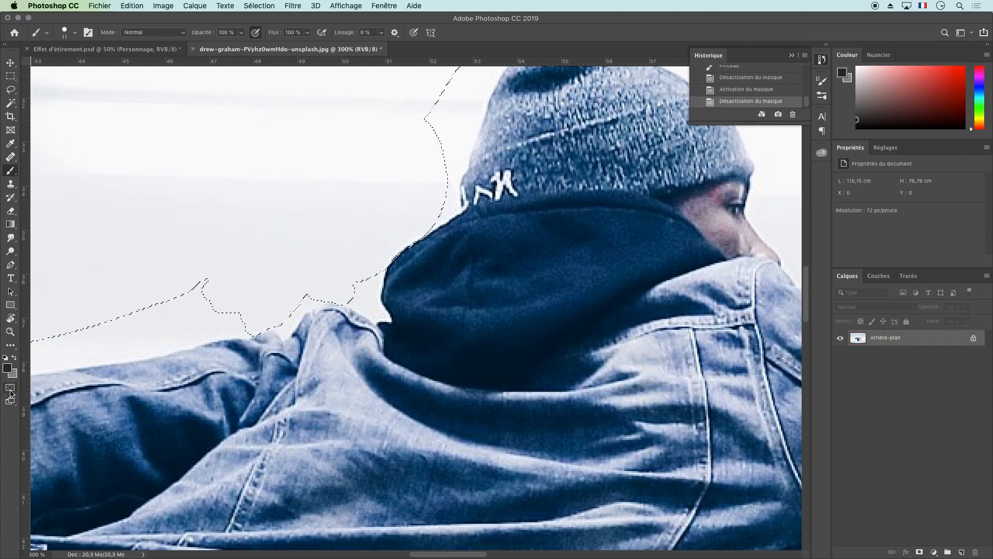
pyautogui.click(16, 384)
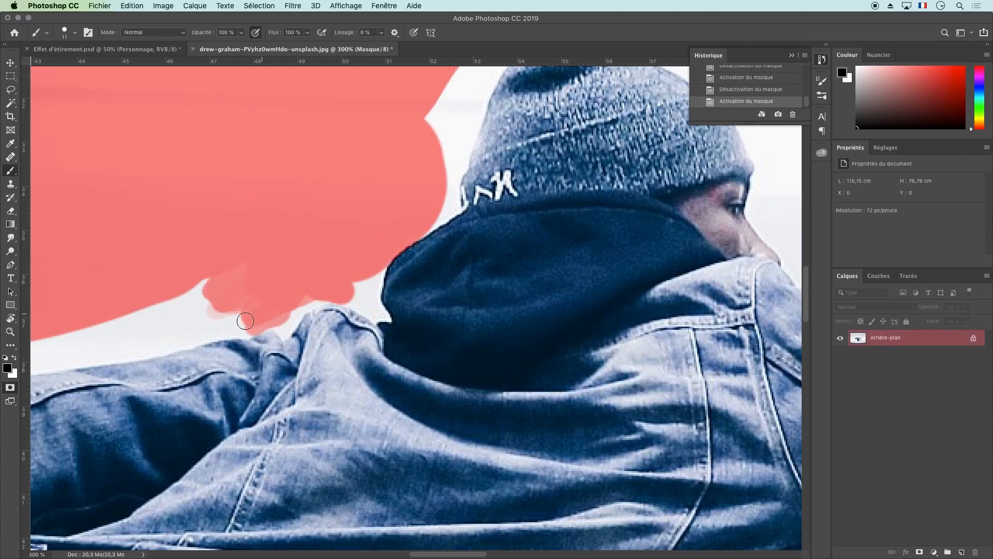
# Extend the mask over the background above the sleeve and preview the selection outline outside Quick Mask
pyautogui.moveTo(251, 288)
pyautogui.mouseDown()
pyautogui.moveTo(227, 286)
pyautogui.moveTo(226, 267)
pyautogui.moveTo(199, 300)
pyautogui.moveTo(240, 291)
pyautogui.moveTo(233, 315)
pyautogui.moveTo(247, 319)
pyautogui.moveTo(234, 318)
pyautogui.moveTo(358, 281)
pyautogui.moveTo(310, 287)
pyautogui.moveTo(251, 313)
pyautogui.mouseUp()
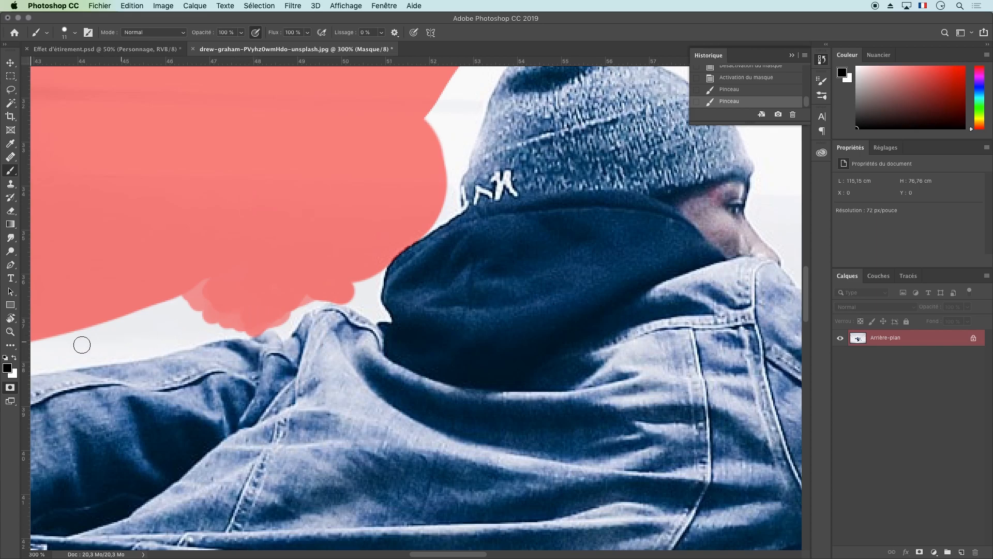
pyautogui.click(11, 388)
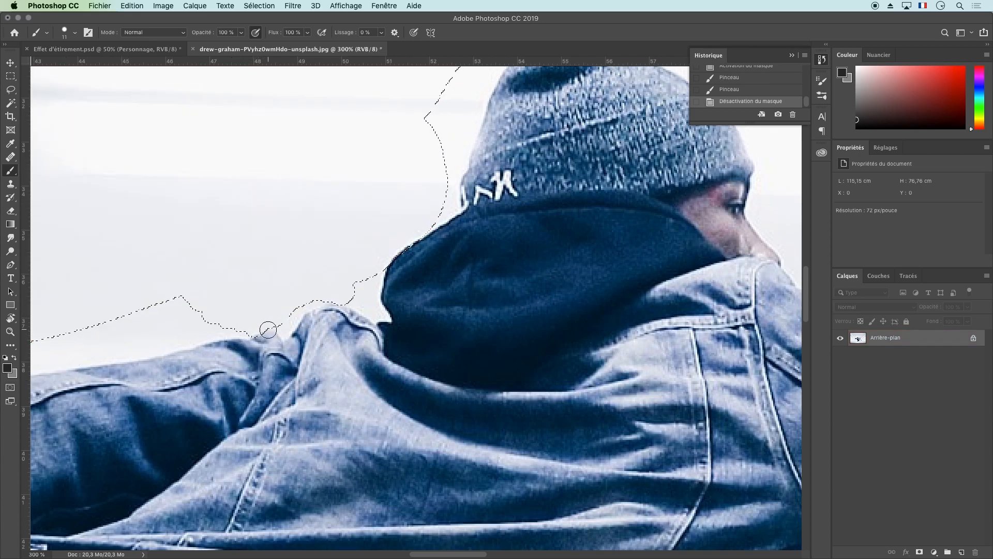
pyautogui.click(11, 388)
# Paint a mask stroke down over the sleeve near the shoulder and undo it
pyautogui.moveTo(251, 339); pyautogui.dragTo(244, 366)
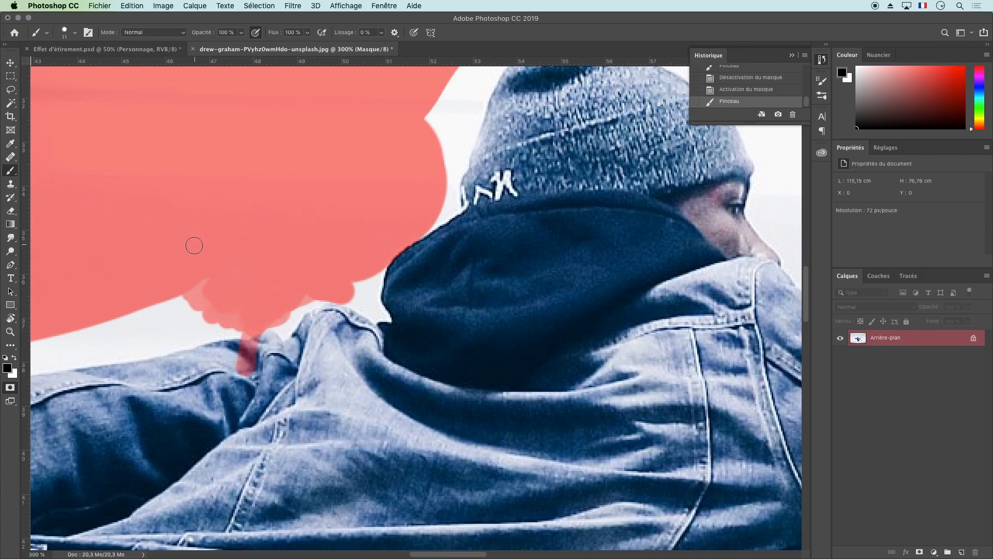
pyautogui.press('super+z')
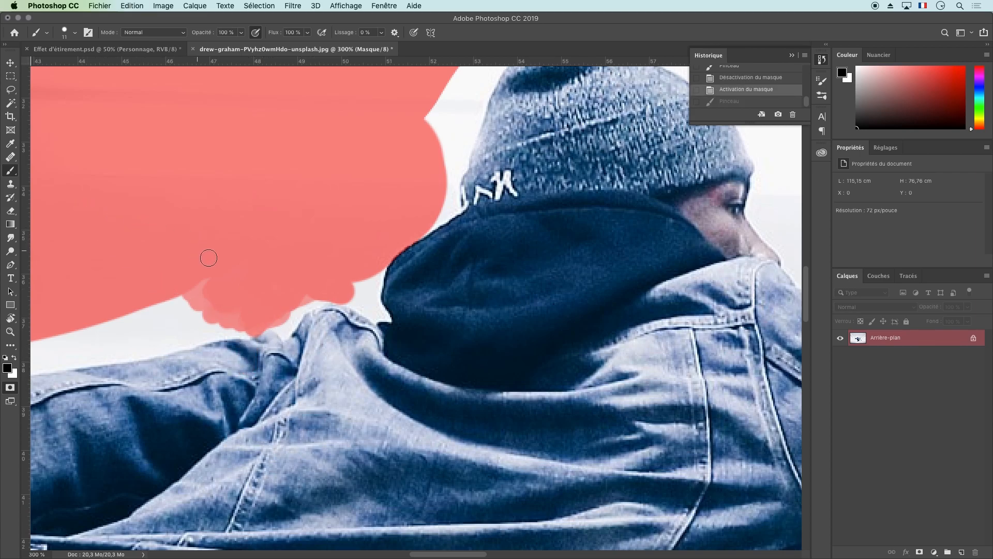
# Paint a black mask strip over the sleeve, erase it with white, and check the selection outline outside Quick Mask
pyautogui.click(256, 327)
pyautogui.moveTo(248, 336); pyautogui.dragTo(249, 381)
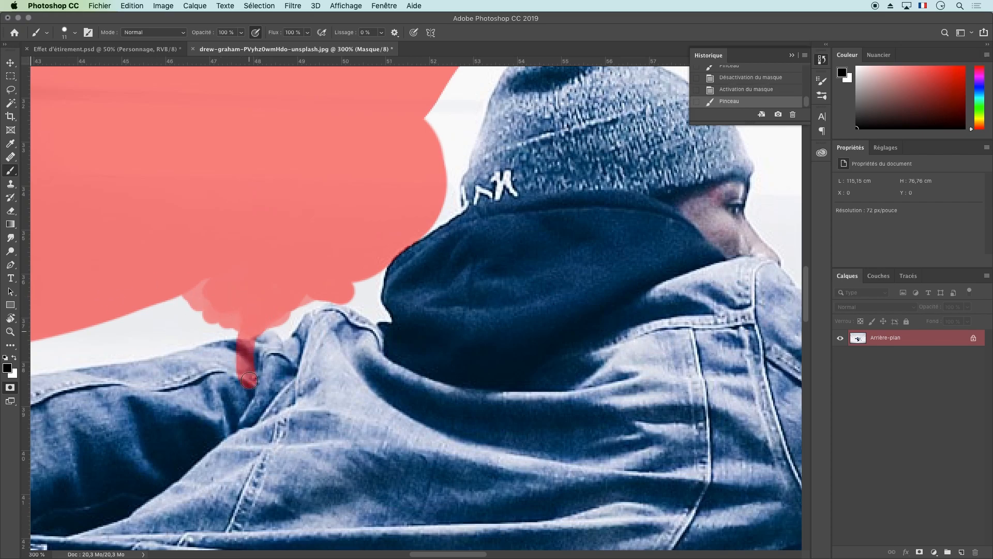
pyautogui.press('x')
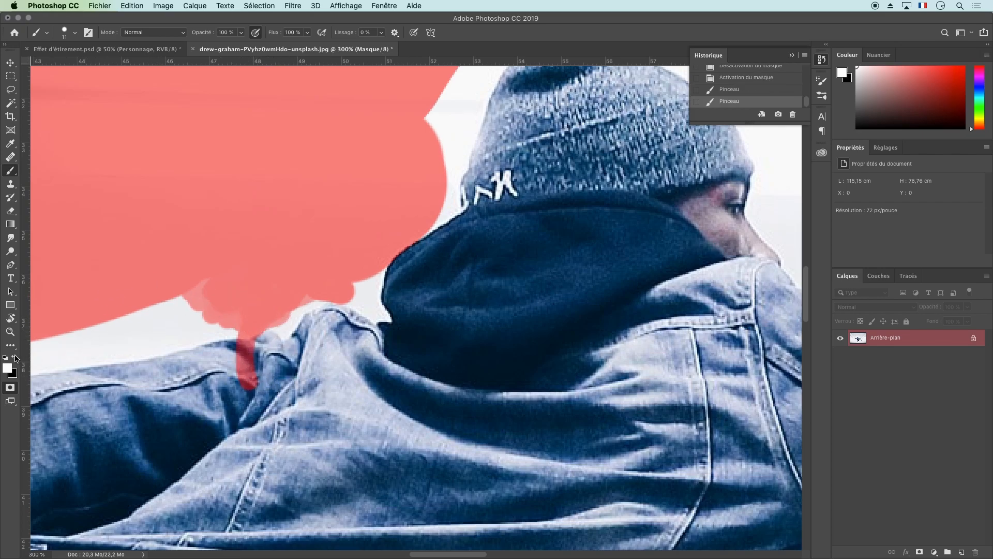
pyautogui.moveTo(245, 383)
pyautogui.mouseDown()
pyautogui.moveTo(241, 345)
pyautogui.moveTo(270, 340)
pyautogui.moveTo(229, 339)
pyautogui.moveTo(279, 325)
pyautogui.mouseUp()
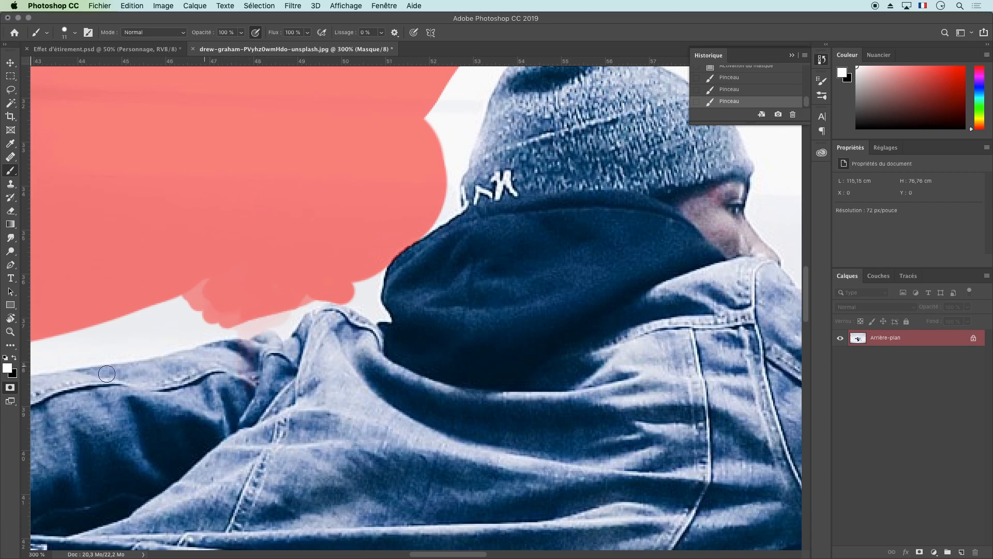
pyautogui.click(10, 387)
pyautogui.click(10, 387)
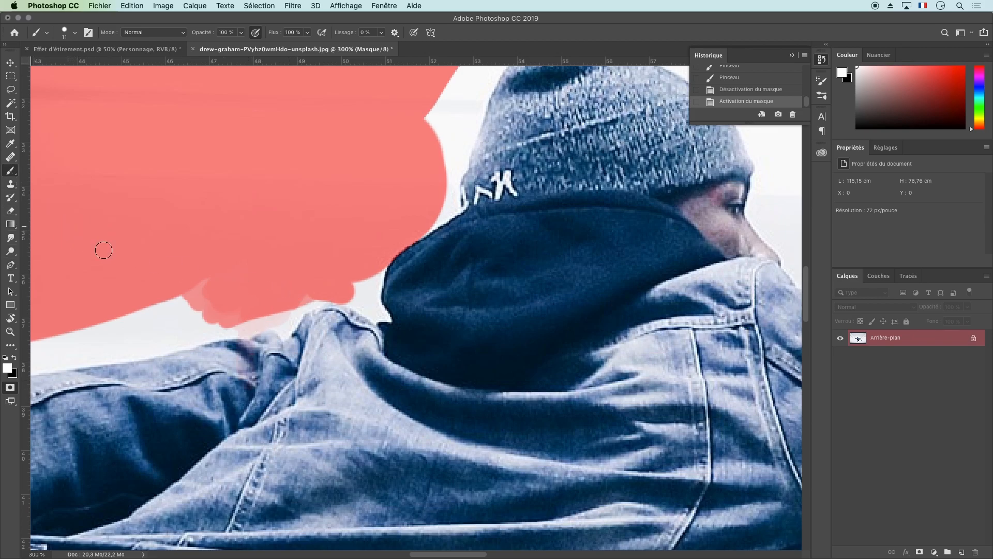
# Lighten the mask above the shoulder with white strokes, then repaint it in black and mask the gap beside the hat
pyautogui.moveTo(274, 304)
pyautogui.mouseDown()
pyautogui.moveTo(219, 311)
pyautogui.moveTo(244, 290)
pyautogui.mouseUp()
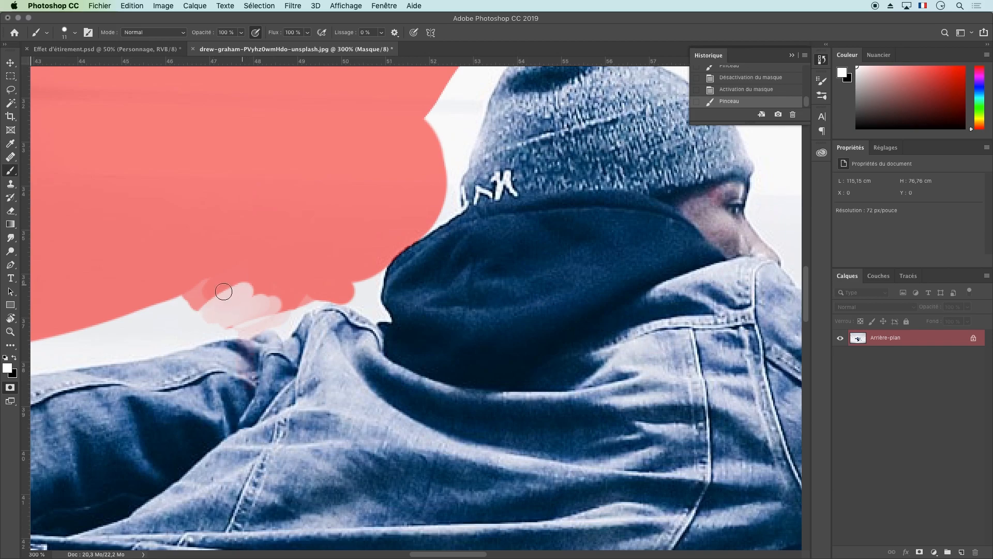
pyautogui.click(15, 359)
pyautogui.moveTo(236, 291)
pyautogui.mouseDown()
pyautogui.moveTo(193, 312)
pyautogui.moveTo(221, 290)
pyautogui.moveTo(185, 306)
pyautogui.moveTo(260, 282)
pyautogui.moveTo(249, 303)
pyautogui.mouseUp()
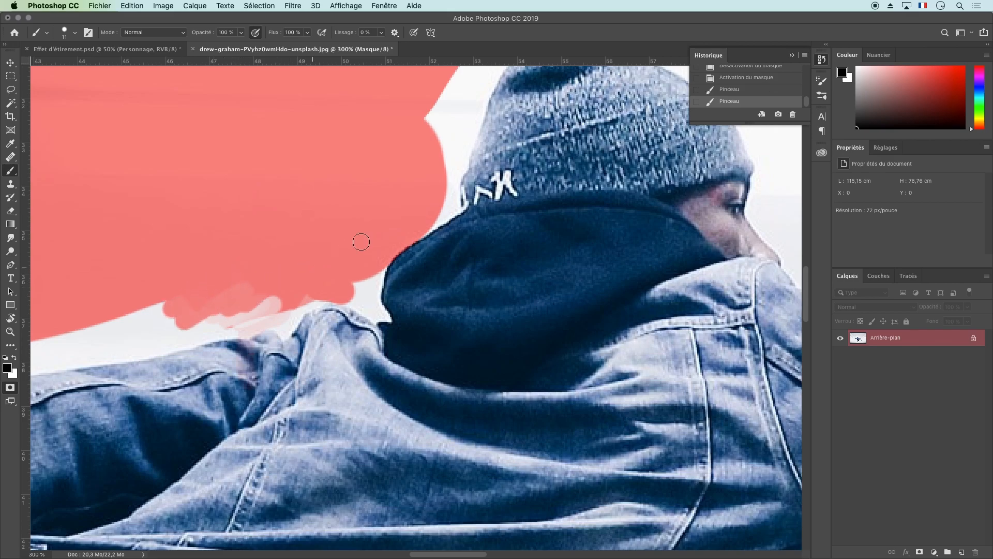
pyautogui.moveTo(436, 221)
pyautogui.mouseDown()
pyautogui.moveTo(447, 214)
pyautogui.moveTo(417, 229)
pyautogui.moveTo(447, 214)
pyautogui.mouseUp()
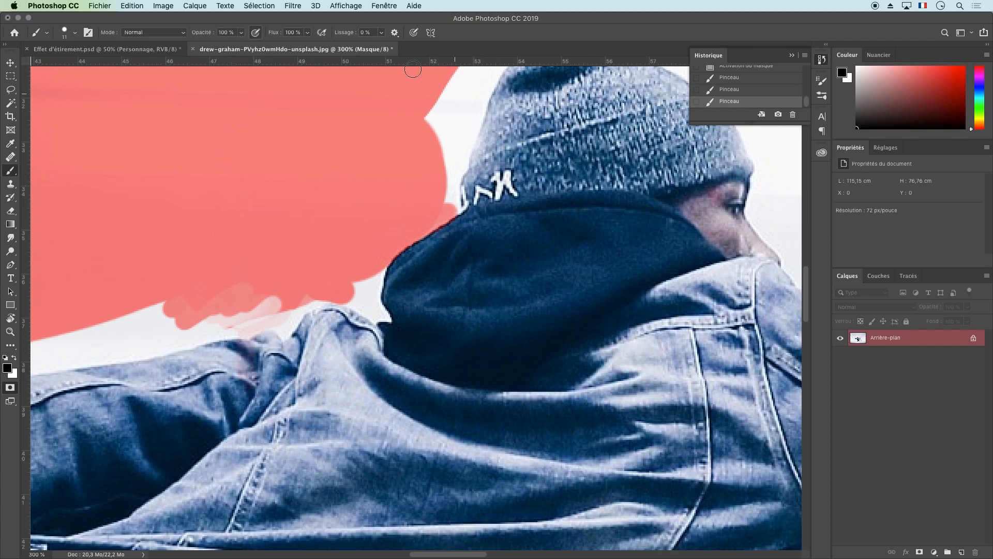
# Try to extend the mask into the gap between the hood and the hat's back edge, and undo the last stroke
pyautogui.moveTo(415, 230)
pyautogui.mouseDown()
pyautogui.moveTo(445, 209)
pyautogui.moveTo(434, 205)
pyautogui.mouseUp()
pyautogui.moveTo(446, 203); pyautogui.dragTo(460, 169)
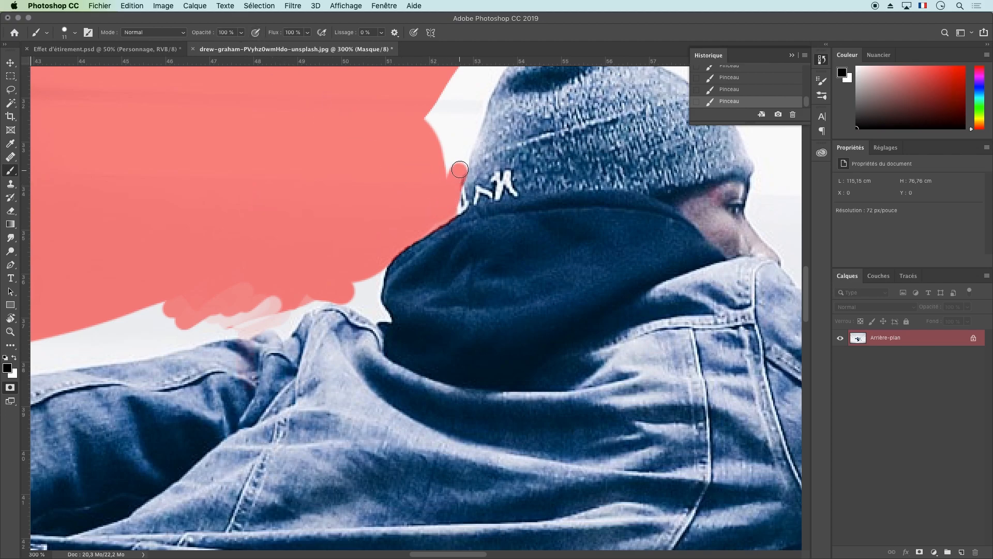
pyautogui.press('super+z')
# Paint translucent mask strokes along the back edge of the hat with pressure-controlled brush opacity
pyautogui.click(255, 32)
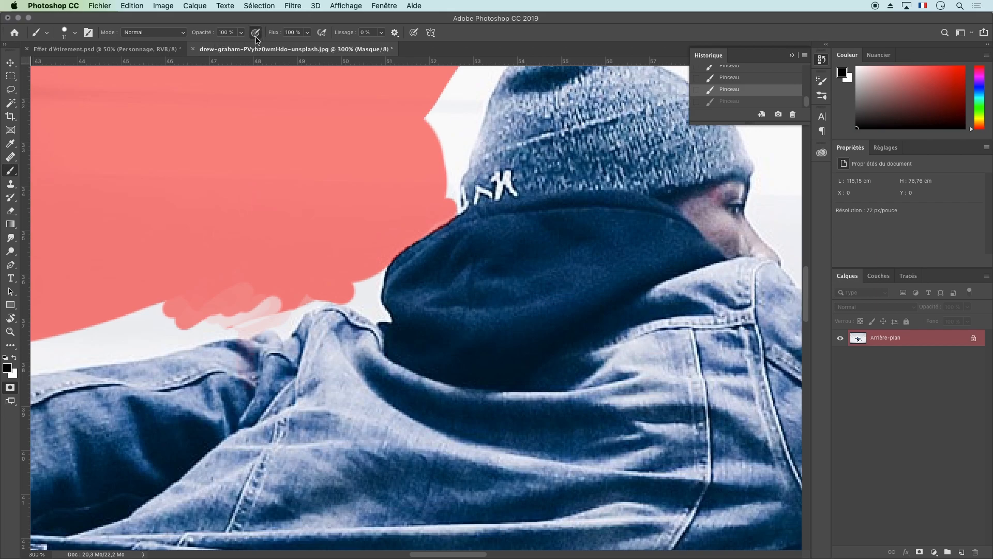
pyautogui.moveTo(451, 194); pyautogui.dragTo(496, 68)
pyautogui.moveTo(459, 107)
pyautogui.mouseDown()
pyautogui.moveTo(438, 152)
pyautogui.moveTo(443, 89)
pyautogui.moveTo(429, 120)
pyautogui.moveTo(462, 97)
pyautogui.moveTo(462, 71)
pyautogui.moveTo(468, 92)
pyautogui.moveTo(489, 65)
pyautogui.moveTo(433, 117)
pyautogui.mouseUp()
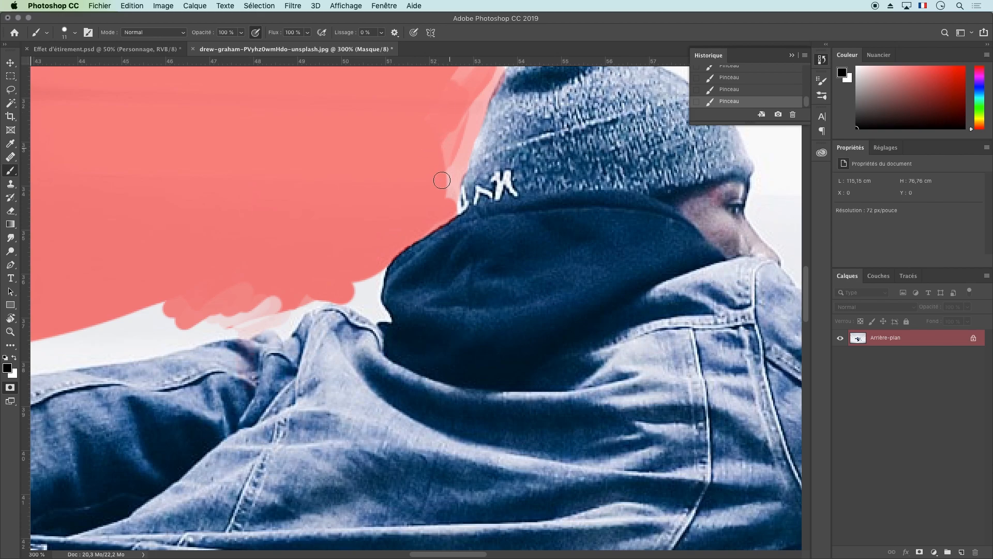
# Check the selection outline outside Quick Mask, undo the brush stroke made on the photo, and return to Quick Mask
pyautogui.click(14, 390)
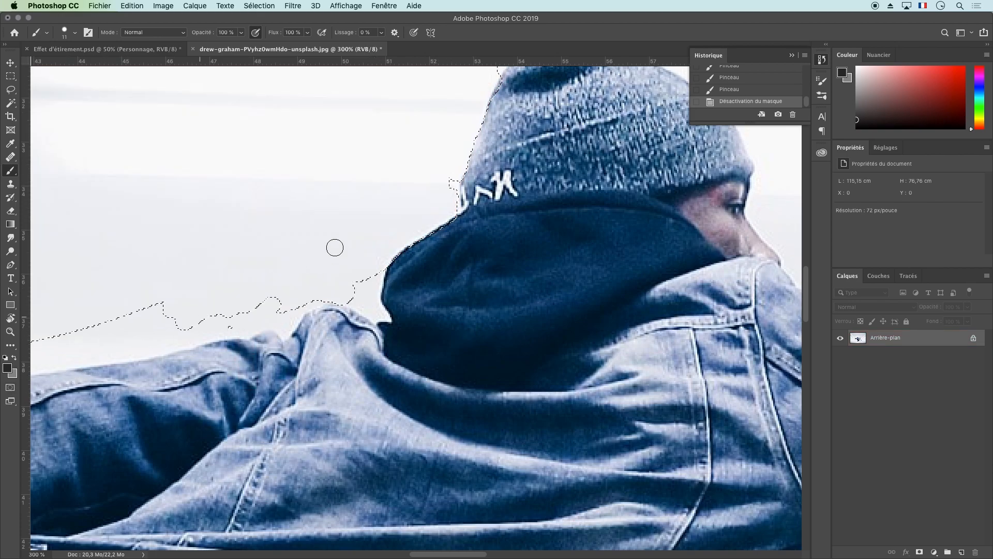
pyautogui.moveTo(442, 167); pyautogui.dragTo(450, 166)
pyautogui.press('super+z')
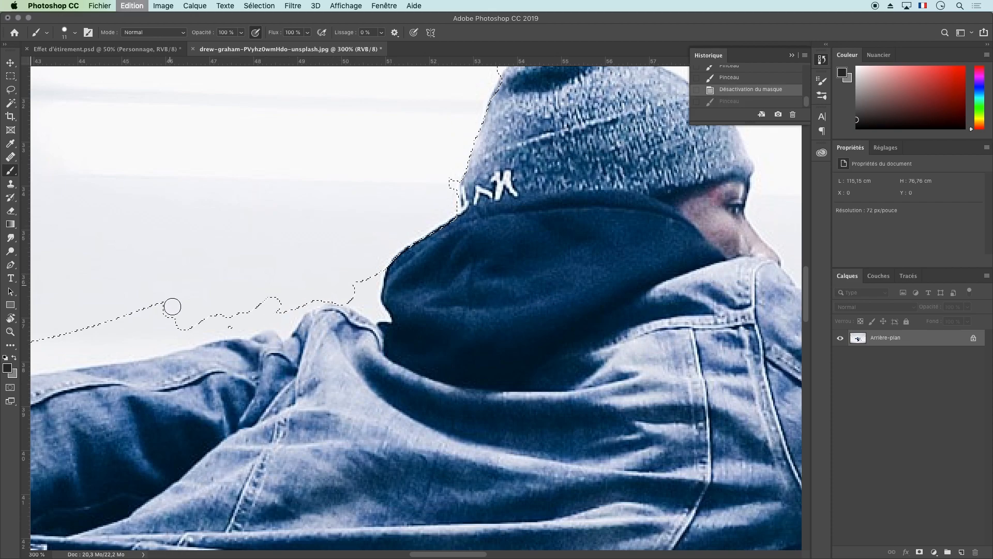
pyautogui.press('q')
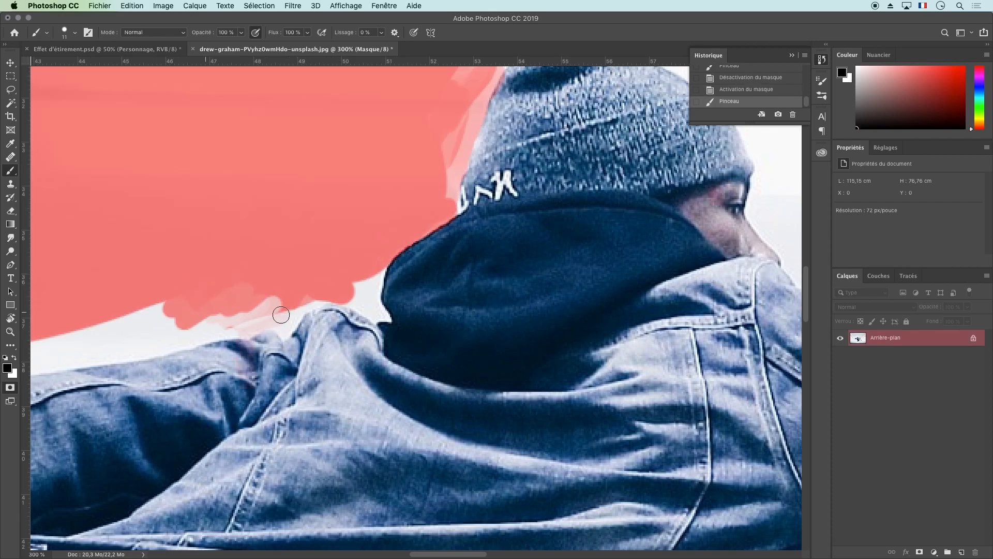
# Mask the background above the sleeve, around the top of the hat and down beside the hood
pyautogui.moveTo(130, 327)
pyautogui.mouseDown()
pyautogui.moveTo(193, 306)
pyautogui.moveTo(119, 317)
pyautogui.moveTo(181, 313)
pyautogui.mouseUp()
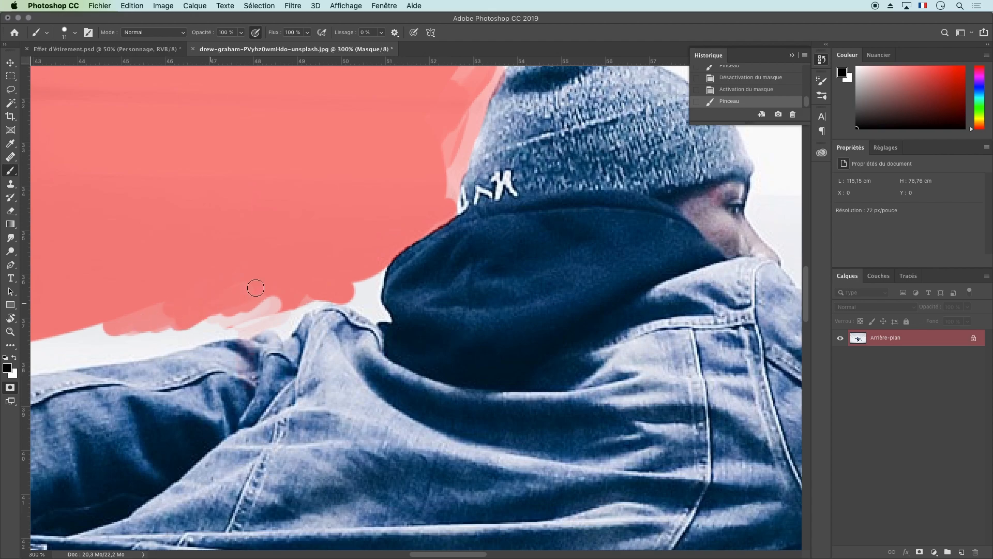
pyautogui.moveTo(536, 143)
pyautogui.mouseDown()
pyautogui.moveTo(454, 221)
pyautogui.moveTo(429, 266)
pyautogui.mouseUp()
pyautogui.moveTo(389, 182)
pyautogui.mouseDown()
pyautogui.moveTo(429, 137)
pyautogui.moveTo(457, 130)
pyautogui.moveTo(600, 211)
pyautogui.moveTo(560, 183)
pyautogui.moveTo(595, 207)
pyautogui.mouseUp()
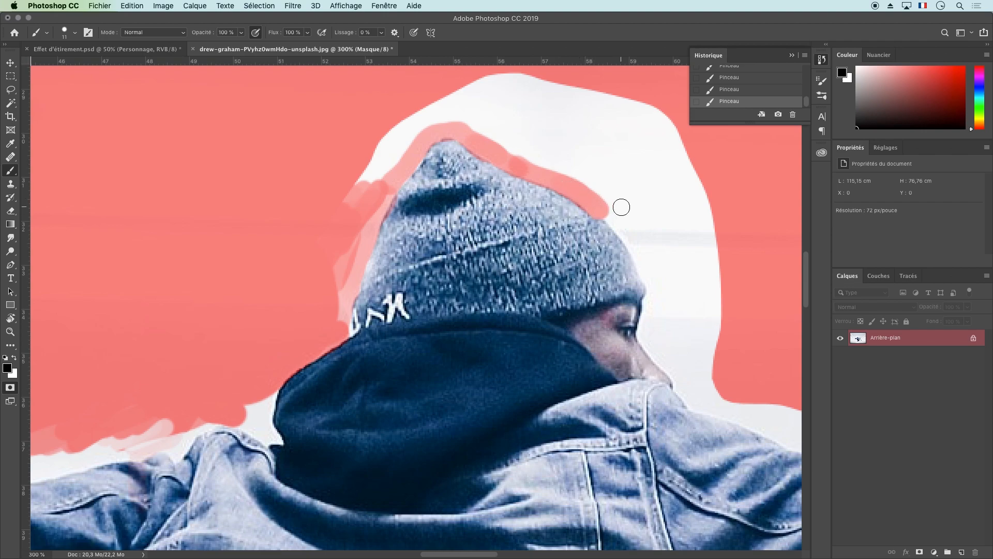
pyautogui.moveTo(418, 147)
pyautogui.mouseDown()
pyautogui.moveTo(376, 220)
pyautogui.moveTo(342, 332)
pyautogui.moveTo(274, 383)
pyautogui.moveTo(279, 444)
pyautogui.mouseUp()
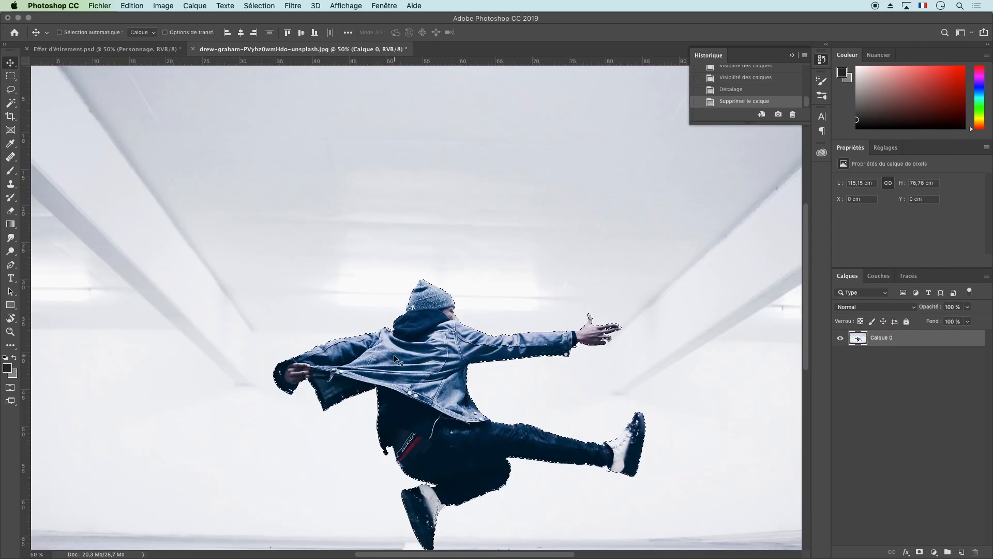
# Copy the selected dancer and paste it onto a new layer, checking the cutout with Calque 0 temporarily hidden
pyautogui.scroll(-2, 393, 355)
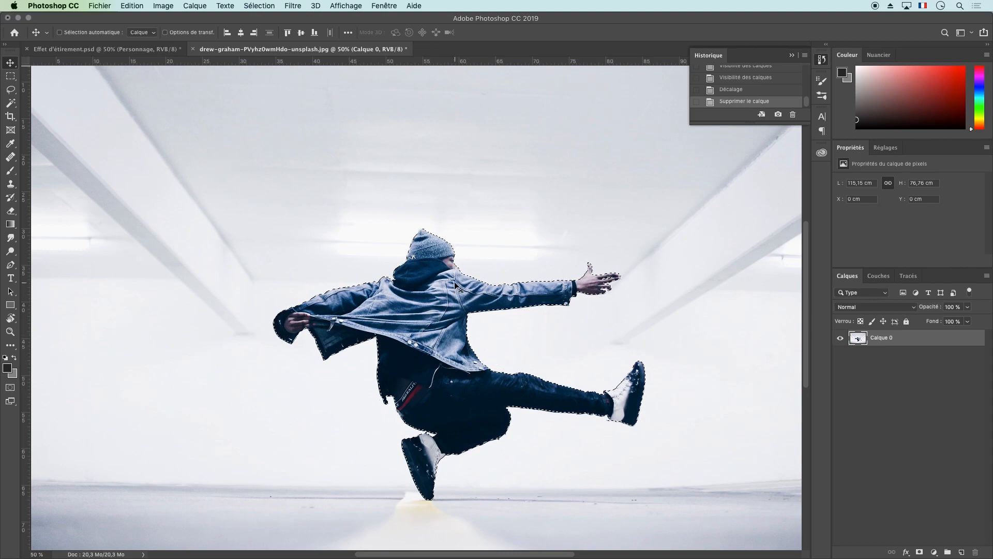
pyautogui.press('super+c')
pyautogui.press('super+v')
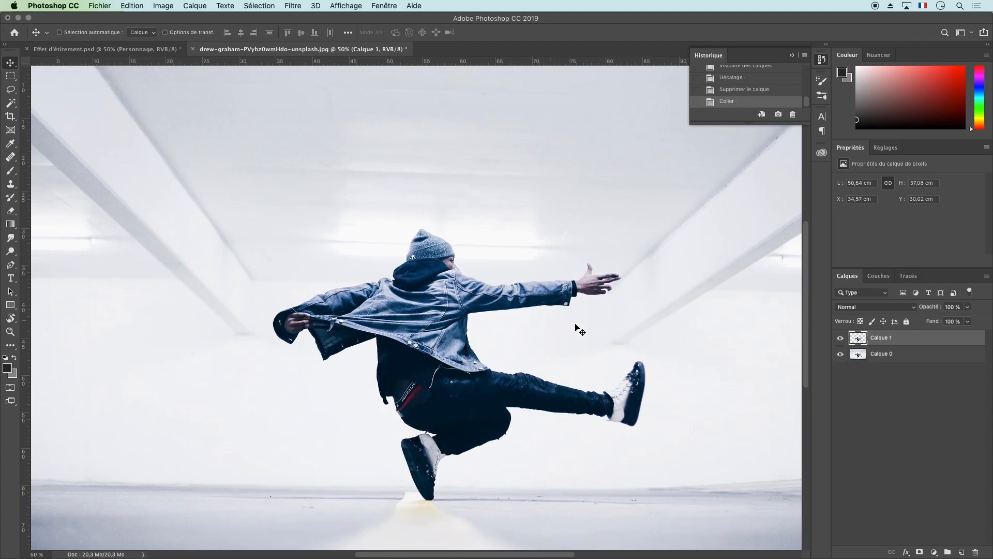
pyautogui.click(840, 355)
pyautogui.press('super+minus')
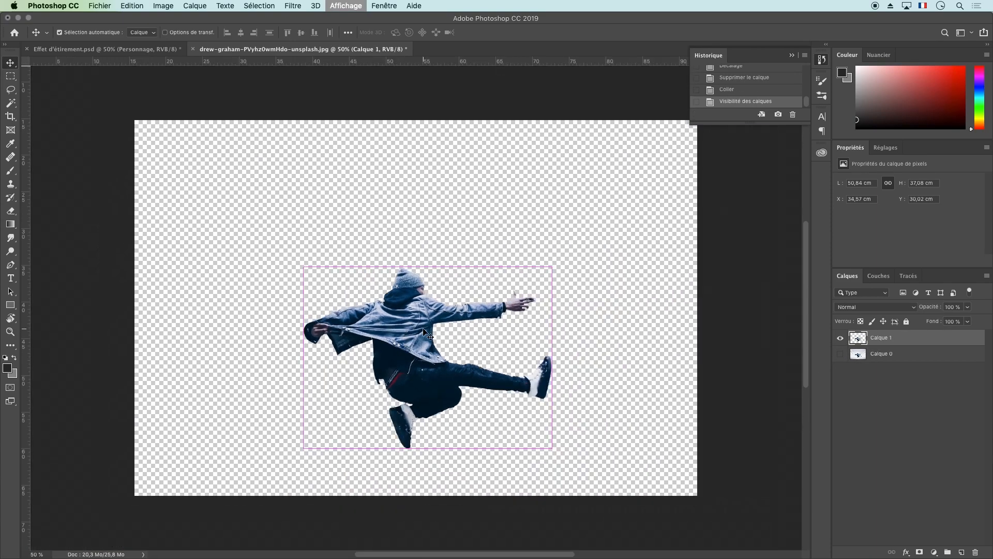
pyautogui.click(840, 355)
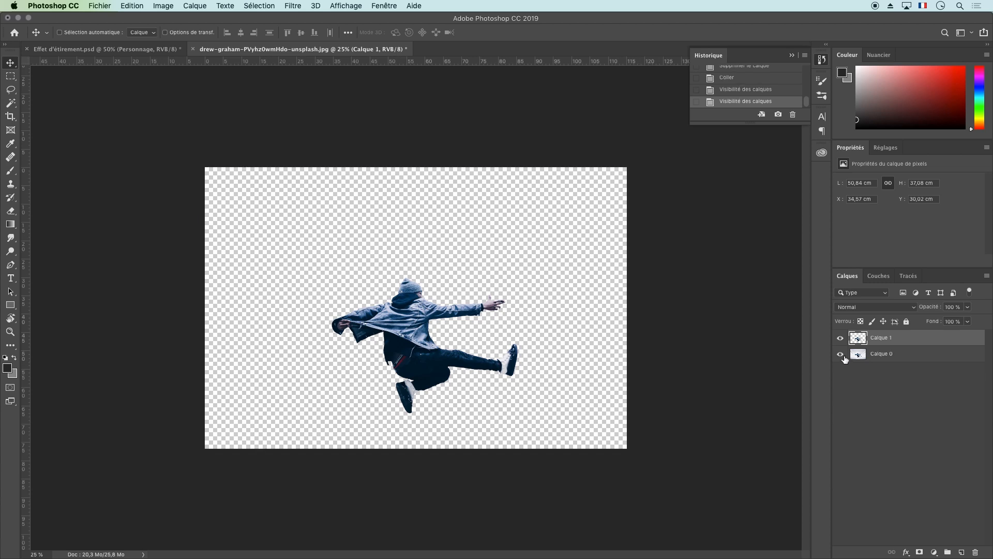
# Crop the image to a 1:1 square about 66 cm wide, framed around the dancer
pyautogui.click(885, 356)
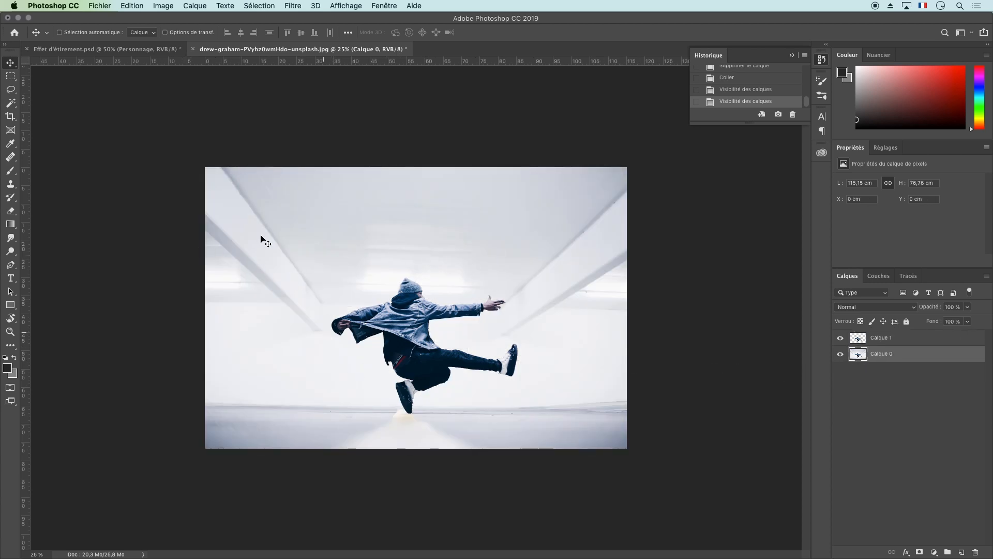
pyautogui.click(13, 119)
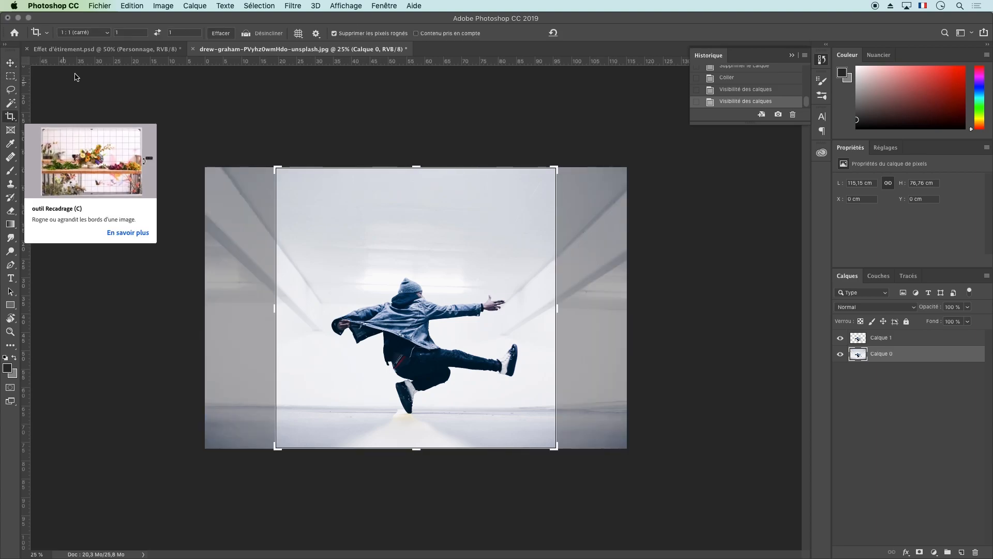
pyautogui.click(106, 33)
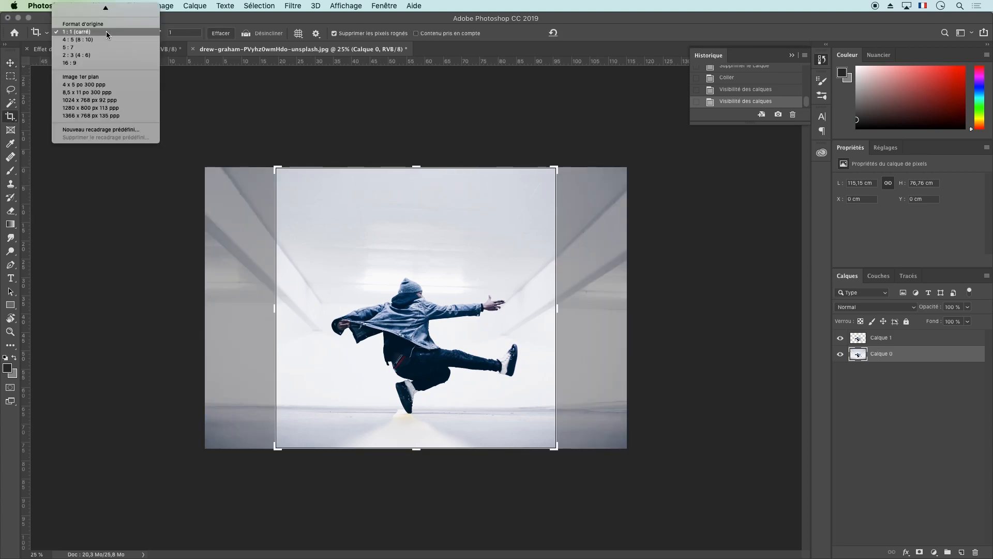
pyautogui.click(73, 32)
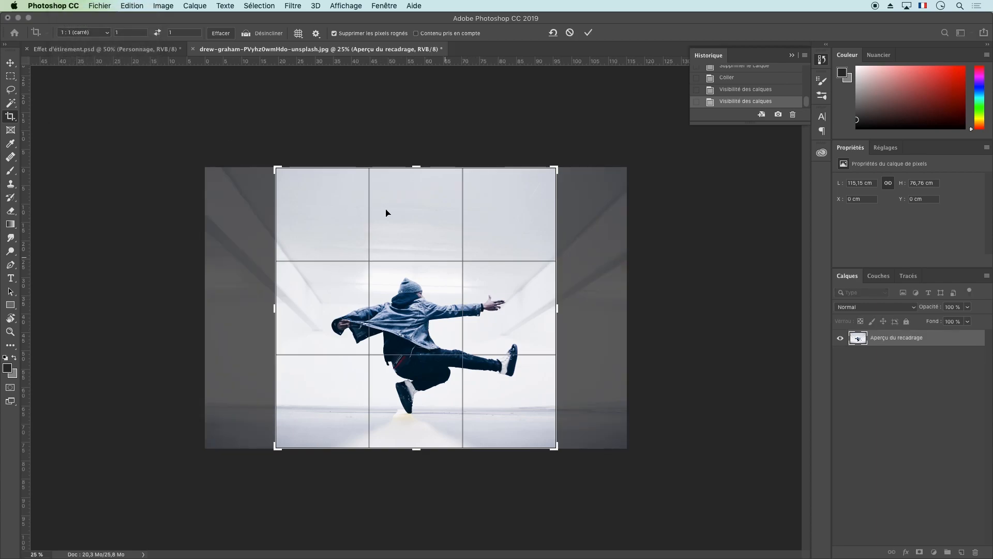
pyautogui.moveTo(277, 164); pyautogui.dragTo(297, 187)
pyautogui.moveTo(435, 319)
pyautogui.mouseDown()
pyautogui.moveTo(424, 317)
pyautogui.moveTo(448, 314)
pyautogui.mouseUp()
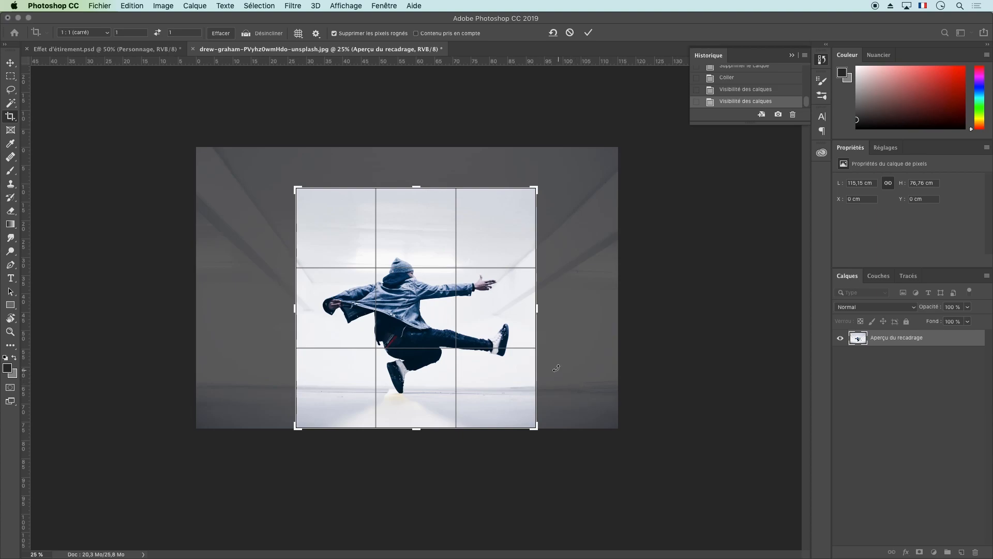
pyautogui.press('Return')
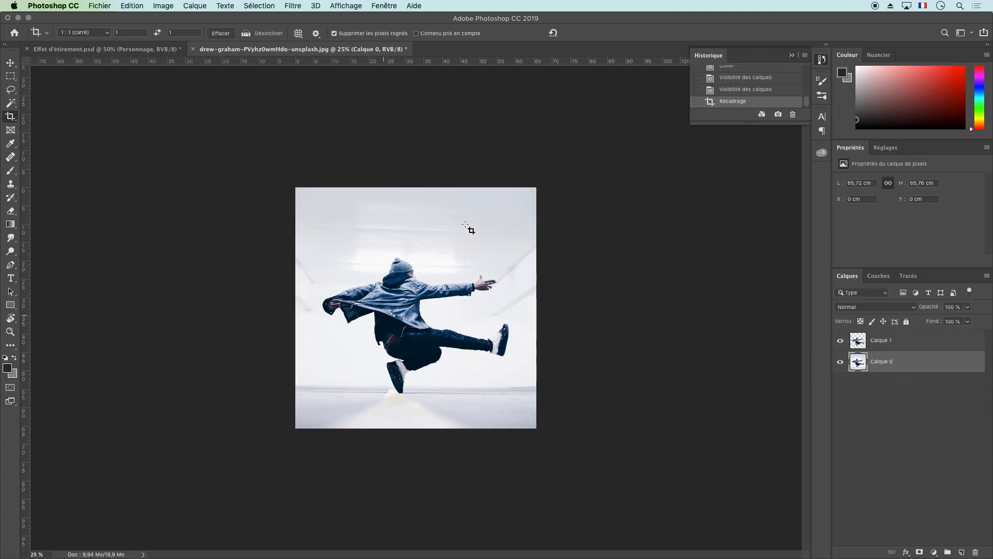
# Toggle the visibility of Calque 1 to compare it with the photo, and select that layer
pyautogui.click(841, 342)
pyautogui.click(840, 341)
pyautogui.click(858, 343)
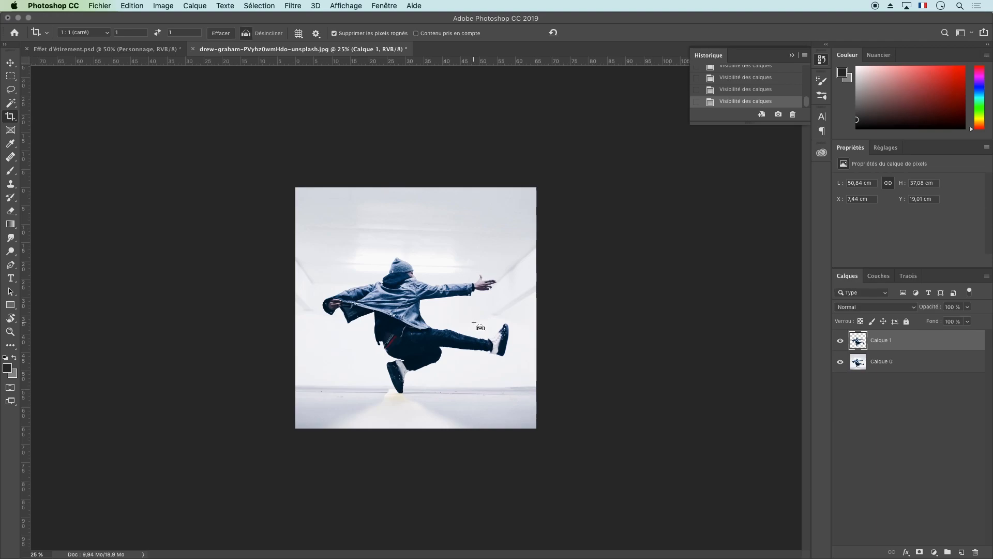
pyautogui.press('super+plus')
pyautogui.press('super+plus')
pyautogui.press('super+plus')
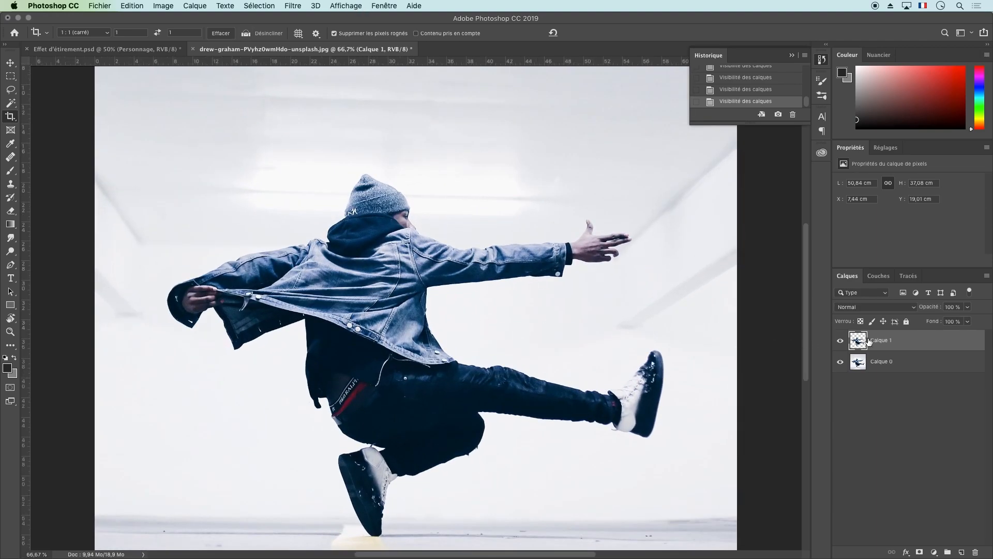
# Select a single-pixel column running vertically through the dancer's hat, torso and supporting shoe on Calque 1
pyautogui.click(12, 89)
pyautogui.click(10, 76)
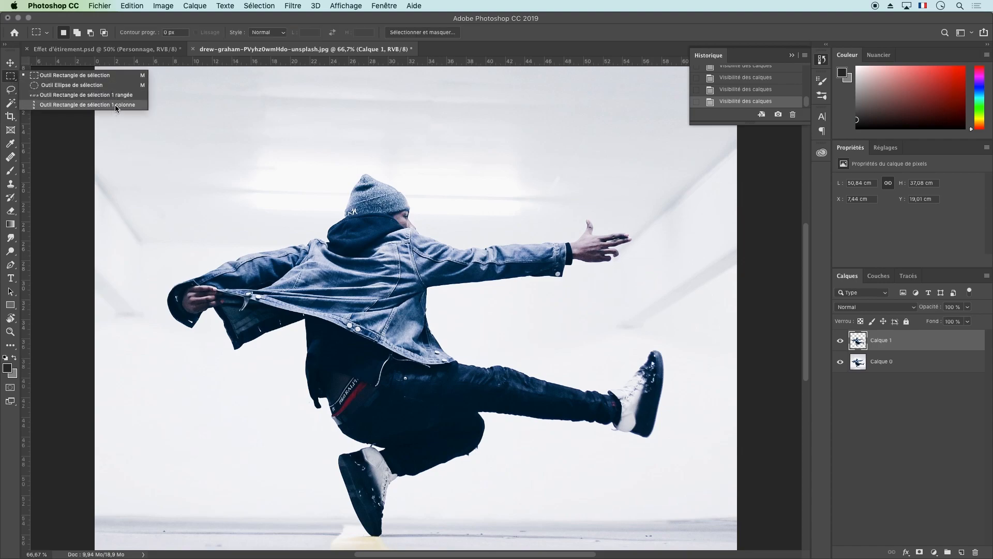
pyautogui.click(115, 104)
pyautogui.click(373, 215)
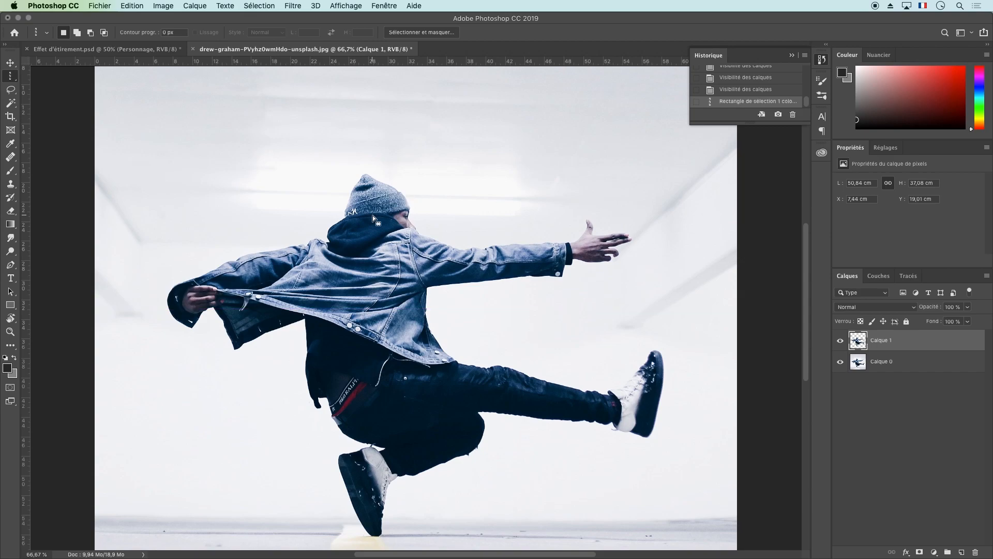
pyautogui.press('super+plus')
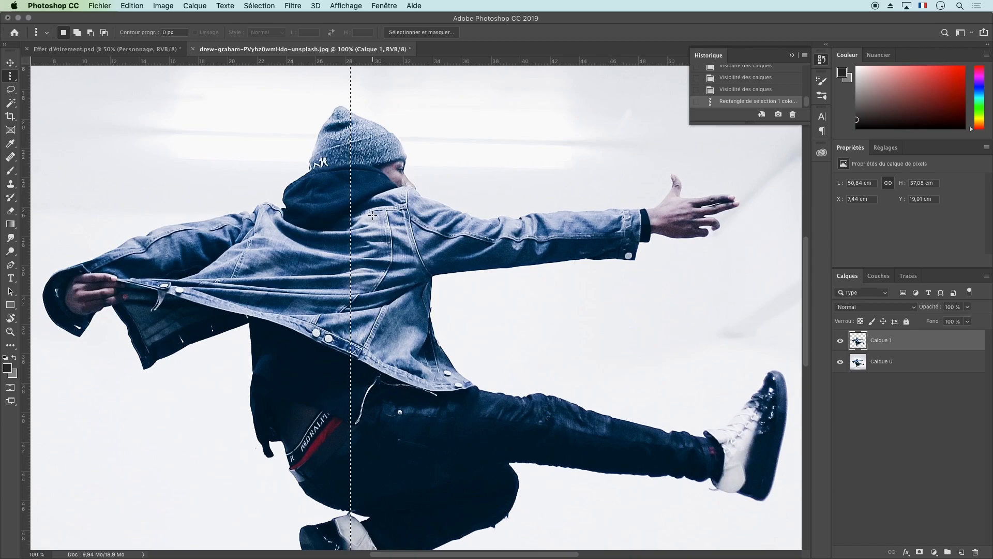
pyautogui.scroll(-5, 381, 269)
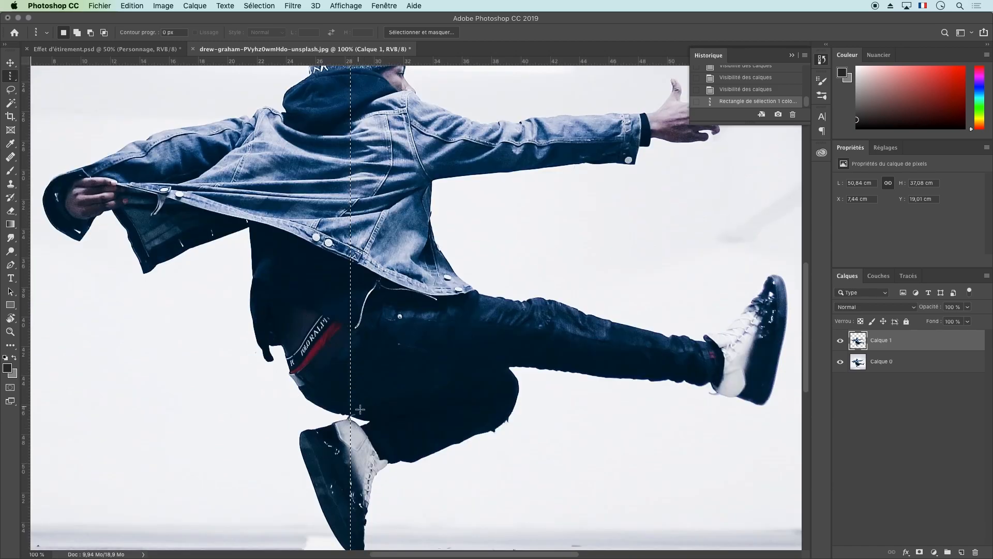
pyautogui.scroll(6, 360, 401)
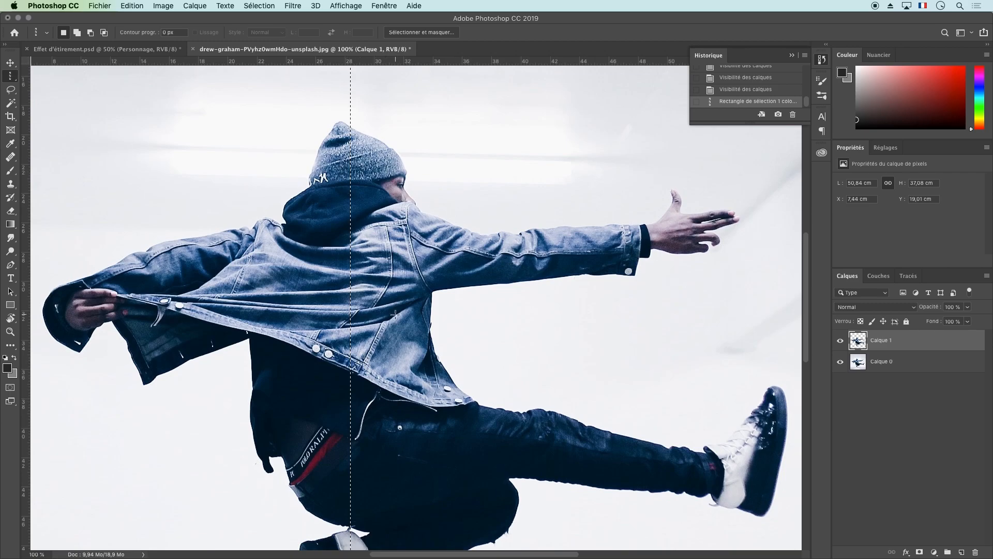
# Paste a copy of the selected pixel column onto a new layer, and hide Calque 1 and Calque 0
pyautogui.press('super+v')
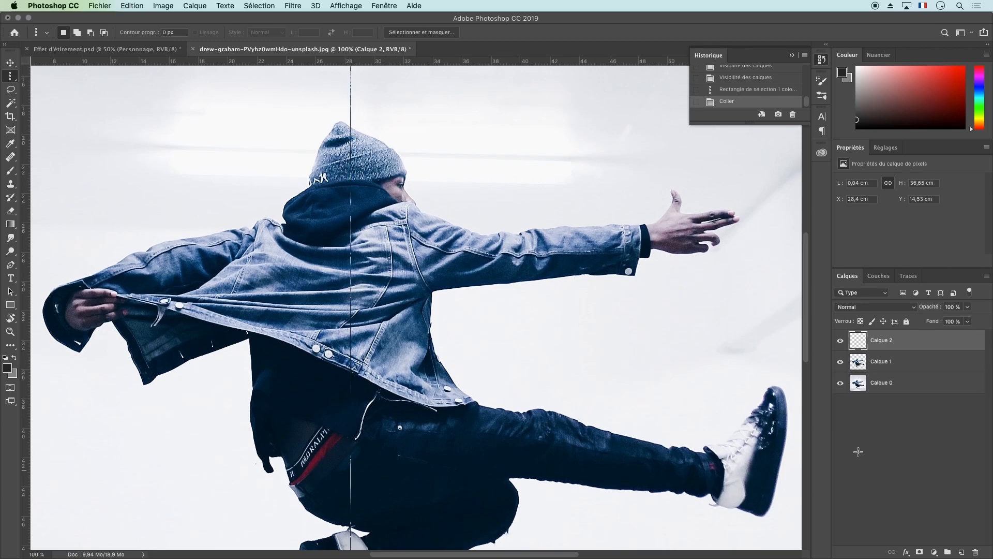
pyautogui.click(841, 362)
pyautogui.click(841, 383)
pyautogui.press('super+minus')
pyautogui.press('super+minus')
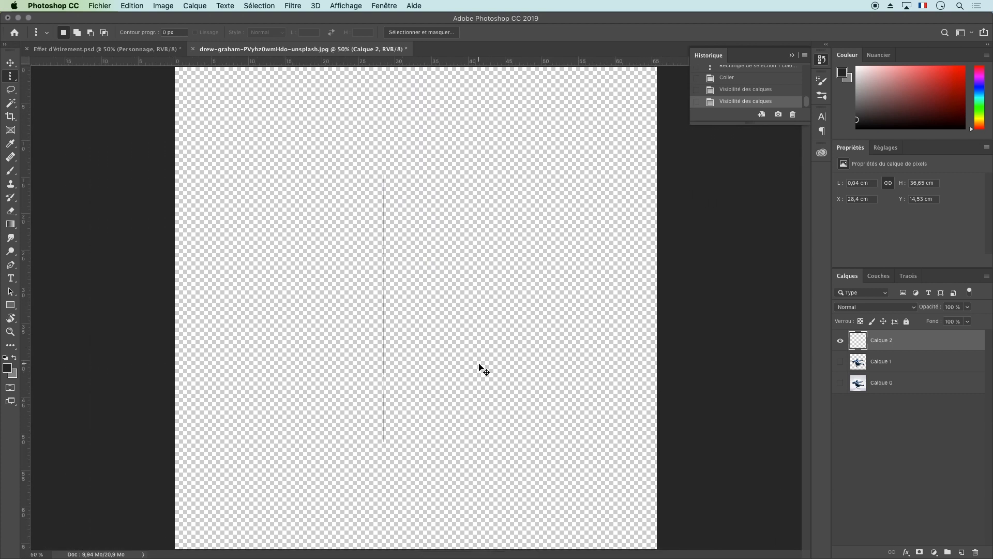
pyautogui.press('super+plus')
pyautogui.press('super+plus')
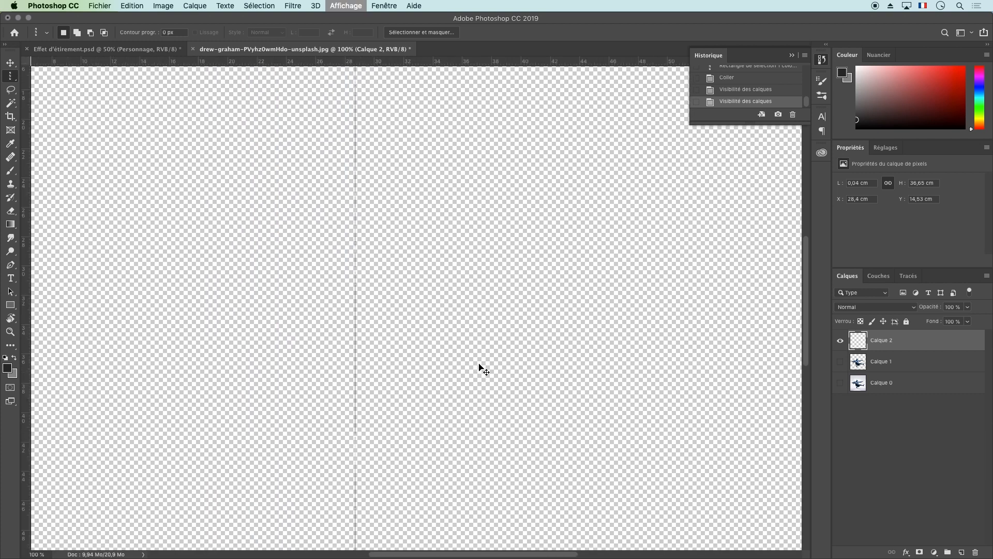
pyautogui.press('super+minus')
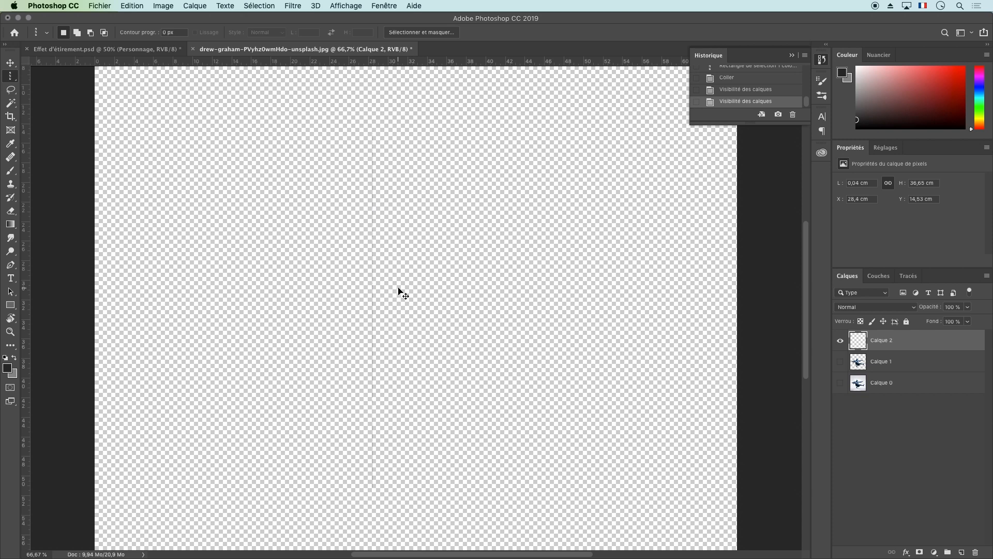
# Stretch the pixel column horizontally in both directions with Free Transform until it spans the full canvas width
pyautogui.press('super+t')
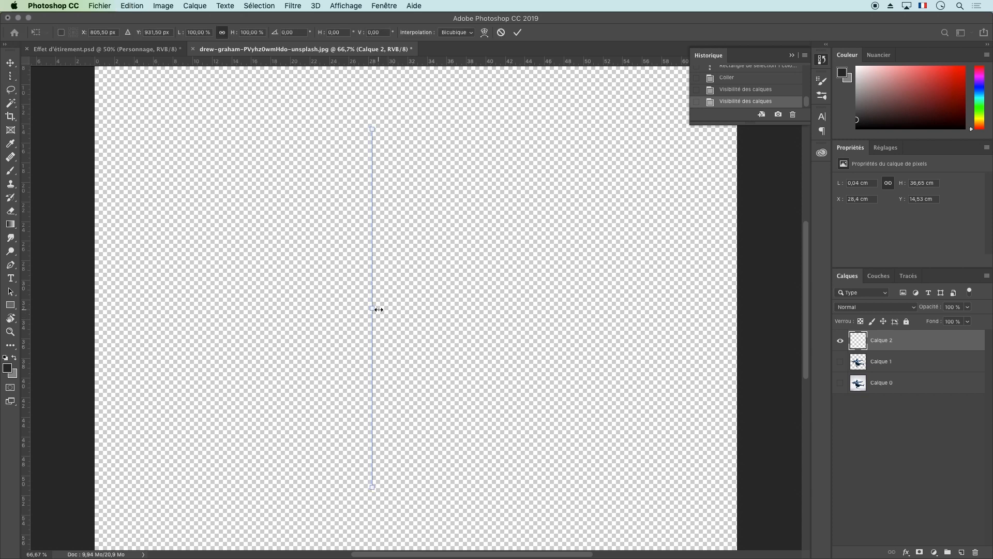
pyautogui.moveTo(379, 309); pyautogui.dragTo(739, 317)
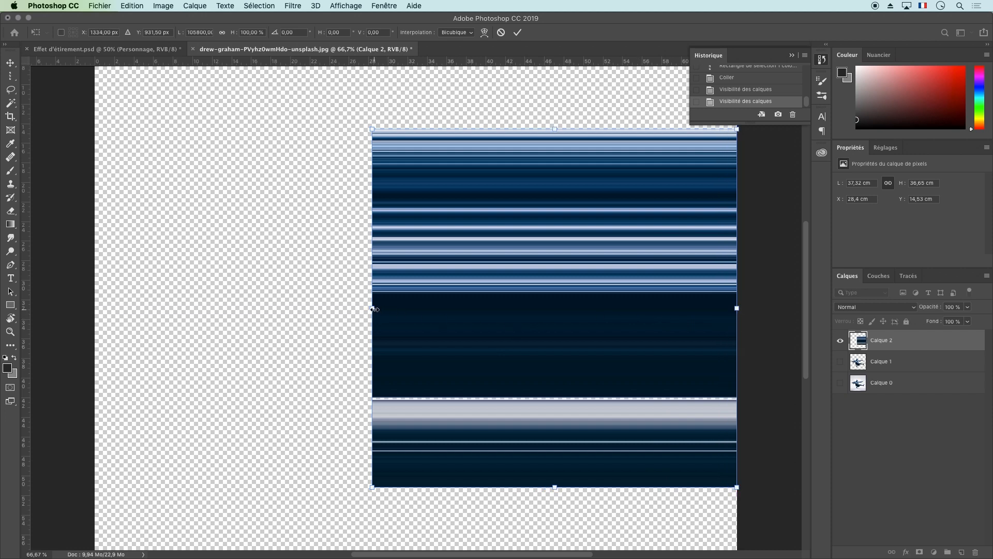
pyautogui.moveTo(374, 309); pyautogui.dragTo(97, 294)
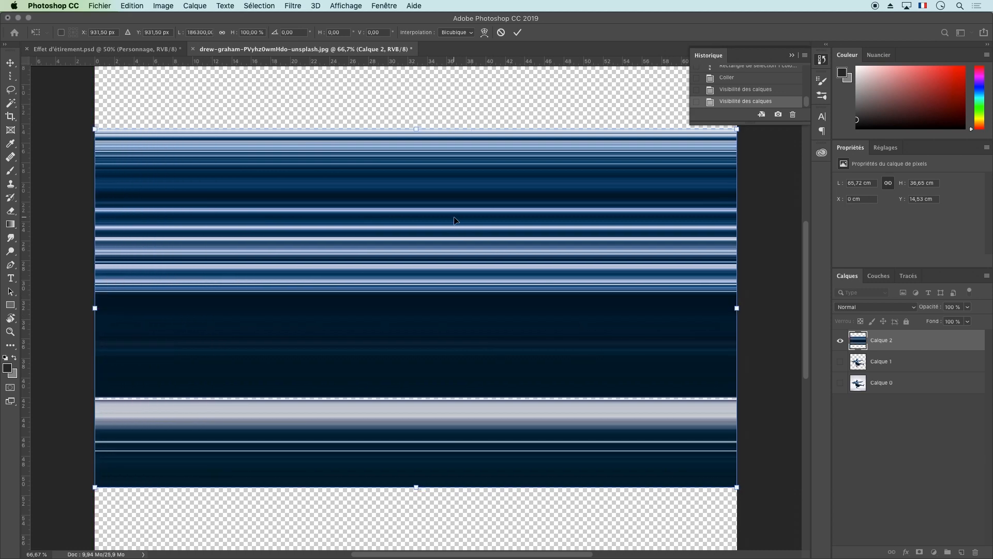
pyautogui.press('Return')
pyautogui.press('super+minus')
pyautogui.press('super+minus')
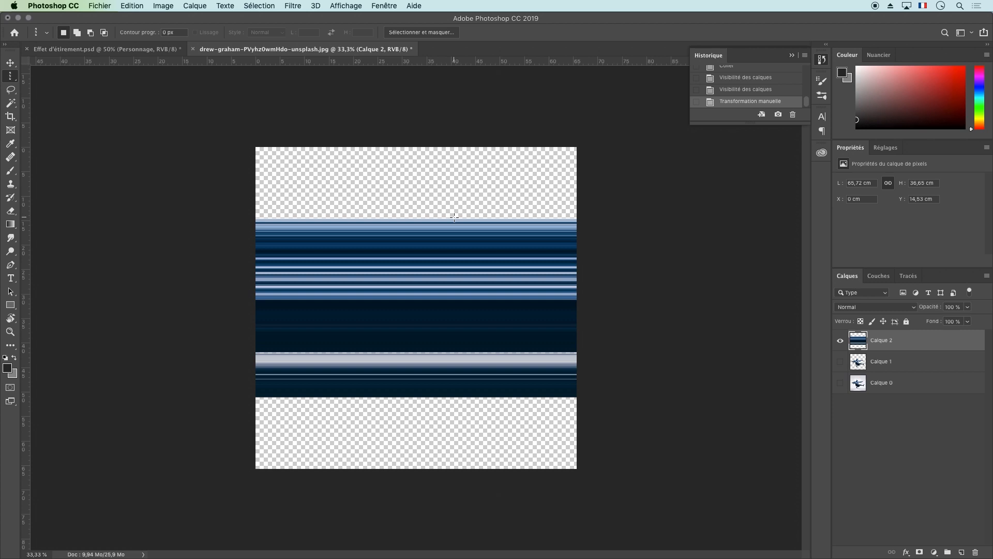
# Duplicate the stretched Calque 2 layer and hide the original
pyautogui.click(296, 5)
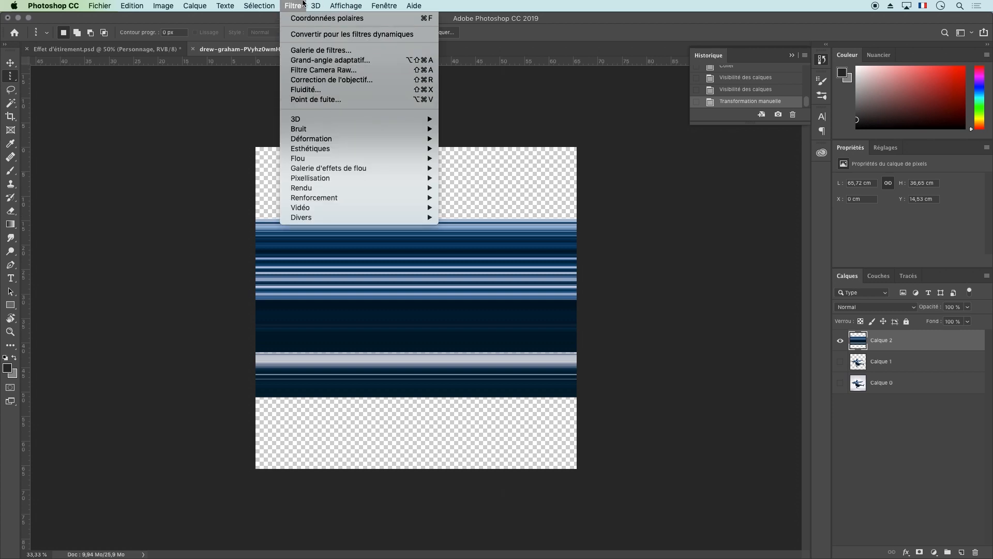
pyautogui.click(303, 2)
pyautogui.moveTo(903, 339); pyautogui.dragTo(962, 552)
pyautogui.click(841, 362)
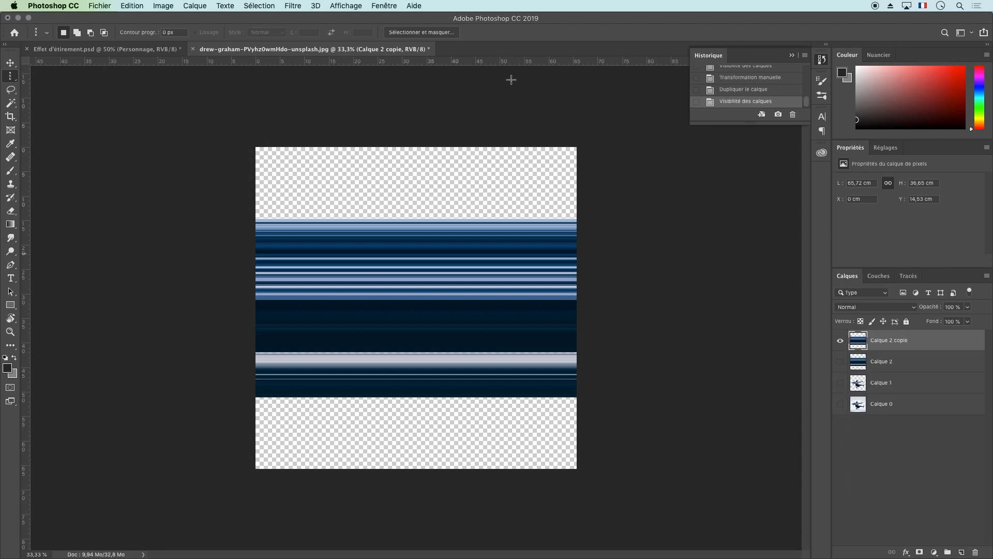
# Apply the Polar Coordinates filter to Calque 2 copie with the Rectangulaire en polaire option
pyautogui.click(298, 4)
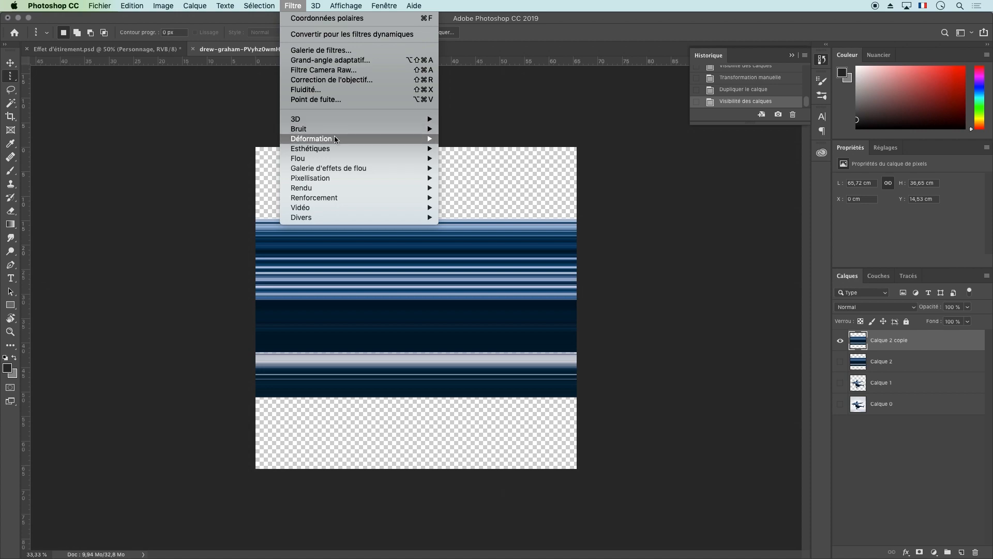
pyautogui.moveTo(334, 138)
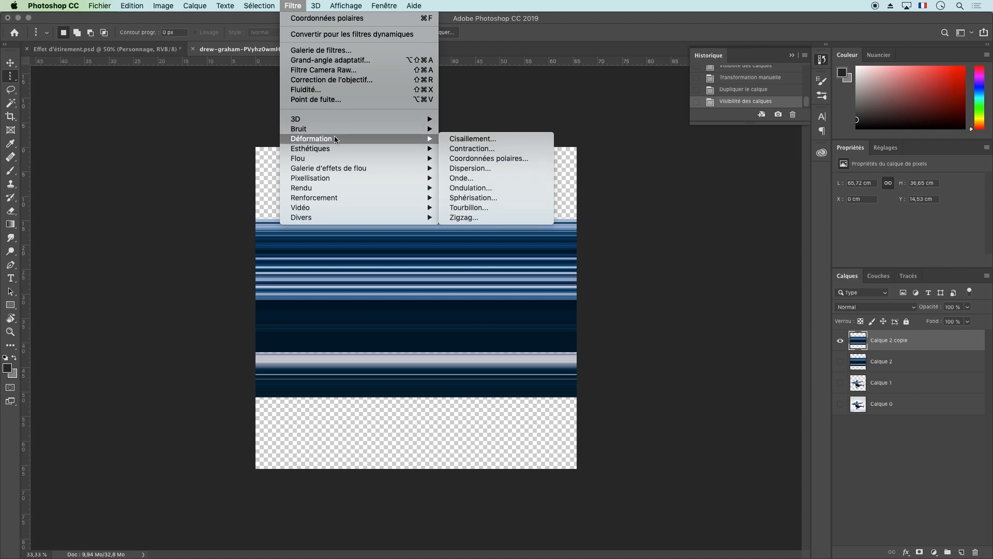
pyautogui.click(501, 159)
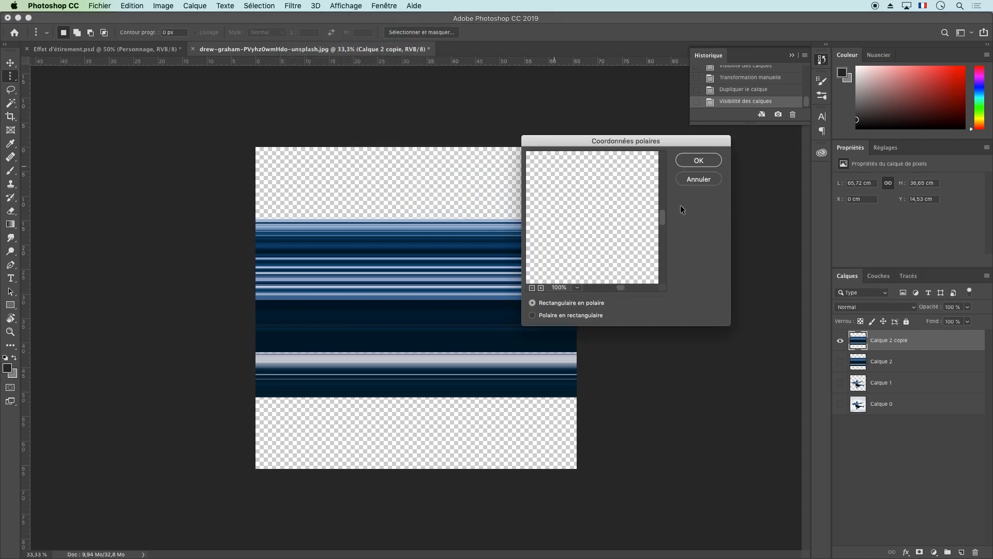
pyautogui.click(531, 288)
pyautogui.click(532, 288)
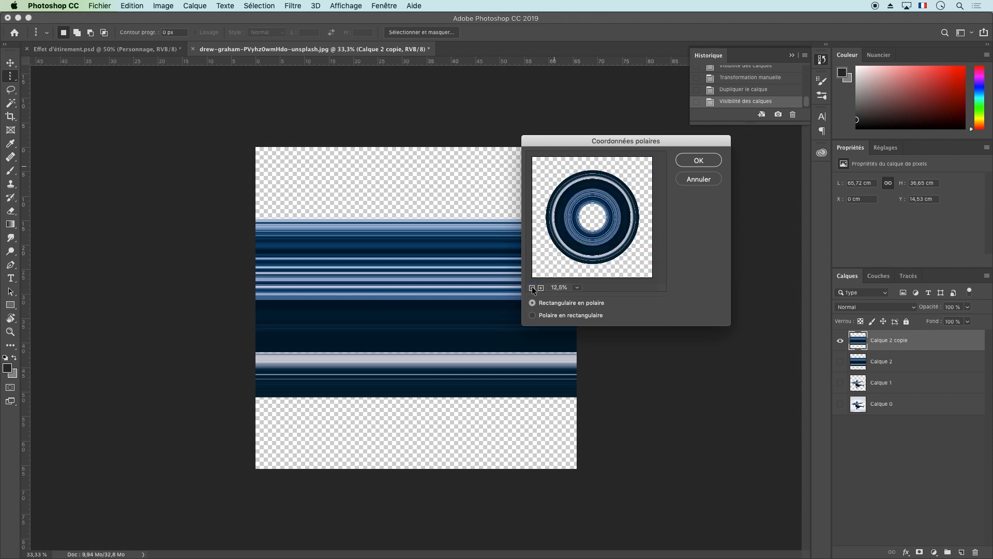
pyautogui.click(533, 315)
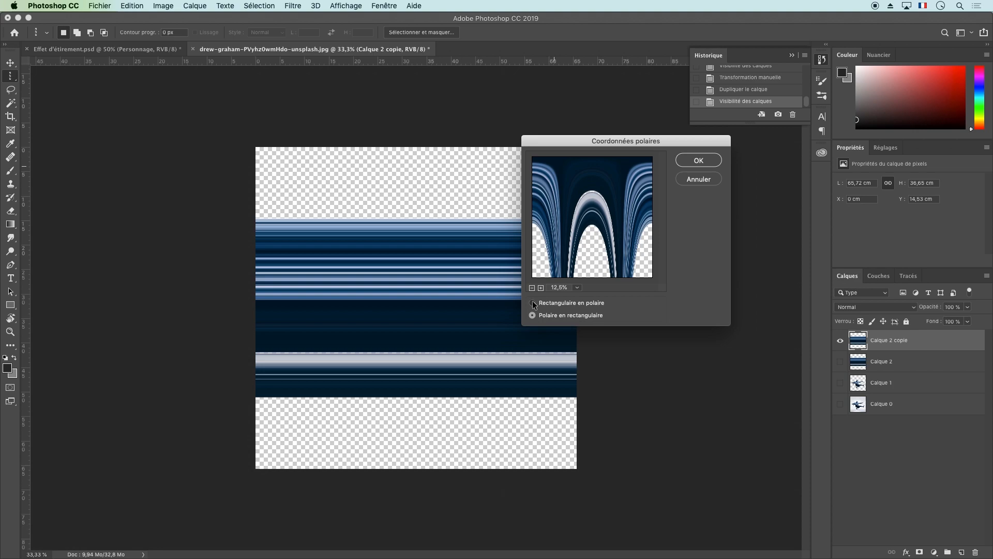
pyautogui.click(533, 303)
pyautogui.click(708, 161)
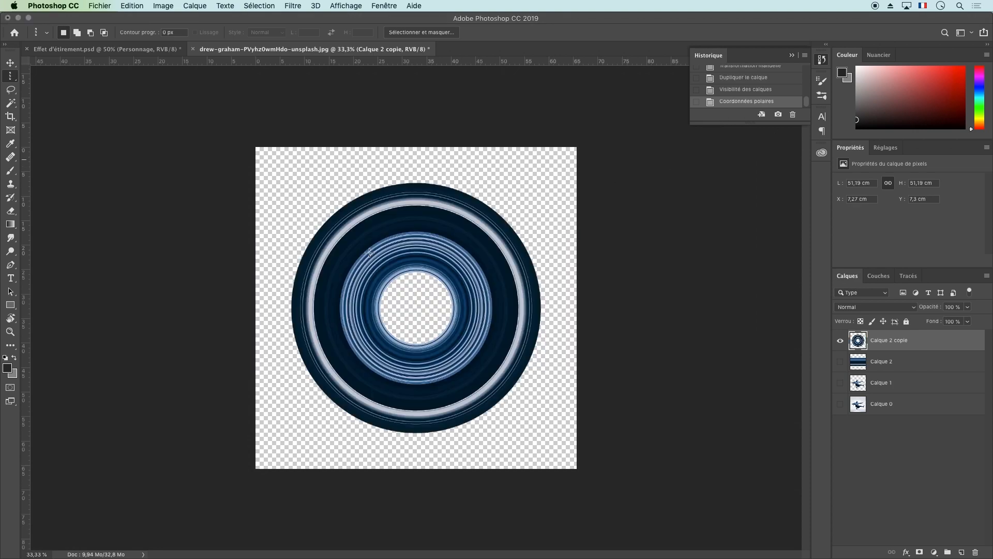
# Place Calque 2 copie beneath the revealed Calque 1 and shrink the ring to about 45.4 cm, centred on the canvas
pyautogui.moveTo(863, 347); pyautogui.dragTo(853, 393)
pyautogui.click(840, 362)
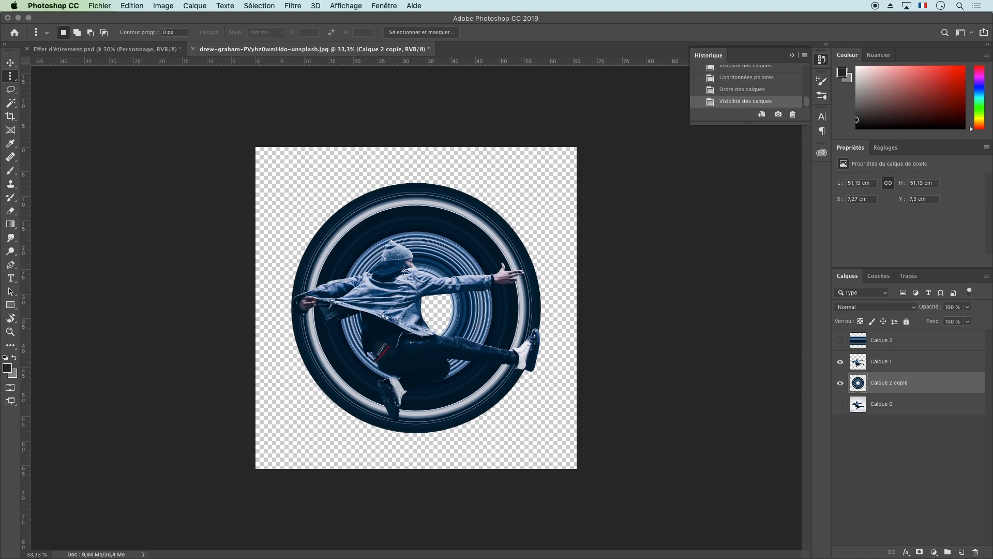
pyautogui.hotkey('ctrl', 't')
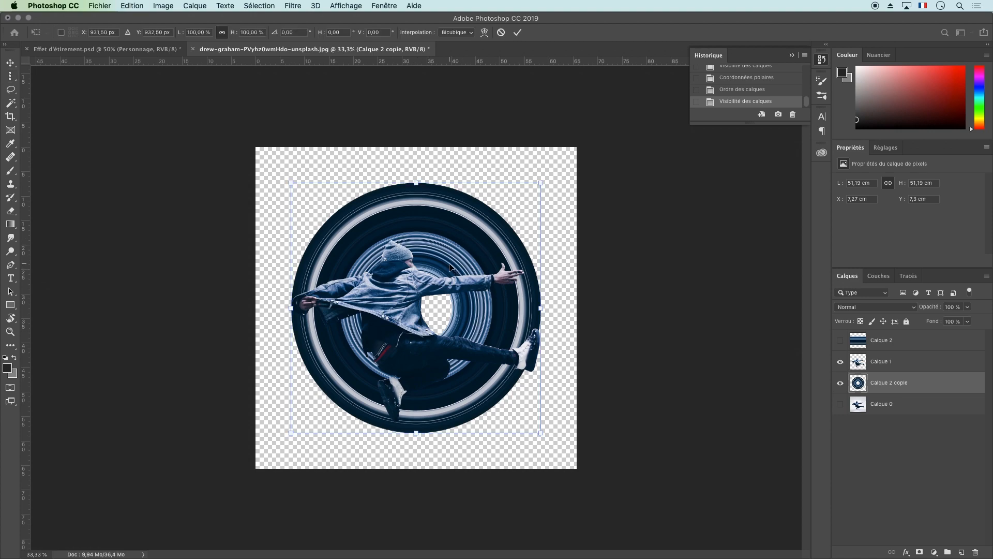
pyautogui.moveTo(541, 184); pyautogui.dragTo(512, 211)
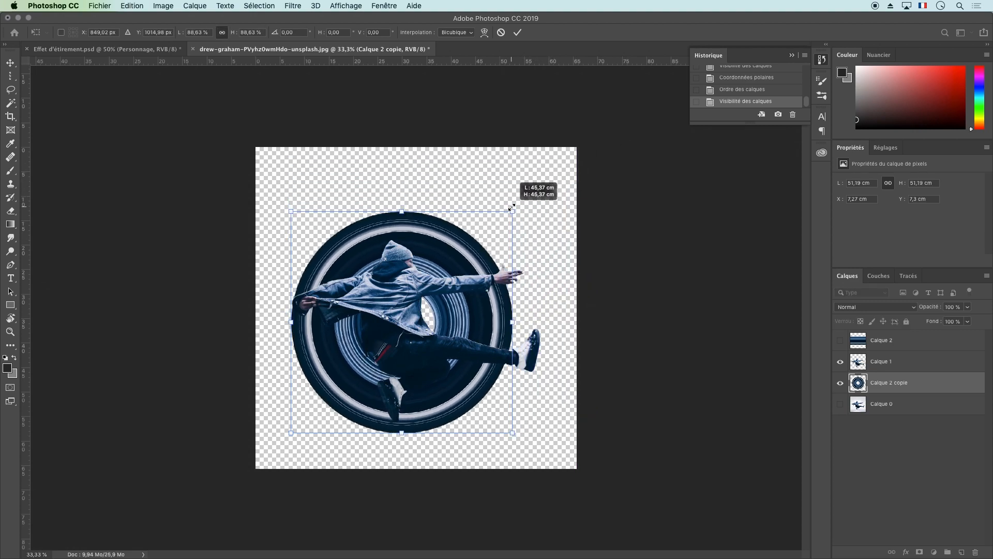
pyautogui.moveTo(441, 259)
pyautogui.mouseDown()
pyautogui.moveTo(455, 253)
pyautogui.moveTo(452, 244)
pyautogui.mouseUp()
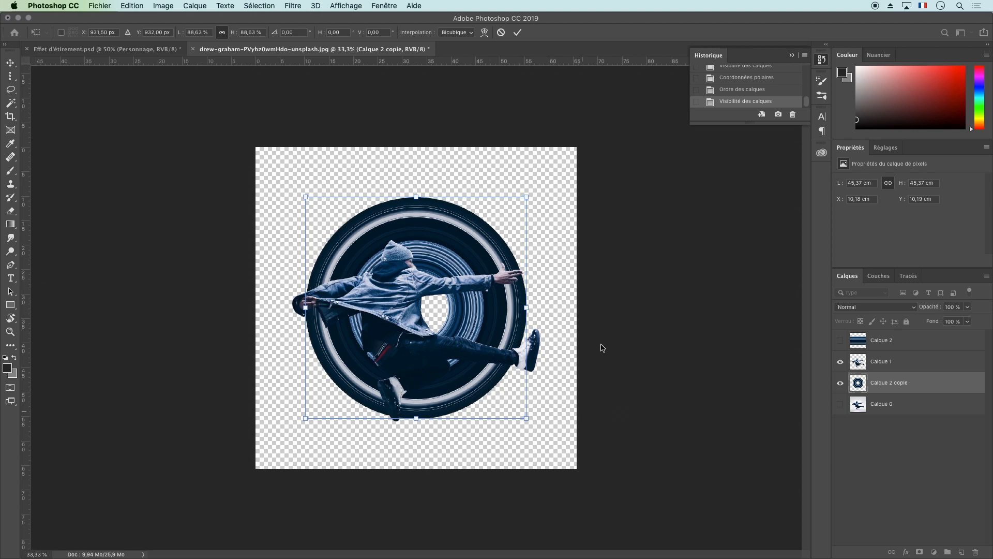
pyautogui.press('m')
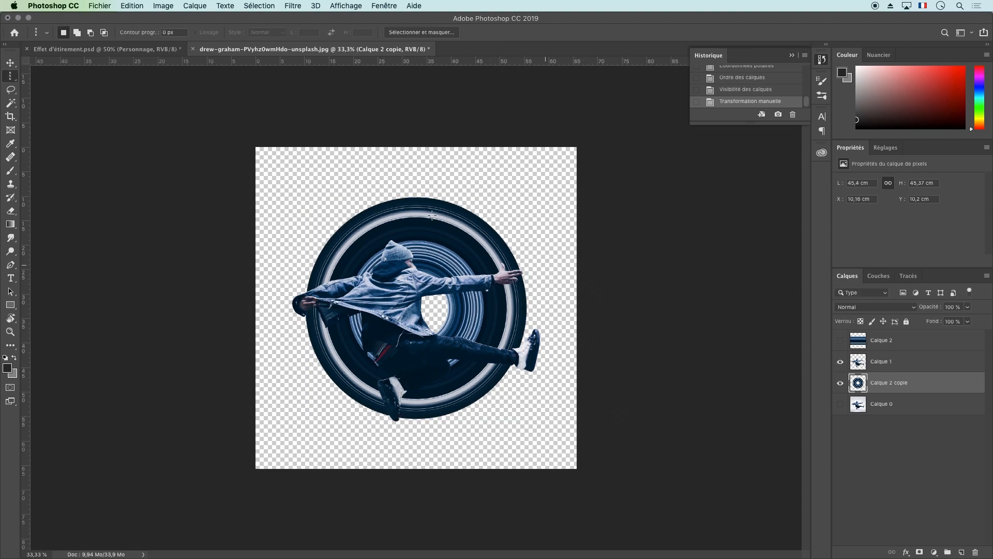
# Add a white layer mask to Calque 2 copie
pyautogui.click(194, 5)
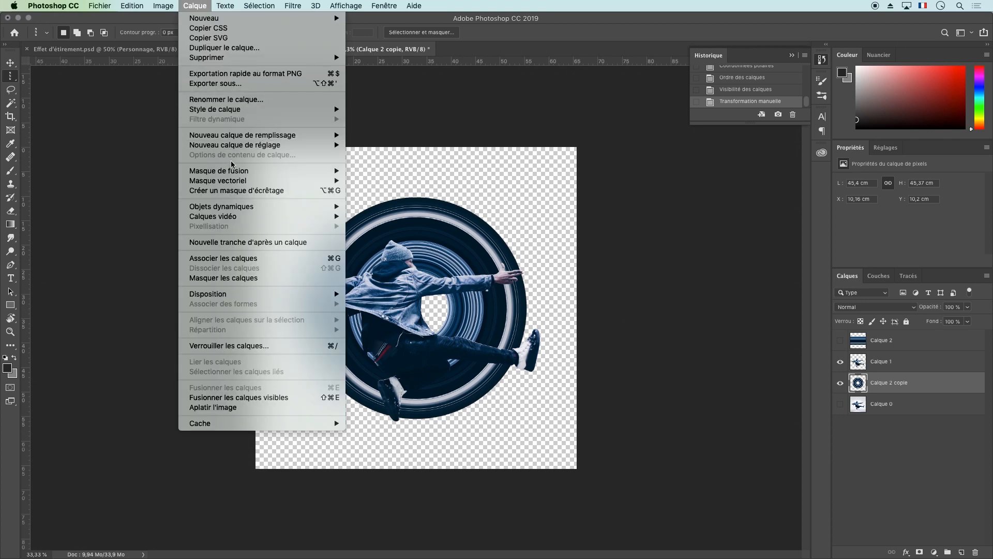
pyautogui.moveTo(246, 175)
pyautogui.click(380, 172)
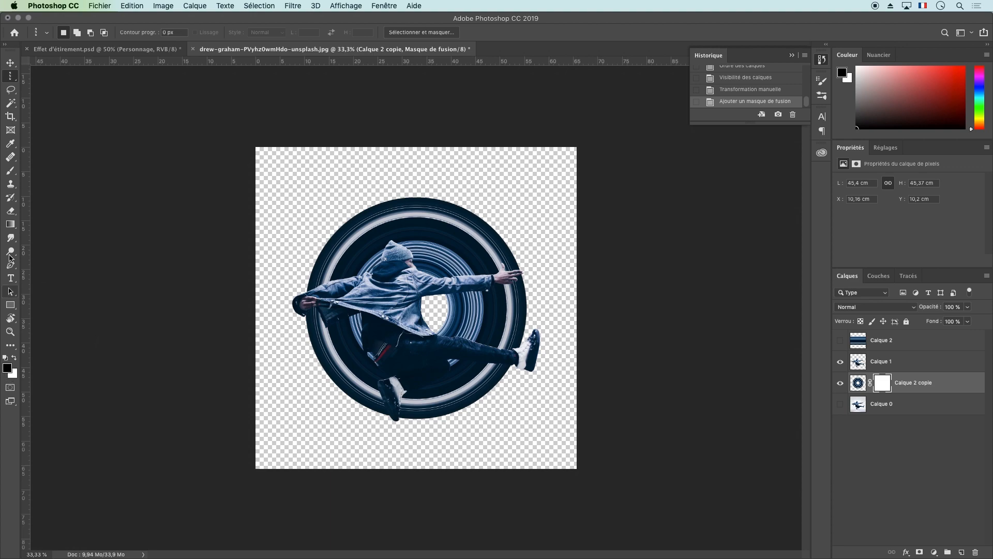
# Paint black on the mask with a 61 px brush to hide the ring between the outstretched hand and the supporting shoe
pyautogui.click(11, 170)
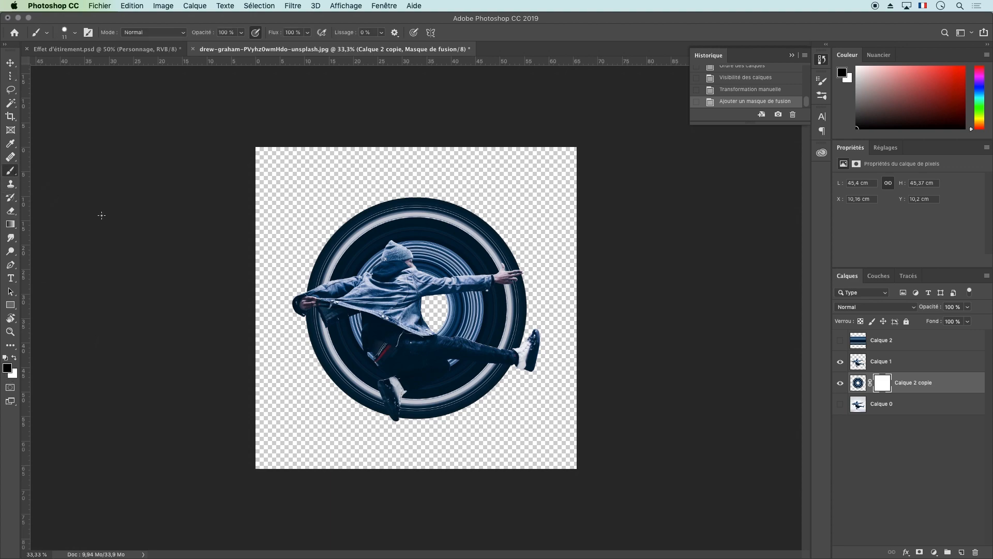
pyautogui.rightClick(465, 325)
pyautogui.moveTo(526, 350); pyautogui.dragTo(544, 350)
pyautogui.click(441, 296)
pyautogui.moveTo(441, 296)
pyautogui.mouseDown()
pyautogui.moveTo(528, 278)
pyautogui.moveTo(453, 298)
pyautogui.moveTo(554, 296)
pyautogui.moveTo(521, 293)
pyautogui.moveTo(517, 280)
pyautogui.moveTo(534, 328)
pyautogui.moveTo(539, 307)
pyautogui.moveTo(442, 304)
pyautogui.moveTo(555, 317)
pyautogui.moveTo(428, 315)
pyautogui.moveTo(522, 325)
pyautogui.moveTo(431, 323)
pyautogui.moveTo(520, 345)
pyautogui.moveTo(517, 331)
pyautogui.moveTo(468, 333)
pyautogui.moveTo(534, 343)
pyautogui.moveTo(524, 351)
pyautogui.moveTo(411, 328)
pyautogui.moveTo(495, 347)
pyautogui.moveTo(481, 338)
pyautogui.moveTo(473, 365)
pyautogui.moveTo(443, 349)
pyautogui.moveTo(466, 364)
pyautogui.moveTo(535, 371)
pyautogui.moveTo(447, 355)
pyautogui.moveTo(512, 377)
pyautogui.moveTo(439, 367)
pyautogui.moveTo(447, 372)
pyautogui.moveTo(399, 398)
pyautogui.moveTo(400, 419)
pyautogui.moveTo(479, 406)
pyautogui.moveTo(497, 383)
pyautogui.moveTo(451, 378)
pyautogui.moveTo(409, 409)
pyautogui.moveTo(463, 384)
pyautogui.moveTo(432, 401)
pyautogui.moveTo(481, 396)
pyautogui.moveTo(414, 410)
pyautogui.moveTo(478, 404)
pyautogui.moveTo(437, 416)
pyautogui.mouseUp()
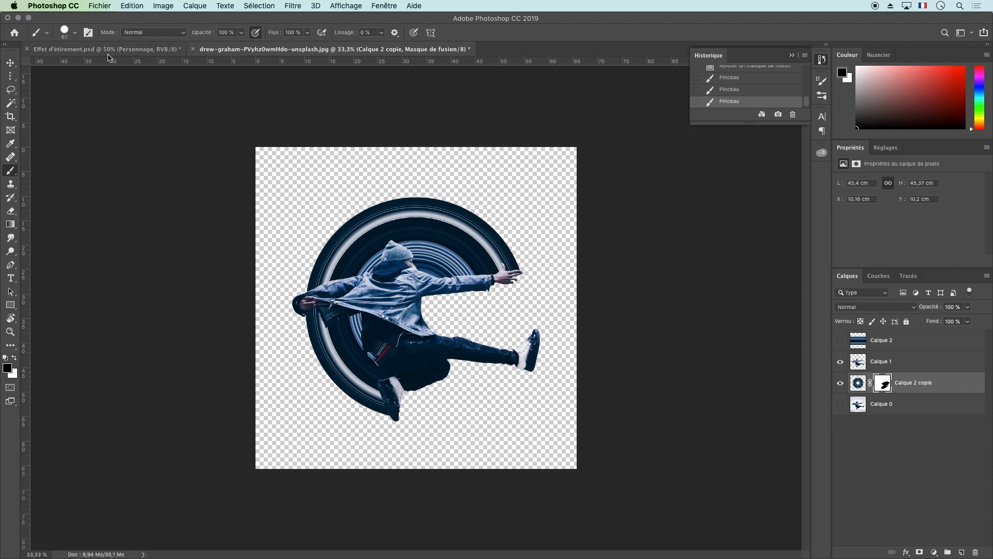
# Compare the finished effect with and without Etirement 2 in Effet d'étirement.psd, and return to the dancer photo document
pyautogui.click(167, 49)
pyautogui.click(860, 364)
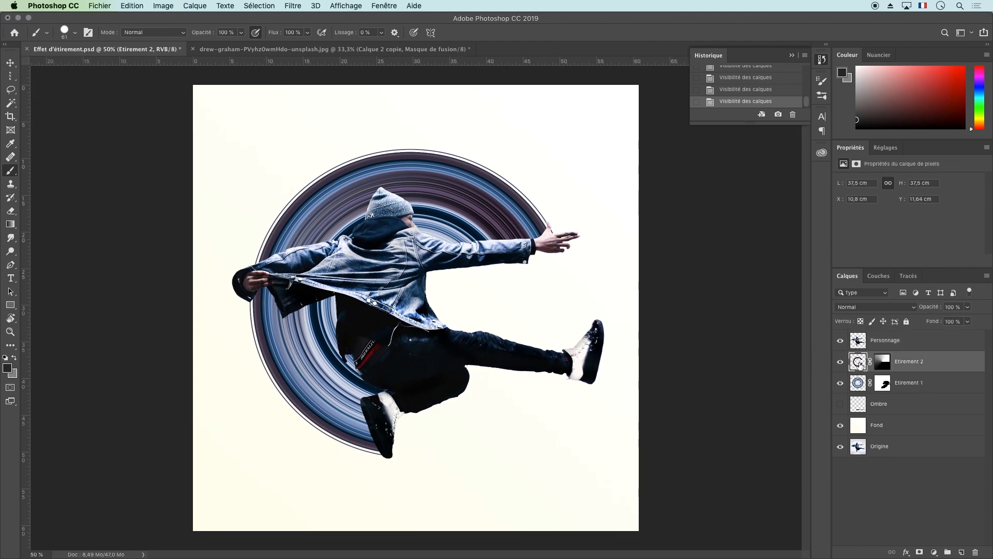
pyautogui.click(841, 362)
pyautogui.click(840, 361)
pyautogui.click(840, 362)
pyautogui.click(840, 361)
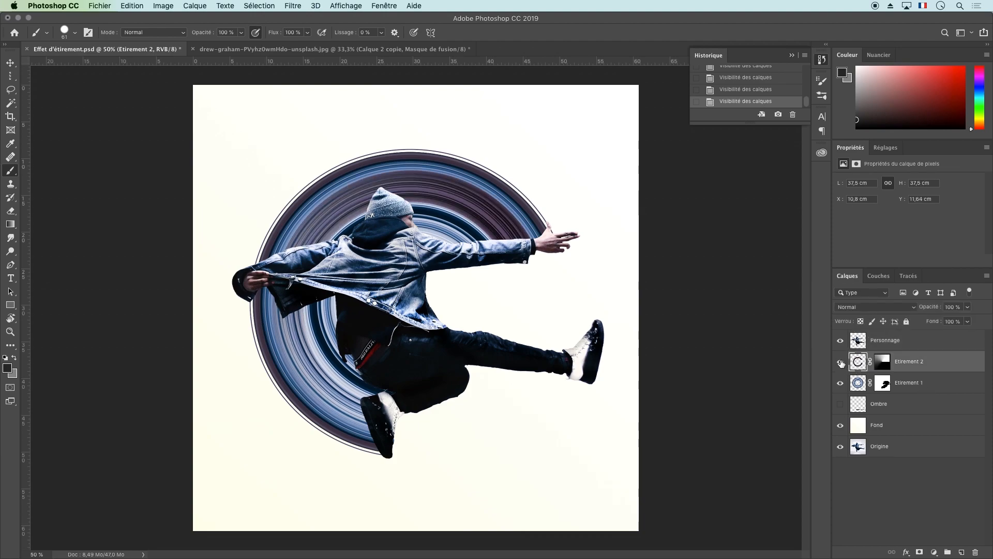
pyautogui.click(362, 49)
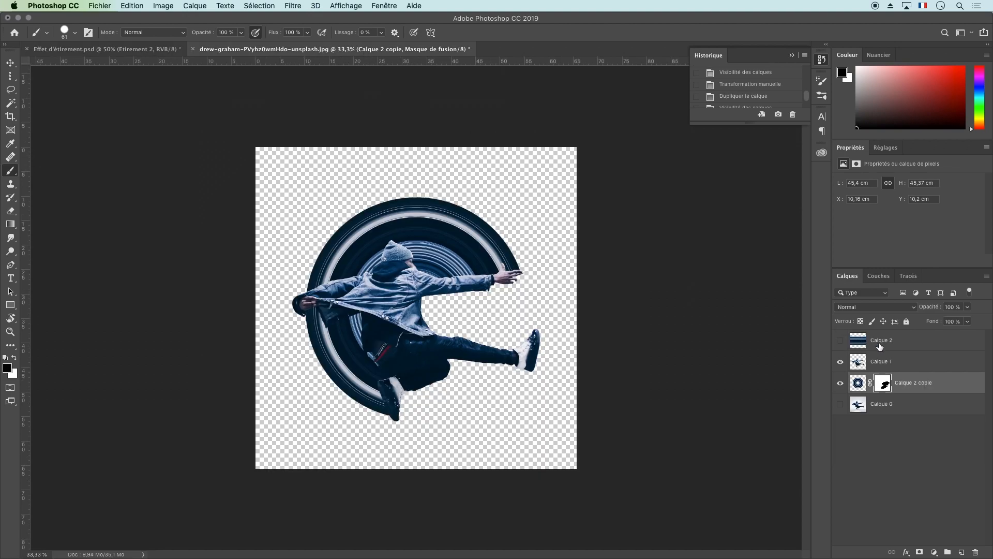
# Select a single-pixel column on Calque 1 running through the hat, the red waistband and the supporting shoe
pyautogui.click(859, 382)
pyautogui.click(885, 384)
pyautogui.click(858, 361)
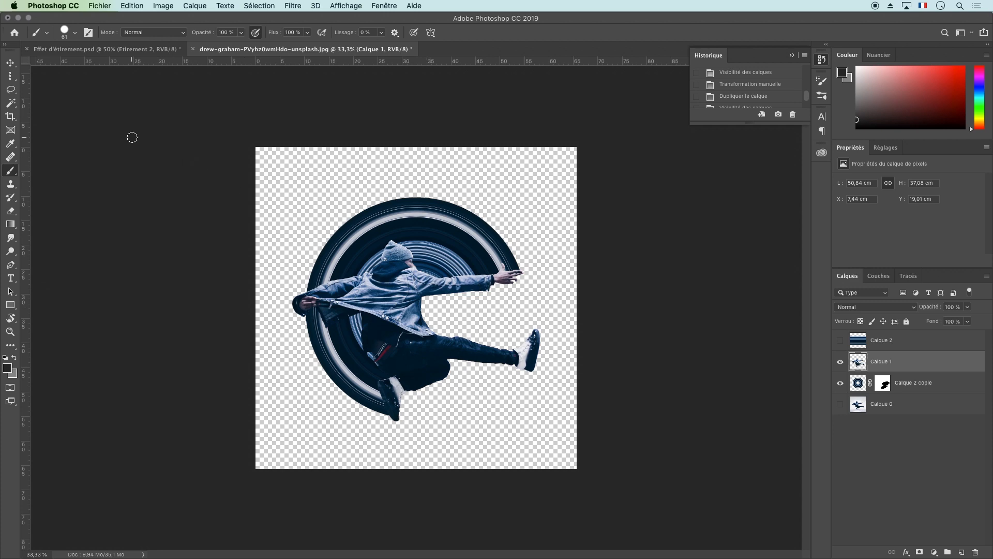
pyautogui.moveTo(10, 76); pyautogui.dragTo(71, 105)
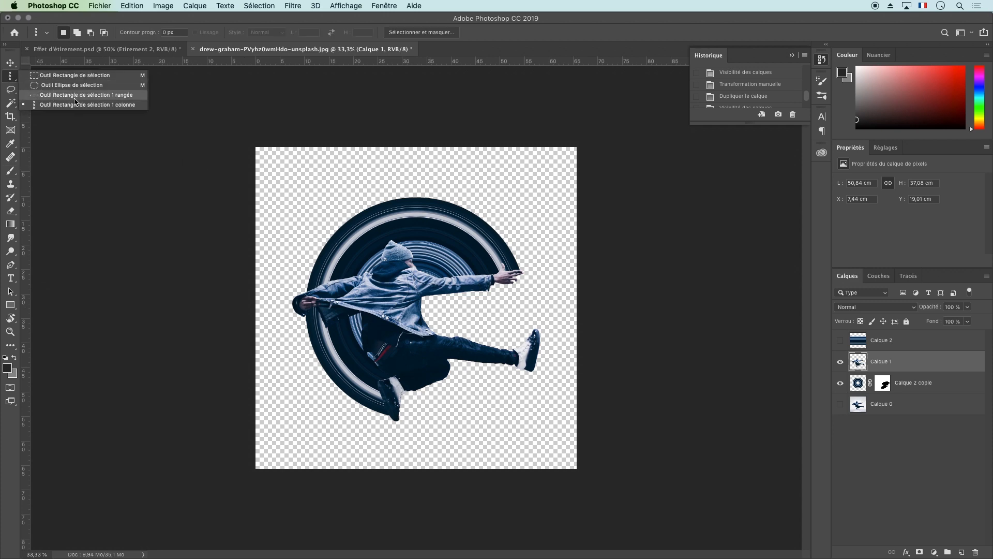
pyautogui.click(77, 105)
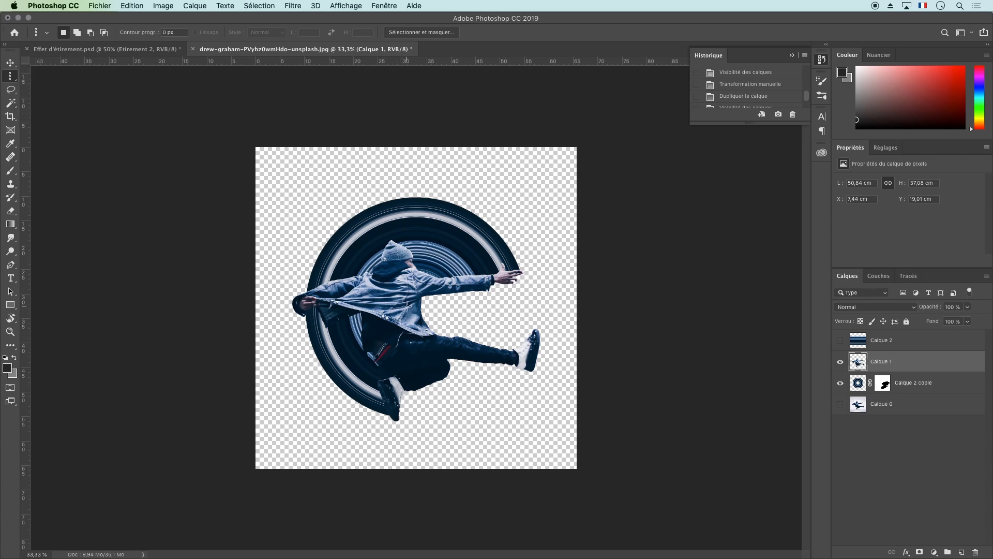
pyautogui.click(383, 346)
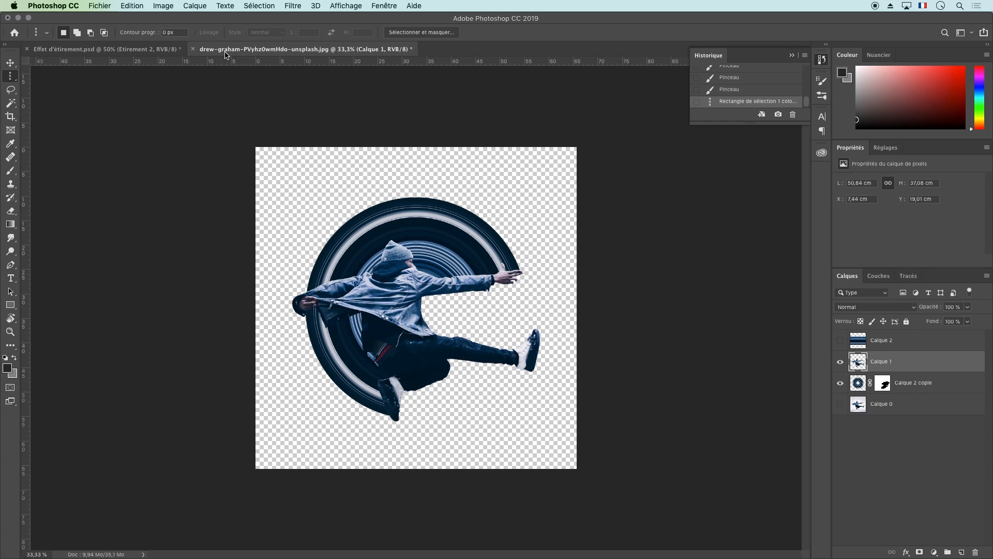
pyautogui.press('super+plus')
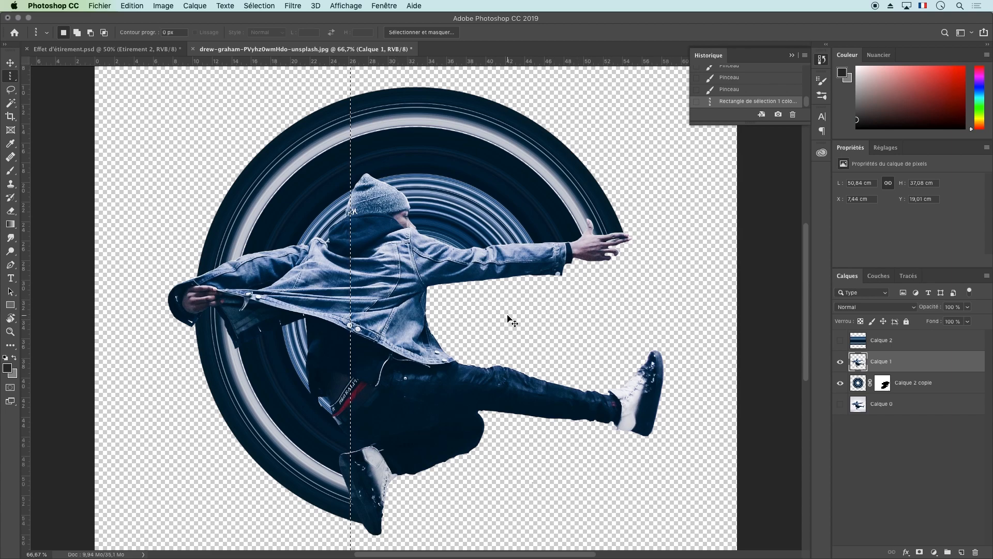
# Paste the pixel column onto a new layer, and hide Calque 1 and Calque 2 copie
pyautogui.press('super+c')
pyautogui.press('super+v')
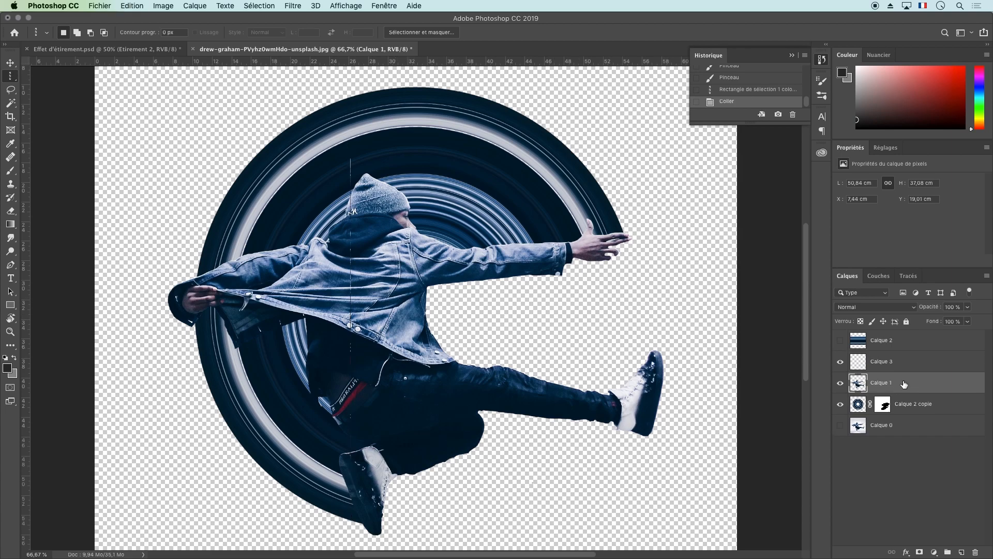
pyautogui.click(840, 383)
pyautogui.click(841, 404)
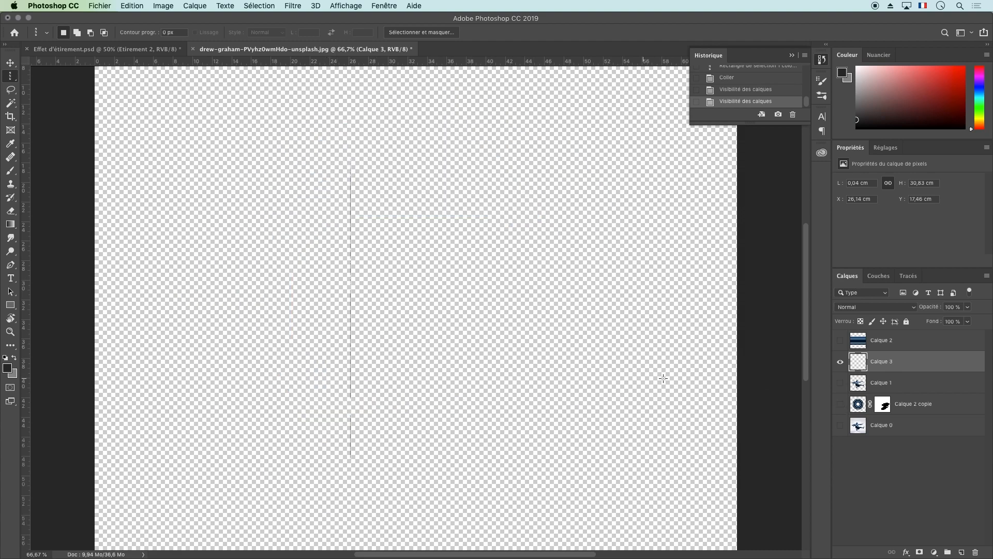
pyautogui.click(841, 383)
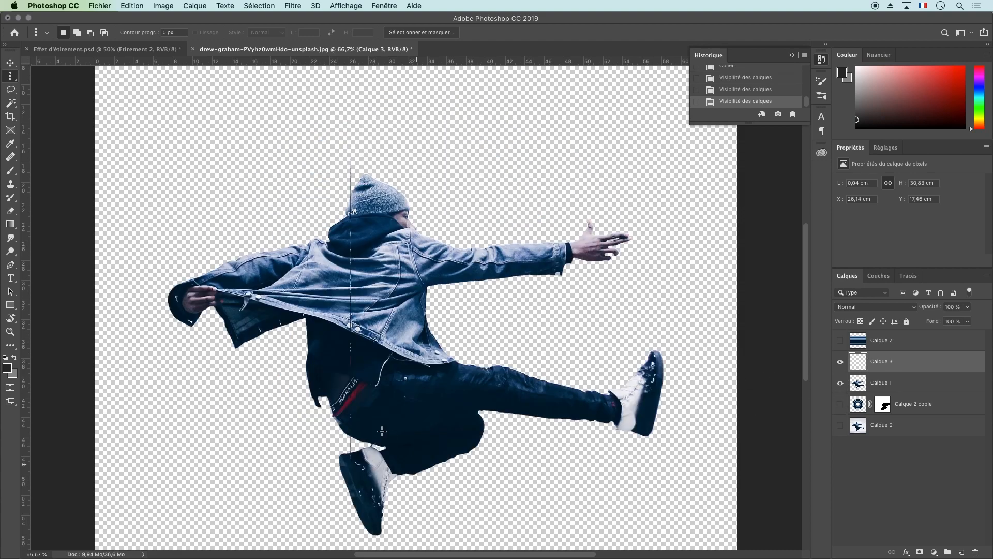
pyautogui.click(840, 383)
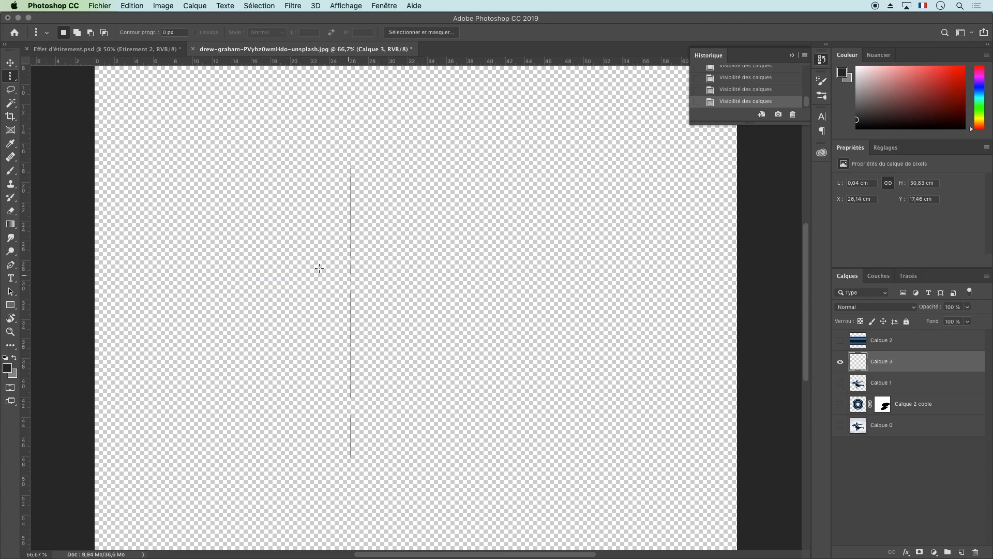
# Delete the upper part and the bottom tip of the Calque 3 pixel column with Lasso selections, and deselect
pyautogui.click(10, 89)
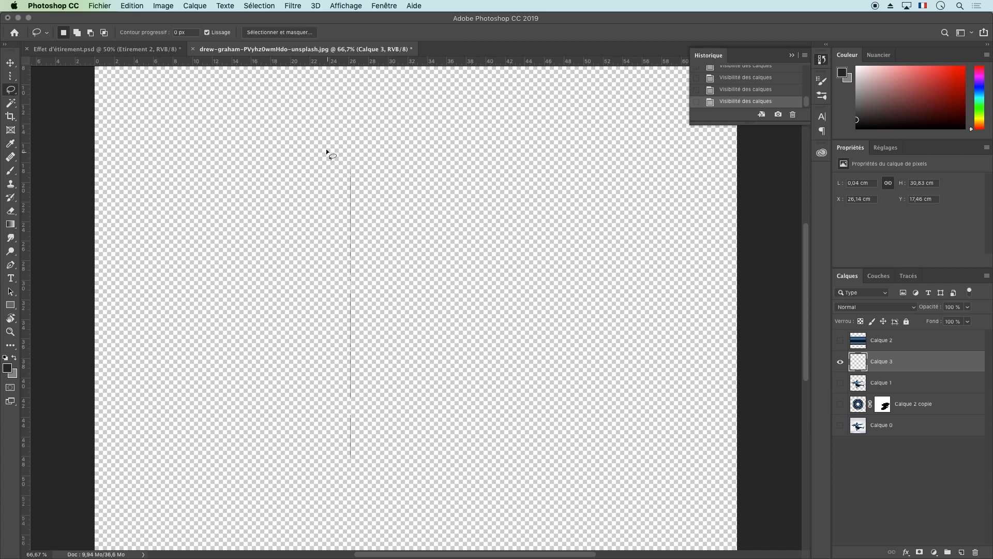
pyautogui.moveTo(358, 296)
pyautogui.mouseDown()
pyautogui.moveTo(371, 120)
pyautogui.moveTo(325, 121)
pyautogui.mouseUp()
pyautogui.moveTo(318, 467)
pyautogui.mouseDown()
pyautogui.moveTo(339, 442)
pyautogui.moveTo(390, 444)
pyautogui.moveTo(416, 466)
pyautogui.moveTo(353, 490)
pyautogui.moveTo(316, 472)
pyautogui.mouseUp()
pyautogui.press('Delete')
pyautogui.press('super+d')
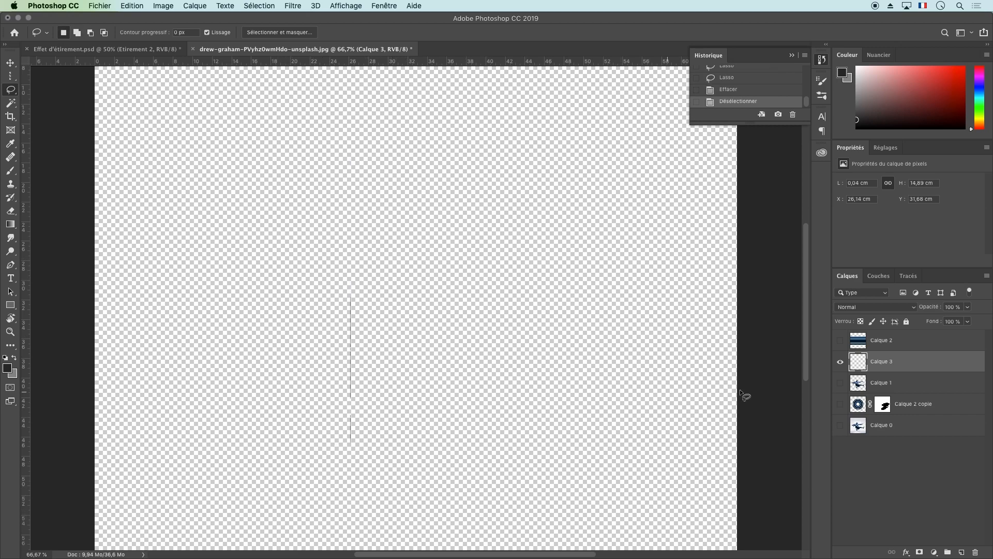
# Stretch the shortened pixel column horizontally in both directions with Free Transform to the full canvas width
pyautogui.press('super+t')
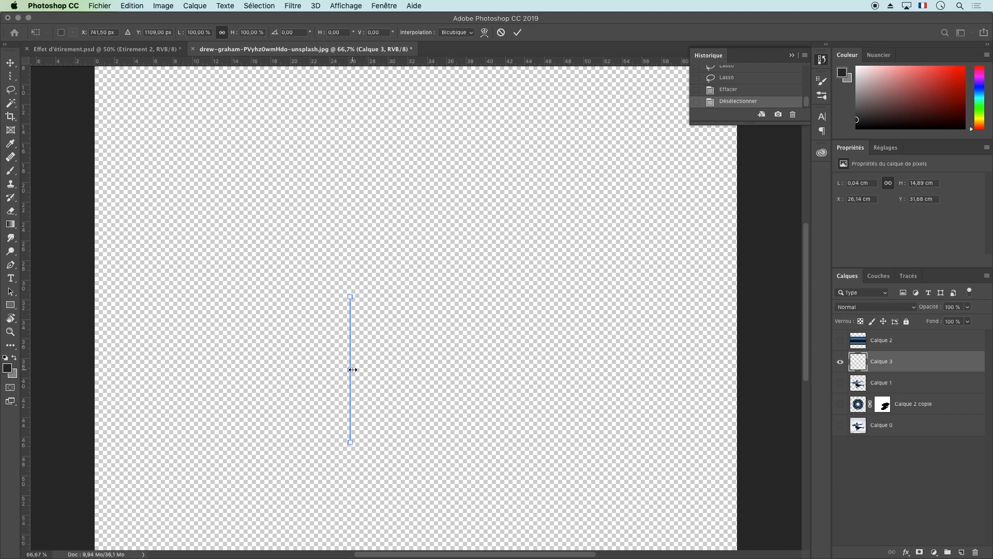
pyautogui.moveTo(353, 369); pyautogui.dragTo(737, 377)
pyautogui.moveTo(351, 368); pyautogui.dragTo(94, 369)
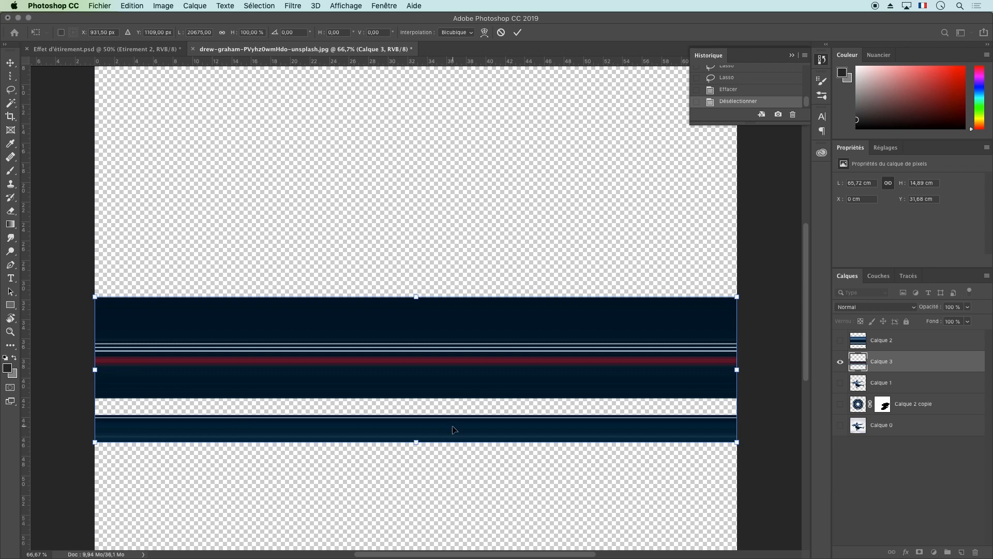
# Delete the separate lower stripe of the stretched Calque 3 band with a rectangular selection, and deselect
pyautogui.click(11, 77)
pyautogui.click(73, 75)
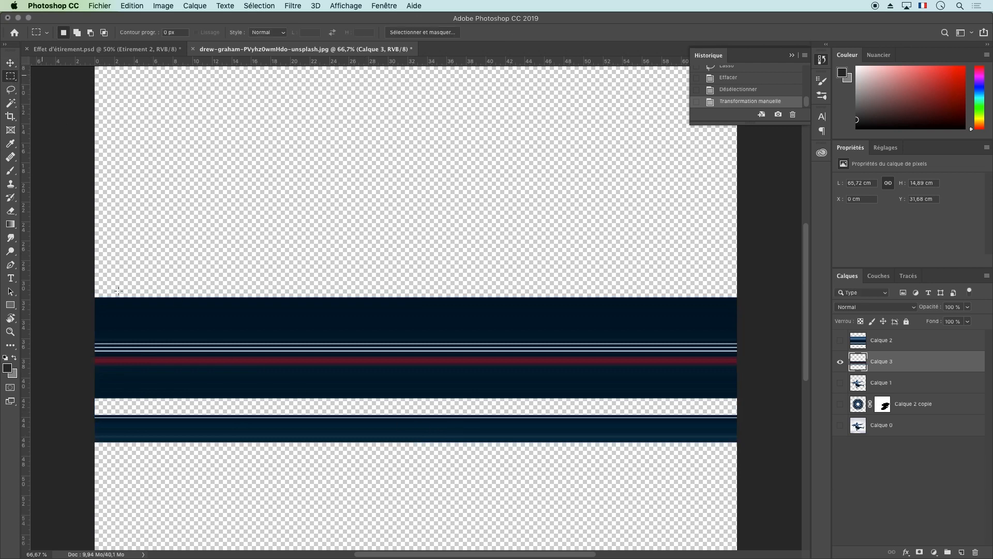
pyautogui.moveTo(82, 410)
pyautogui.mouseDown()
pyautogui.moveTo(636, 436)
pyautogui.moveTo(769, 472)
pyautogui.mouseUp()
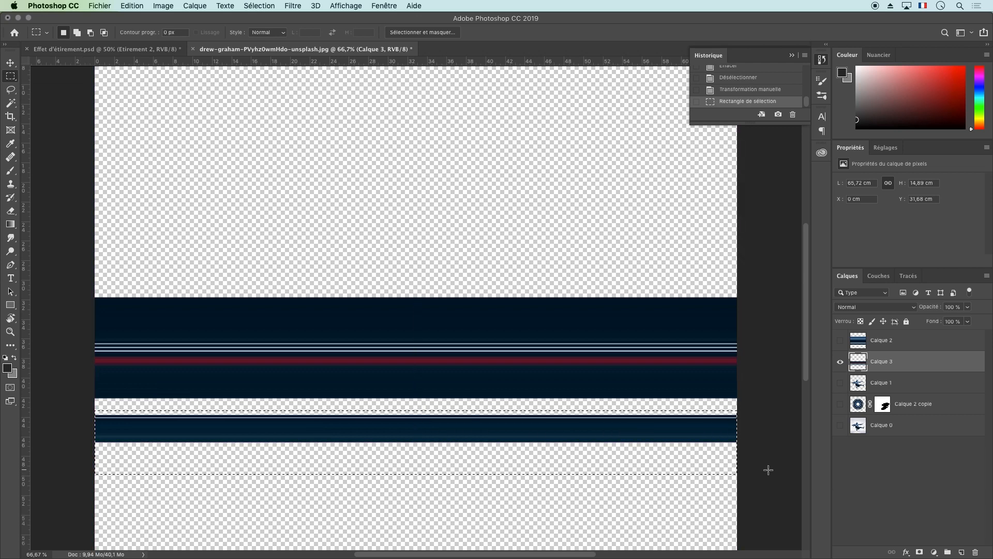
pyautogui.press('Delete')
pyautogui.press('super+d')
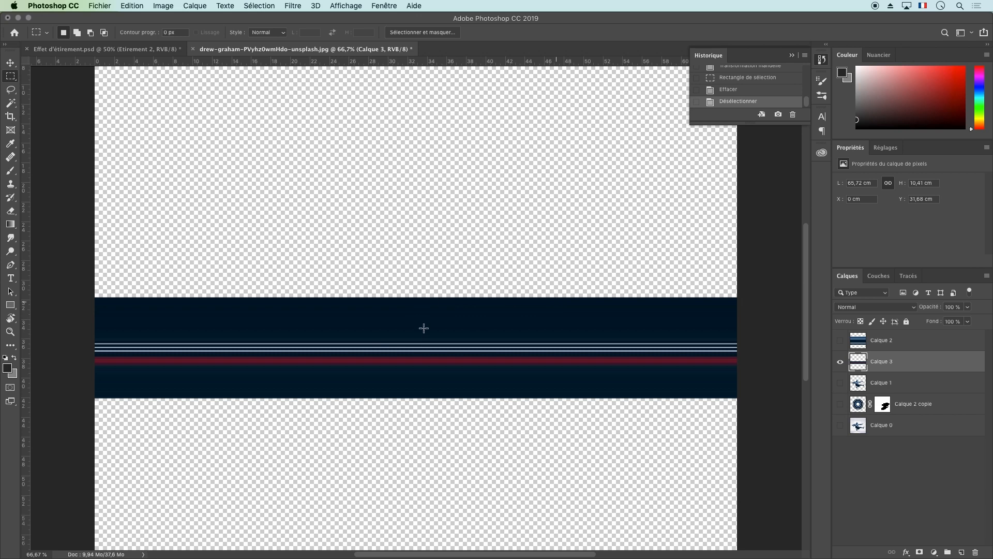
# Add a reveal-all layer mask to Calque 3
pyautogui.click(195, 5)
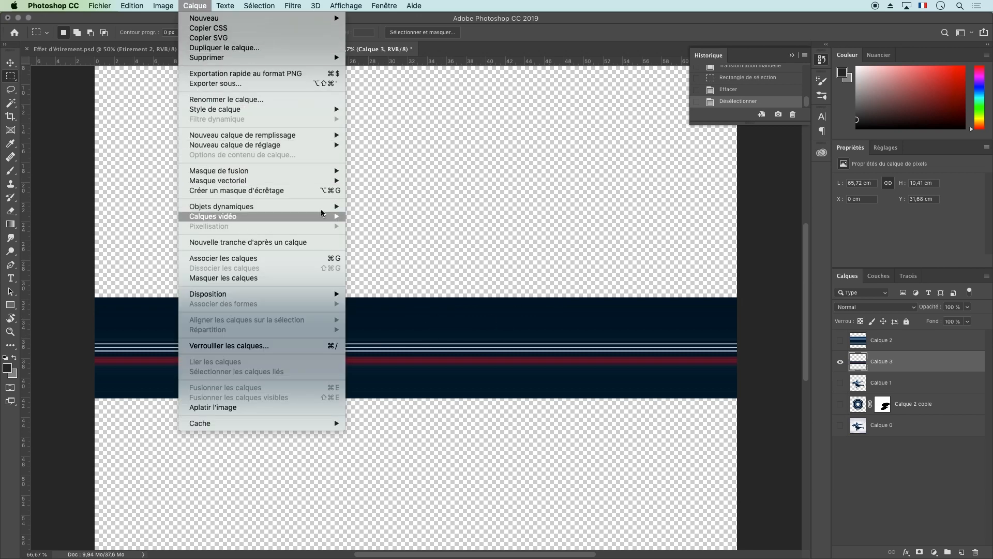
pyautogui.moveTo(287, 172)
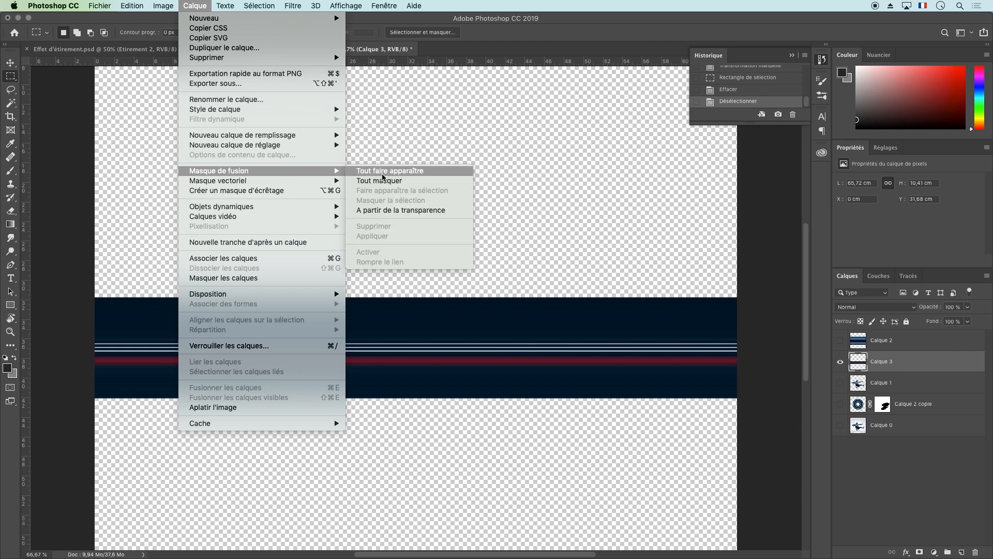
pyautogui.click(417, 172)
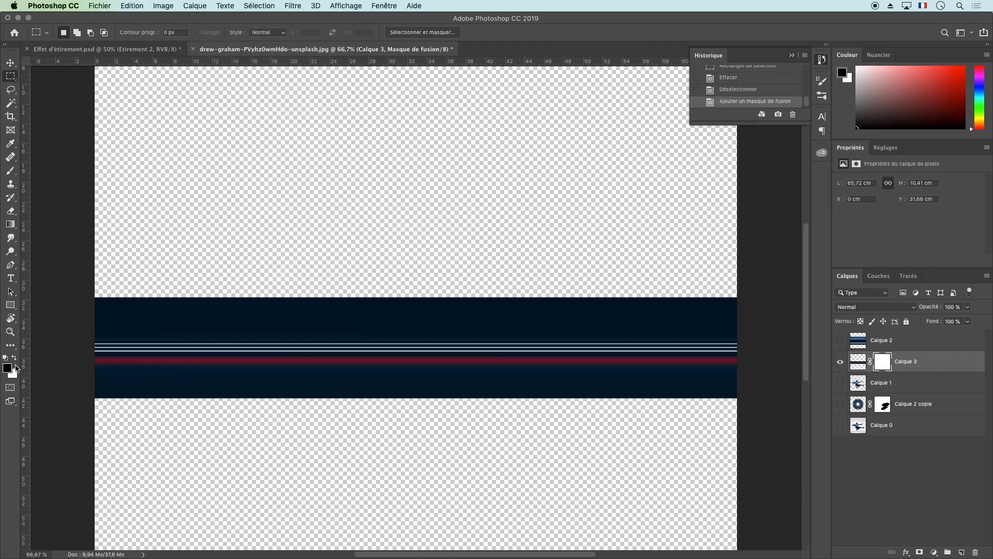
# Apply a black-to-white linear gradient to the Calque 3 mask so the band fades out toward its right end
pyautogui.click(10, 224)
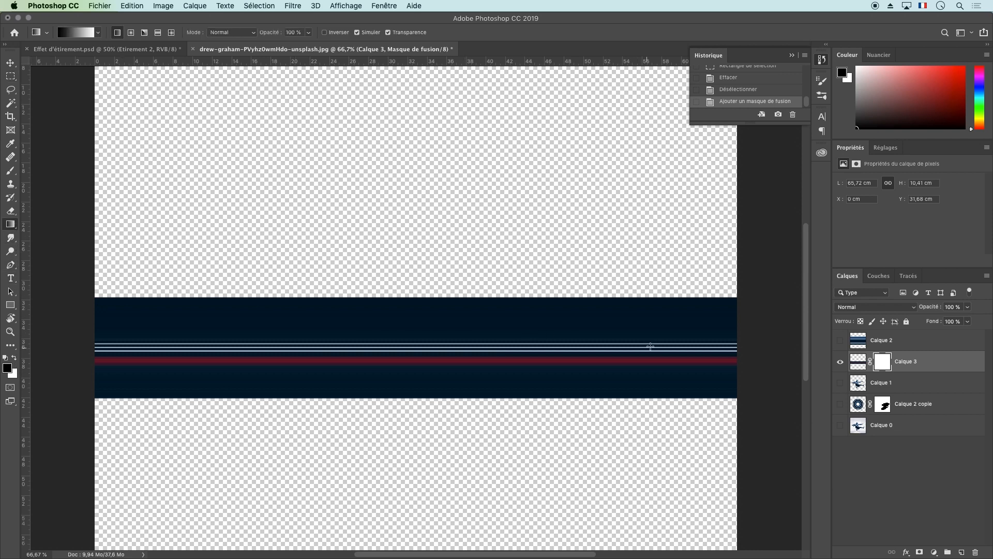
pyautogui.moveTo(674, 342); pyautogui.dragTo(143, 343)
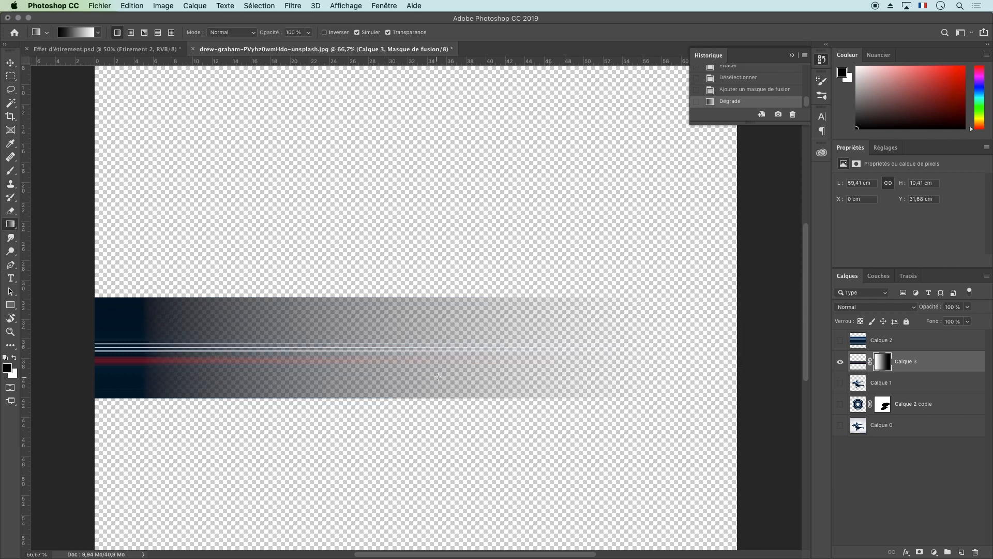
pyautogui.moveTo(720, 347); pyautogui.dragTo(266, 336)
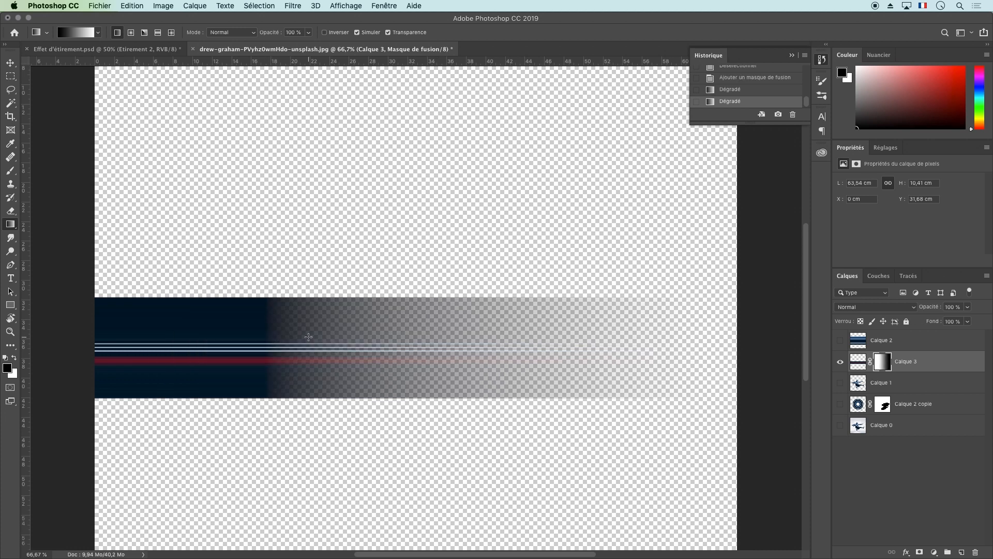
pyautogui.moveTo(729, 340); pyautogui.dragTo(97, 316)
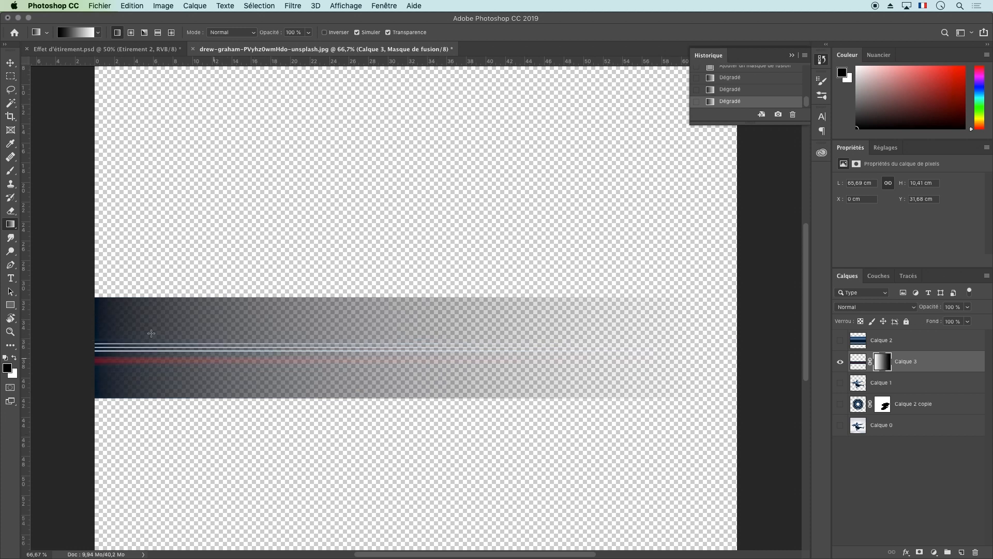
pyautogui.moveTo(731, 324); pyautogui.dragTo(195, 327)
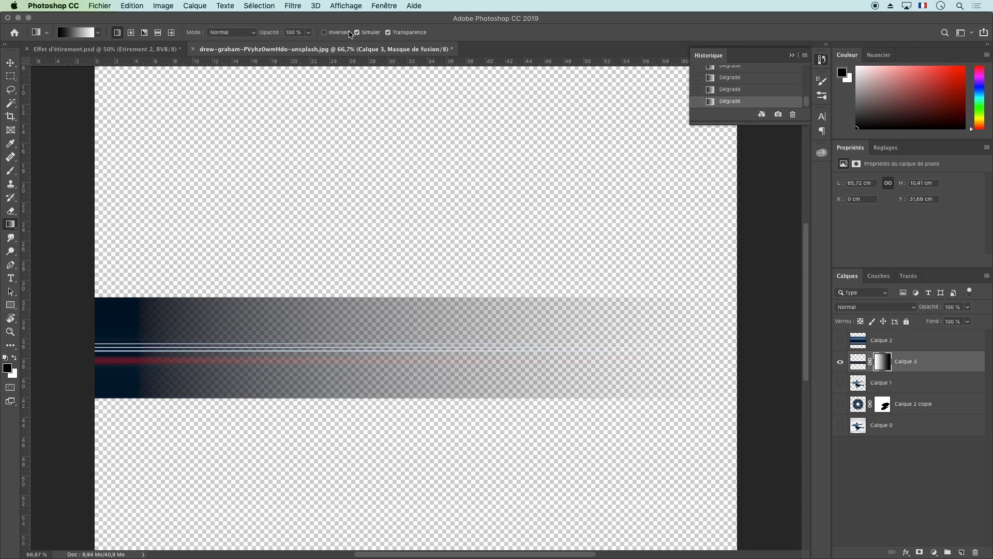
pyautogui.click(291, 5)
pyautogui.click(325, 36)
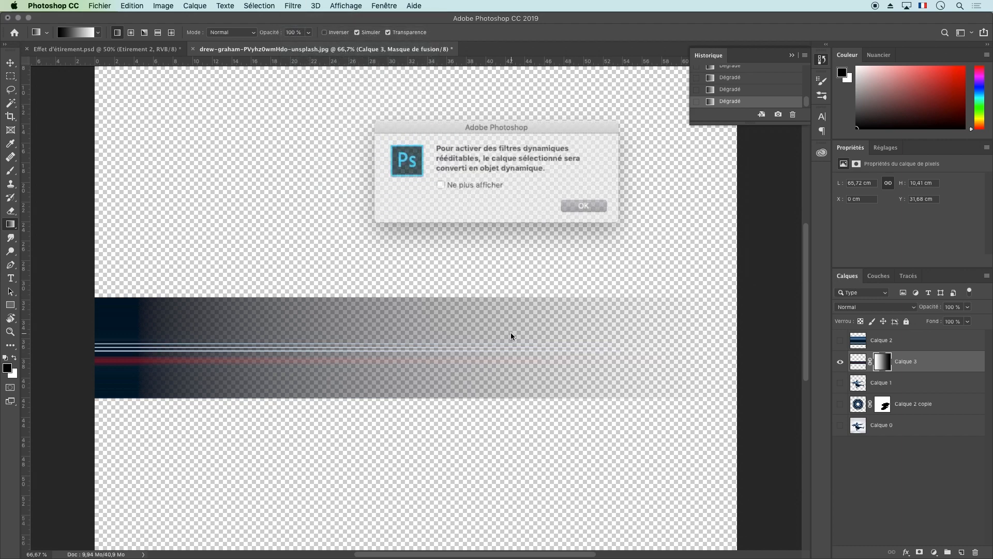
pyautogui.click(581, 204)
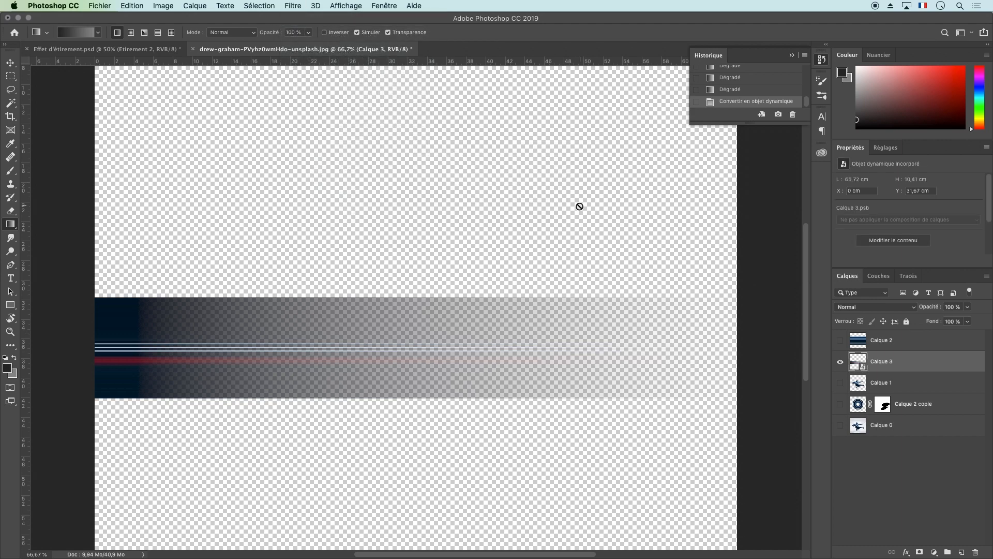
pyautogui.press('super+z')
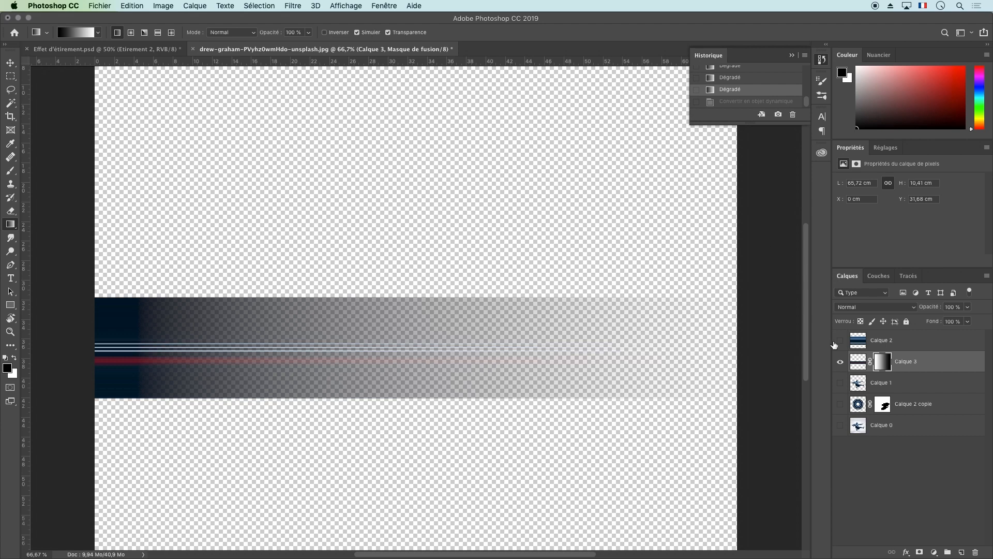
# Turn the Calque 3 pixels into a ring by reapplying the Polar Coordinates filter, and show Calque 2 copie
pyautogui.click(857, 363)
pyautogui.click(297, 5)
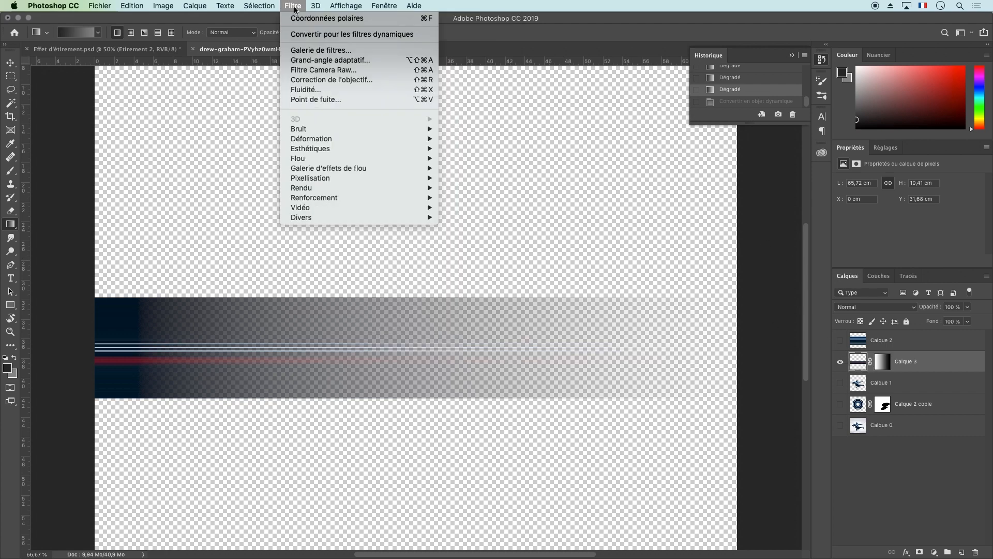
pyautogui.click(324, 16)
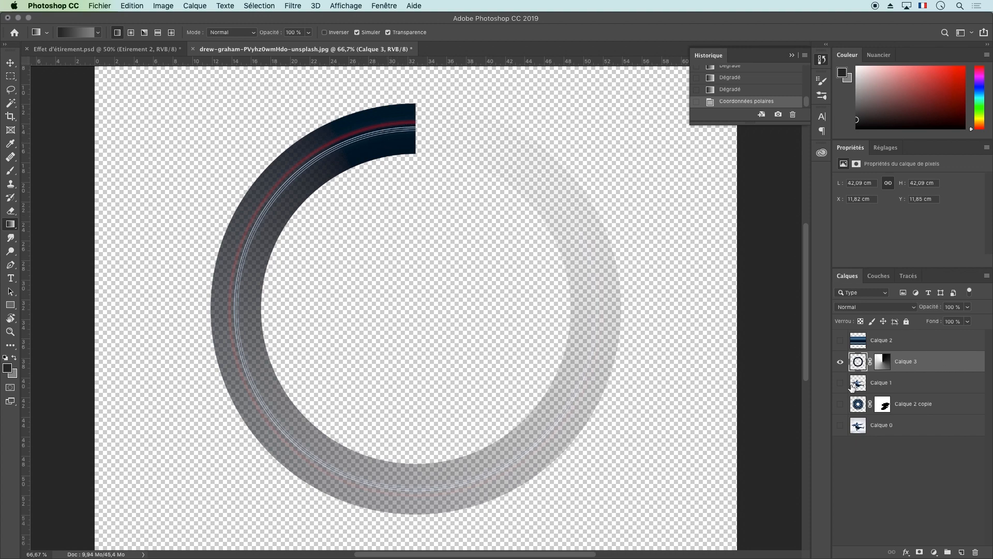
pyautogui.click(840, 404)
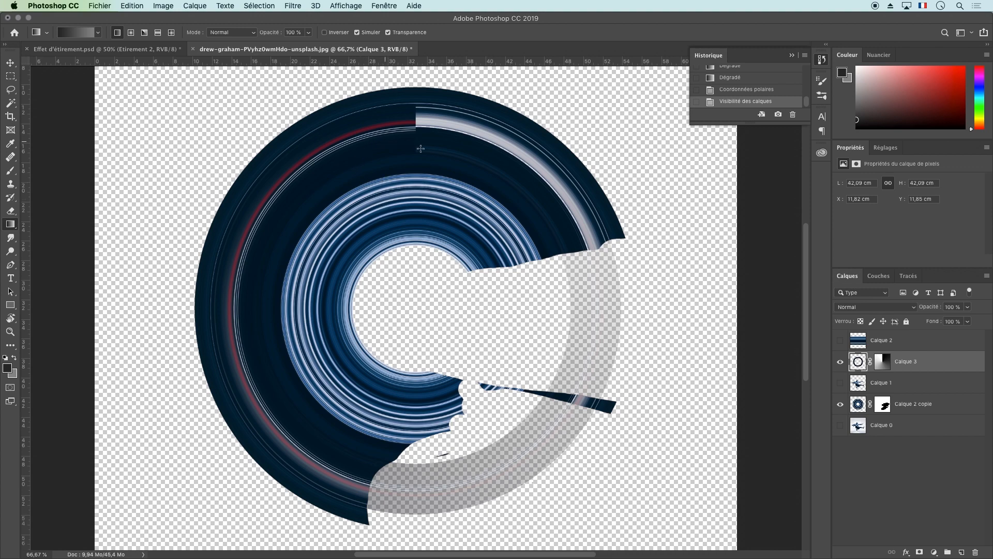
pyautogui.click(10, 63)
pyautogui.moveTo(358, 162)
pyautogui.mouseDown()
pyautogui.moveTo(368, 156)
pyautogui.moveTo(386, 179)
pyautogui.moveTo(360, 166)
pyautogui.mouseUp()
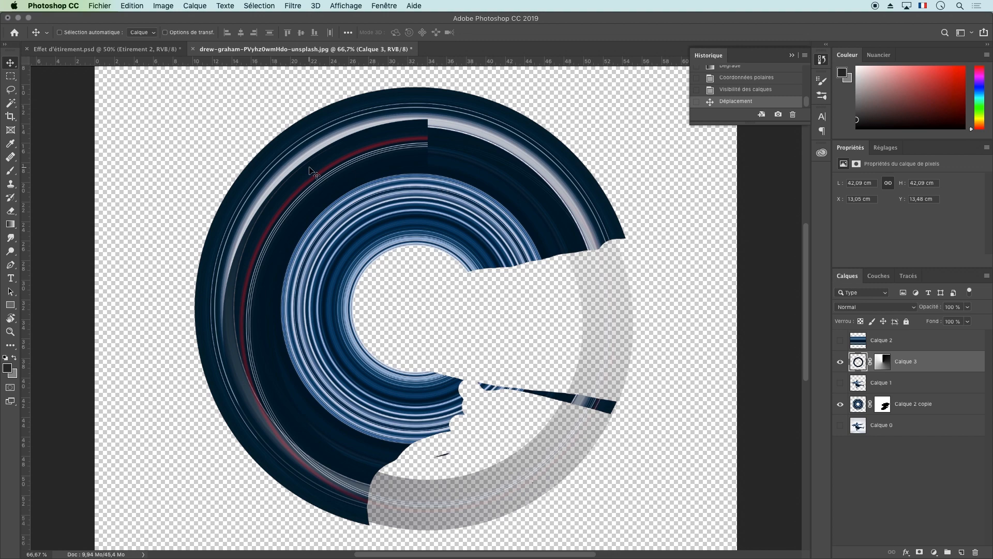
pyautogui.press('super')
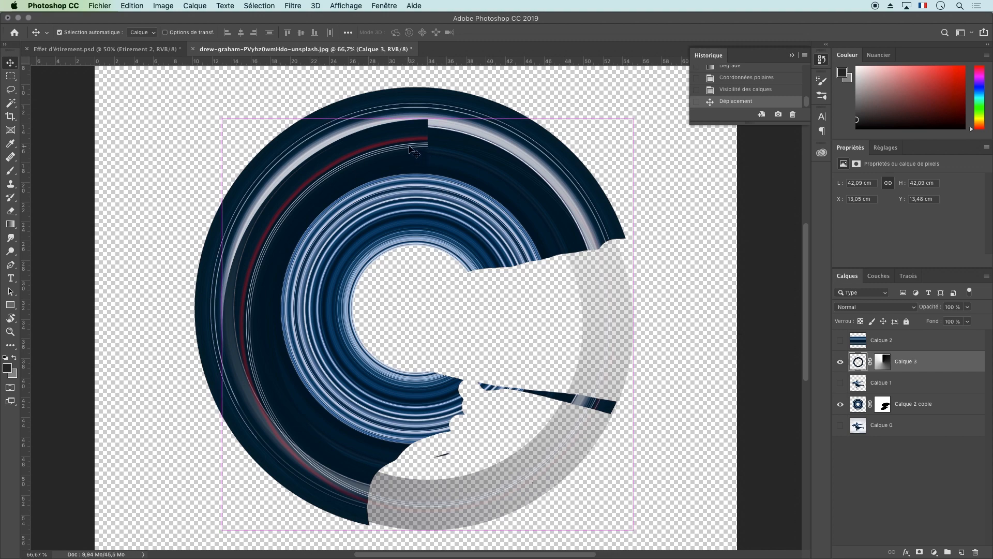
pyautogui.press('super+z')
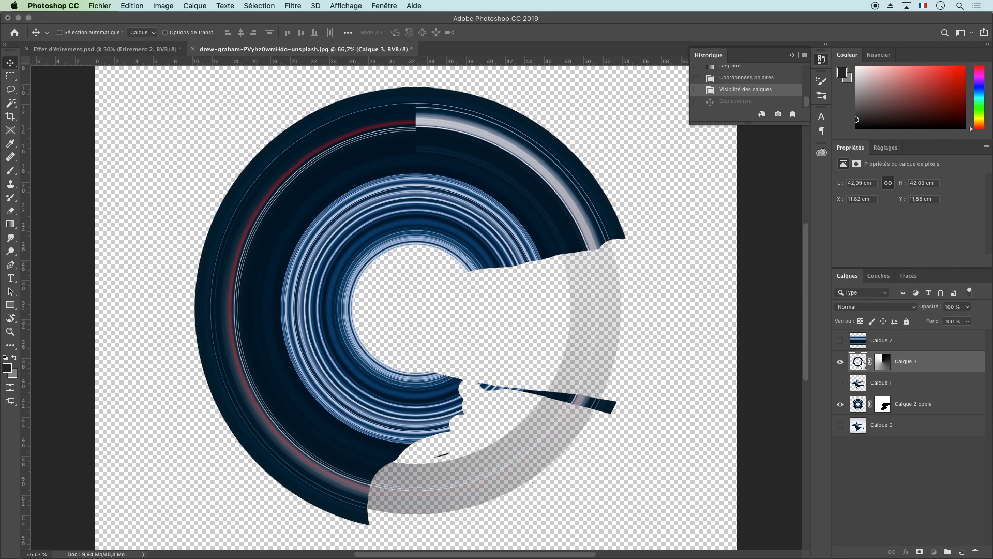
# Colorize the Calque 3 ring a dark burgundy with a Hue/Saturation adjustment
pyautogui.click(174, 5)
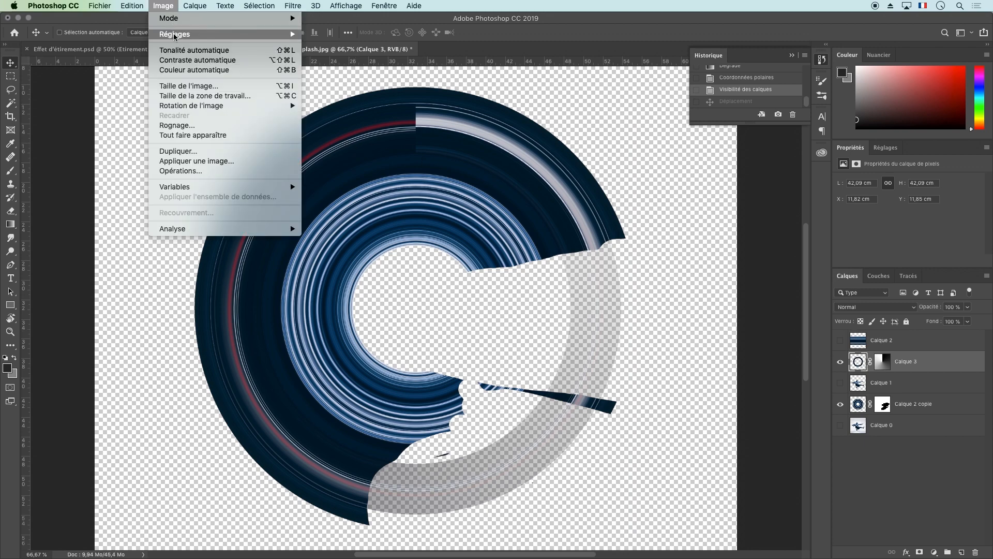
pyautogui.moveTo(174, 34)
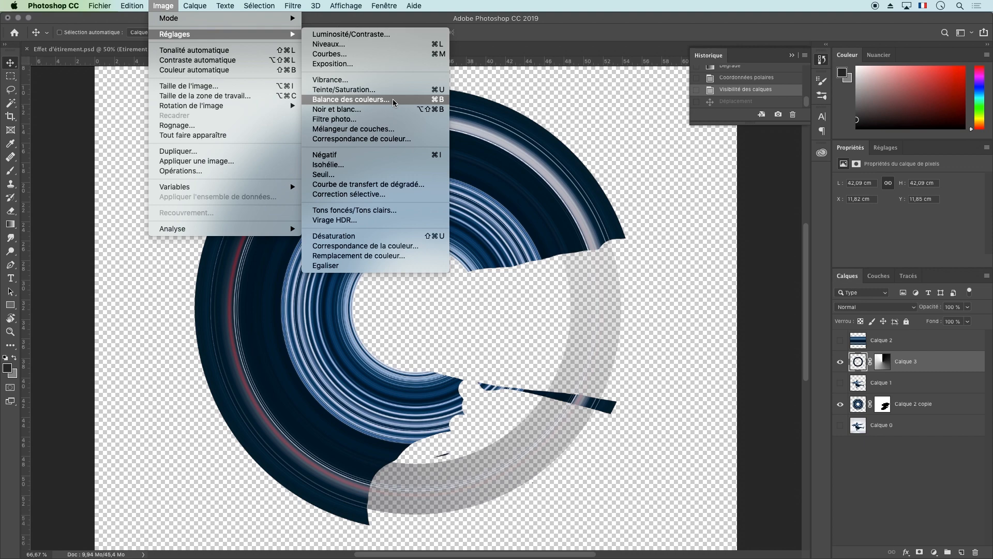
pyautogui.click(352, 90)
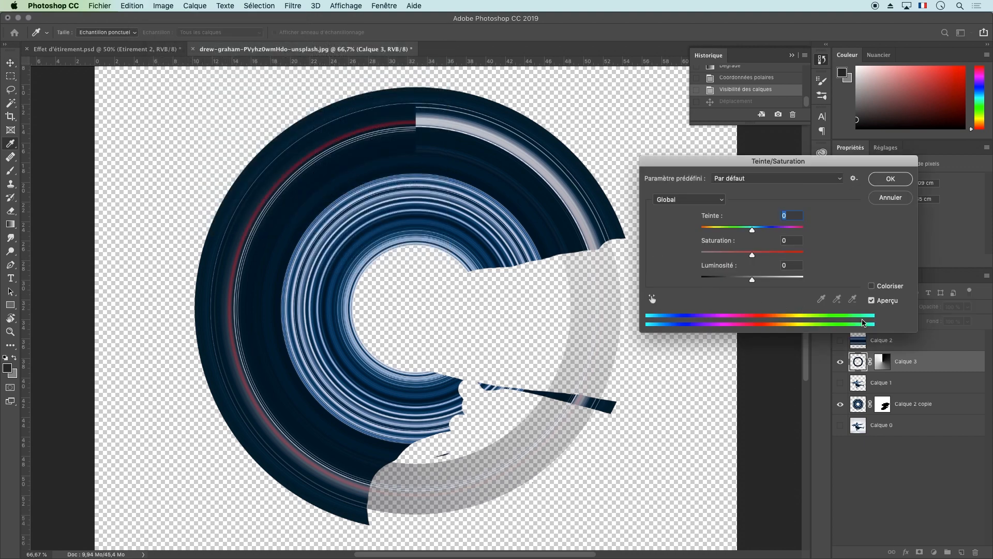
pyautogui.click(872, 286)
pyautogui.moveTo(702, 231); pyautogui.dragTo(767, 280)
pyautogui.moveTo(757, 280); pyautogui.dragTo(753, 280)
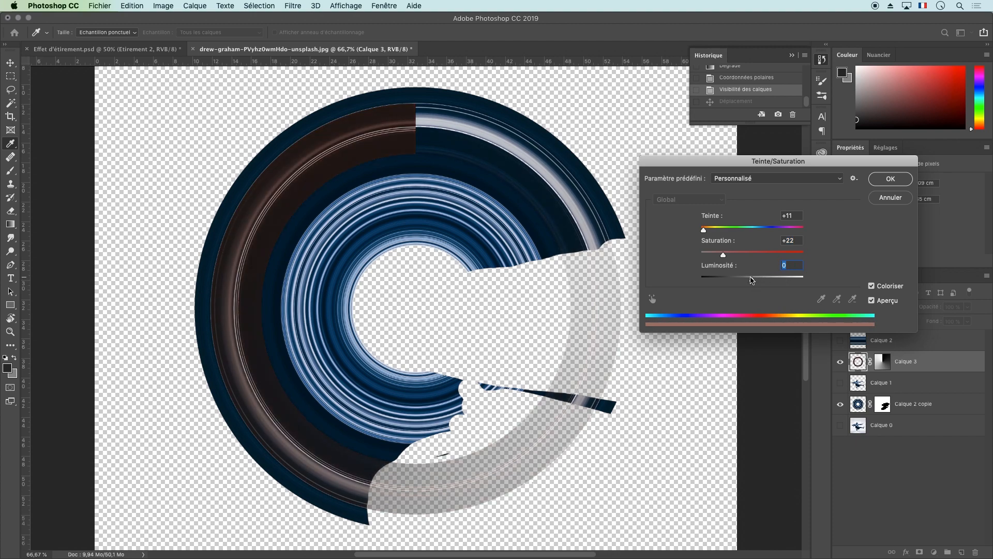
pyautogui.moveTo(704, 230); pyautogui.dragTo(814, 239)
pyautogui.click(735, 253)
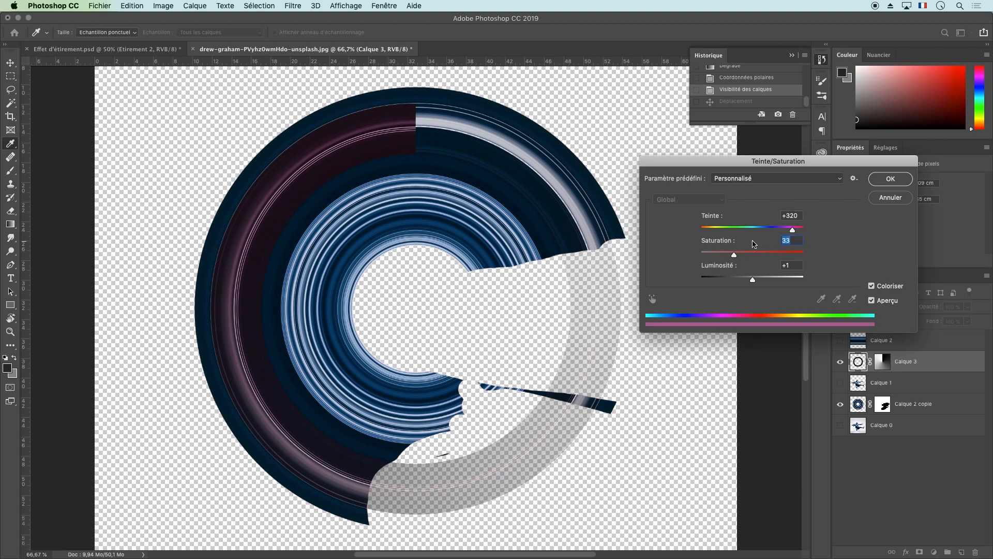
pyautogui.click(892, 180)
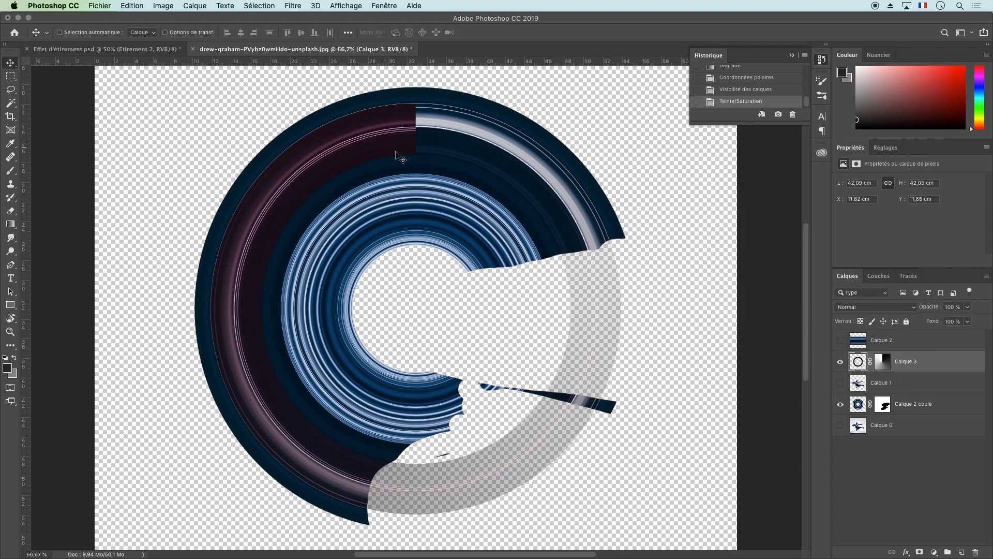
# Show Calque 1 and rotate the Calque 3 ring clockwise until its opaque end reaches the dancer's outstretched arm
pyautogui.click(840, 383)
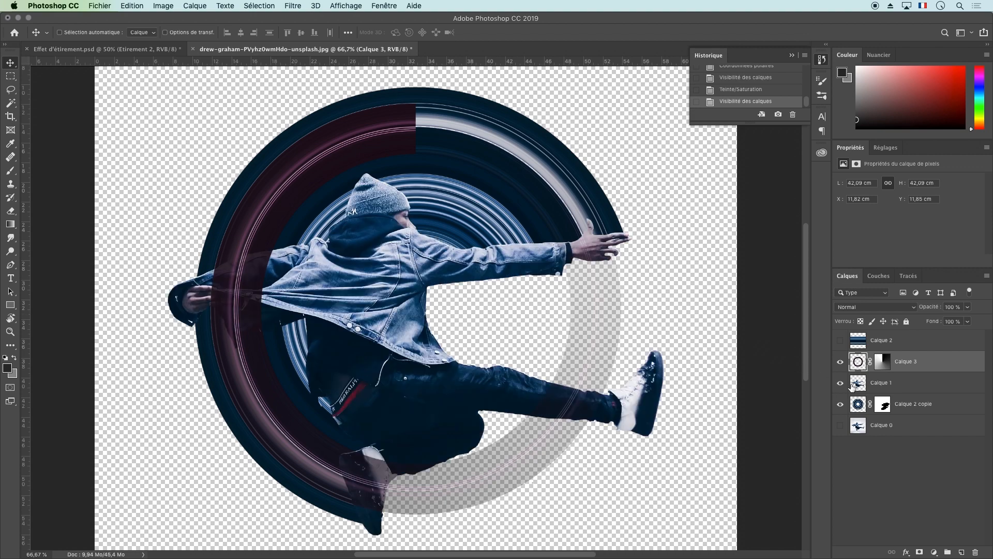
pyautogui.click(886, 384)
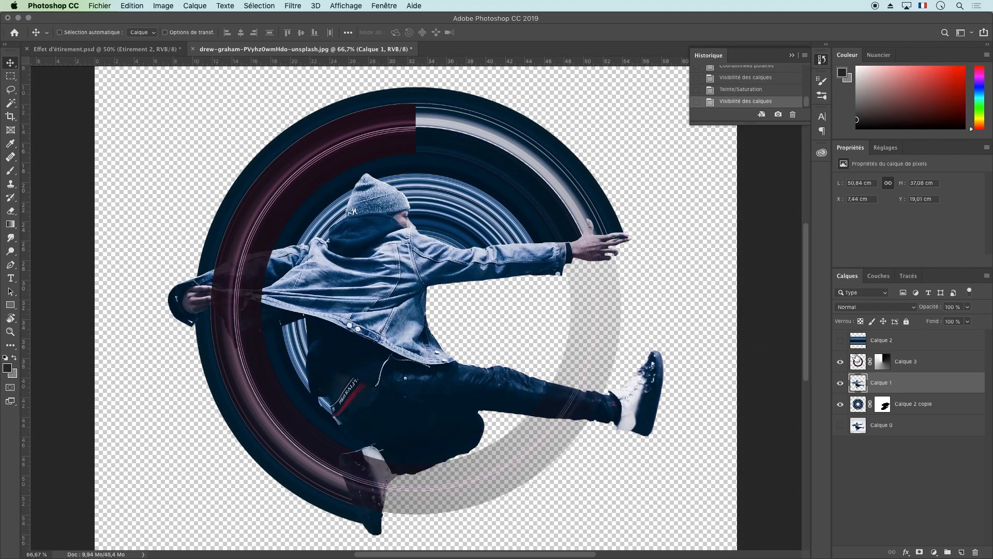
pyautogui.click(856, 358)
pyautogui.press('super+t')
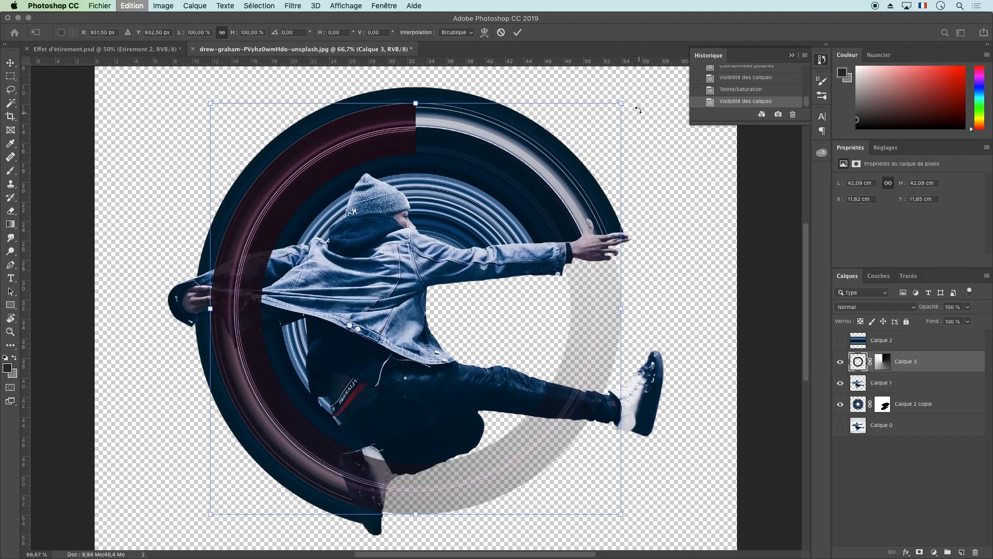
pyautogui.moveTo(639, 110); pyautogui.dragTo(656, 424)
# Place Calque 3 beneath Calque 1 and shrink its ring around the center to about 83% width and 89% height
pyautogui.moveTo(858, 362); pyautogui.dragTo(862, 398)
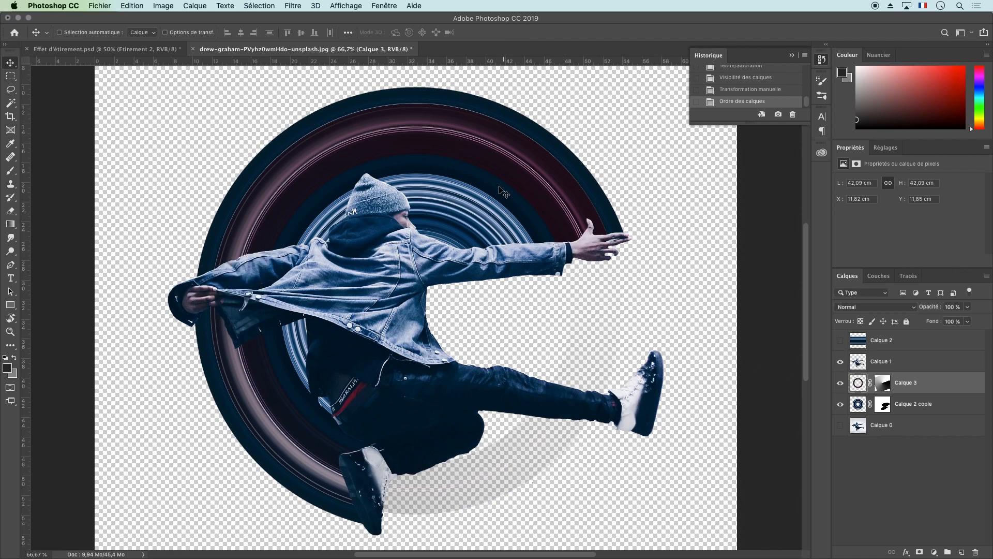
pyautogui.press('super+t')
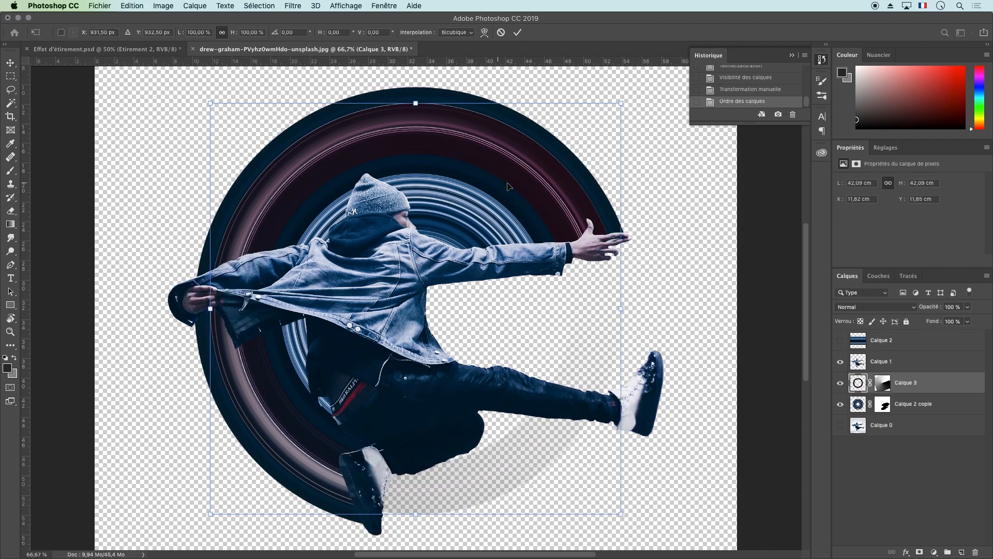
pyautogui.moveTo(621, 104); pyautogui.dragTo(552, 147)
pyautogui.moveTo(495, 214); pyautogui.dragTo(520, 197)
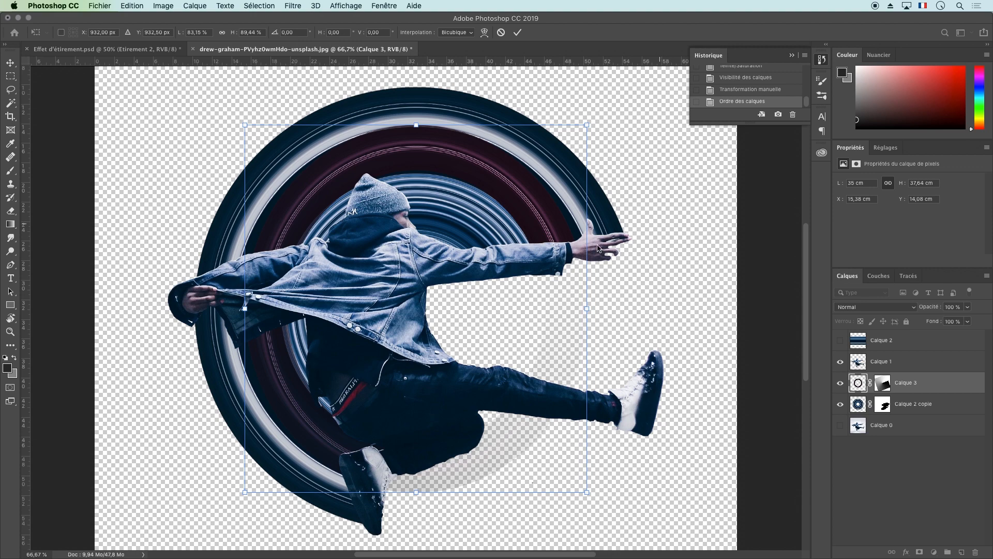
pyautogui.click(10, 76)
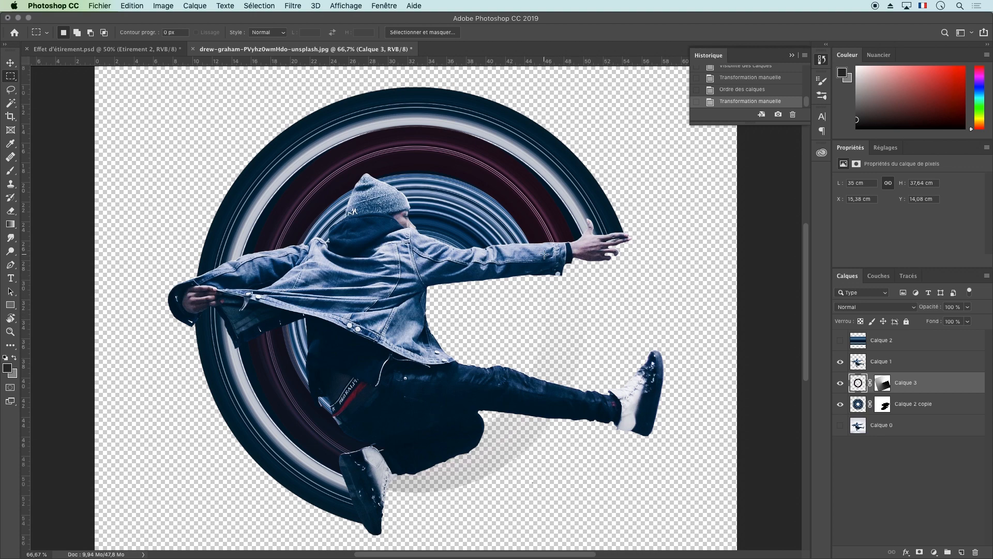
# Rotate the Calque 3 ring about 9.35° clockwise so its opaque end extends just below the dancer's arm
pyautogui.press('super+t')
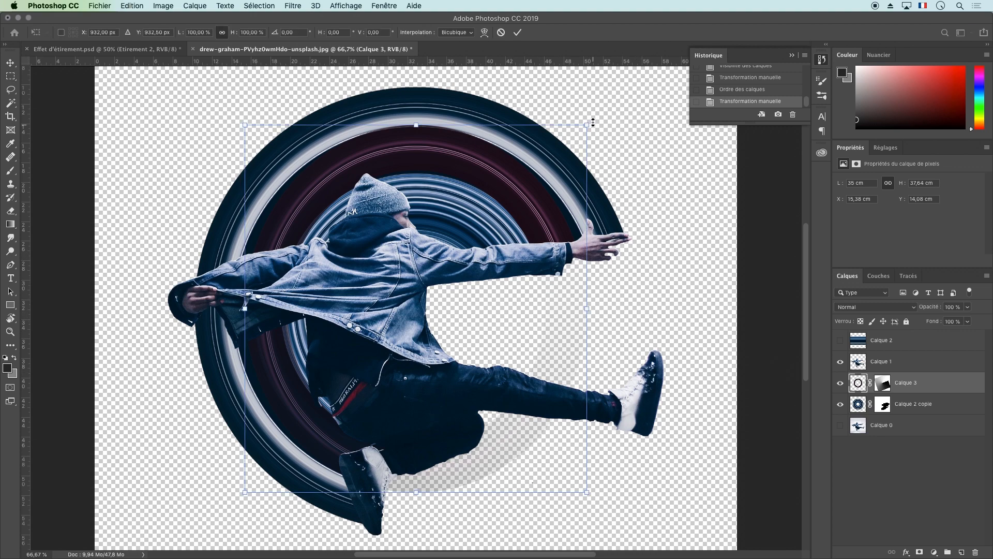
pyautogui.moveTo(599, 121); pyautogui.dragTo(628, 155)
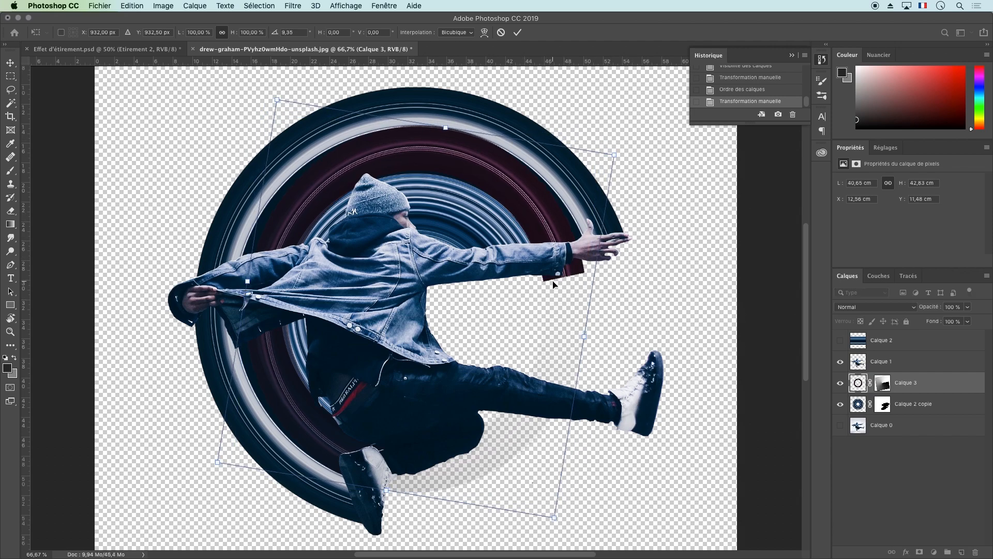
pyautogui.press('Return')
pyautogui.press('m')
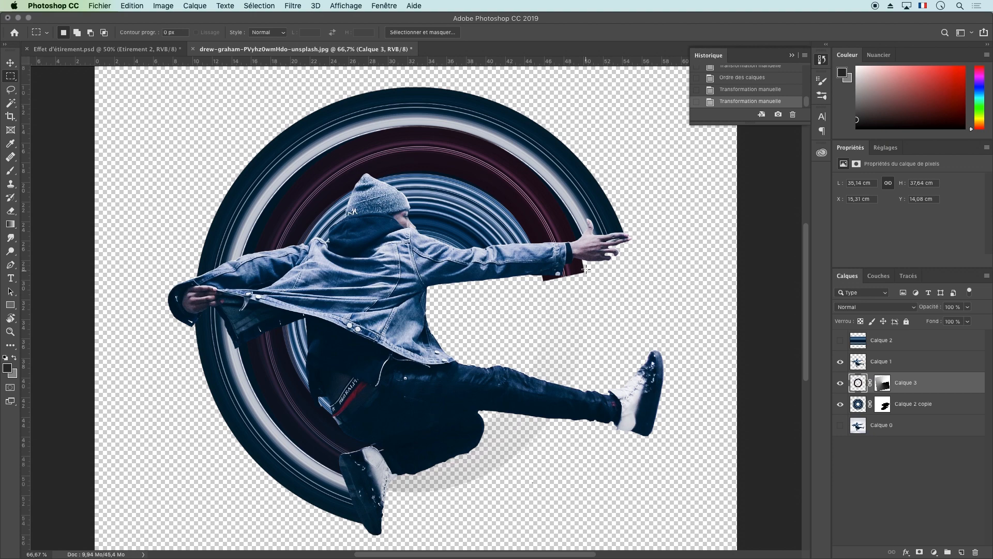
# Undo the last rotation of the Calque 3 ring and apply the automatic color correction to that layer
pyautogui.press('super+z')
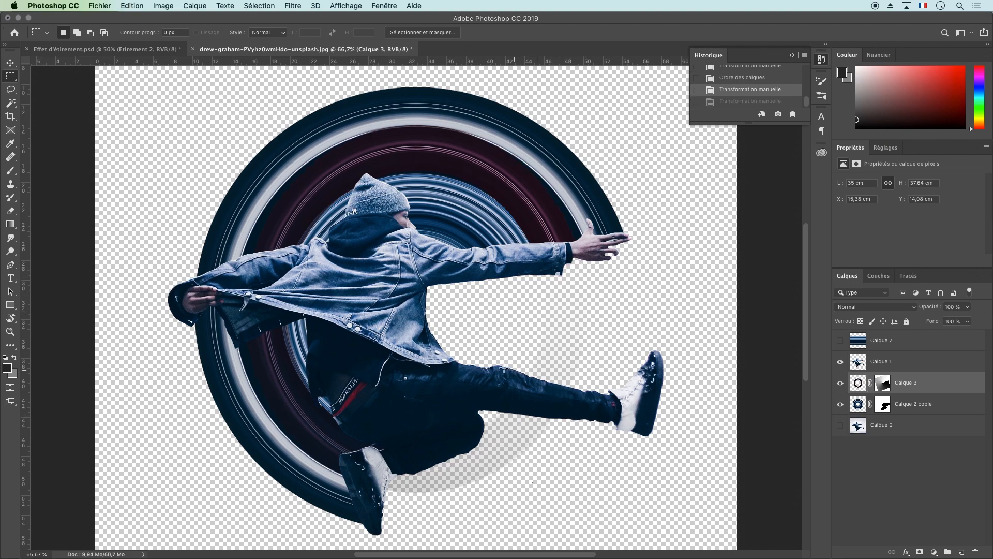
pyautogui.click(178, 5)
pyautogui.click(185, 75)
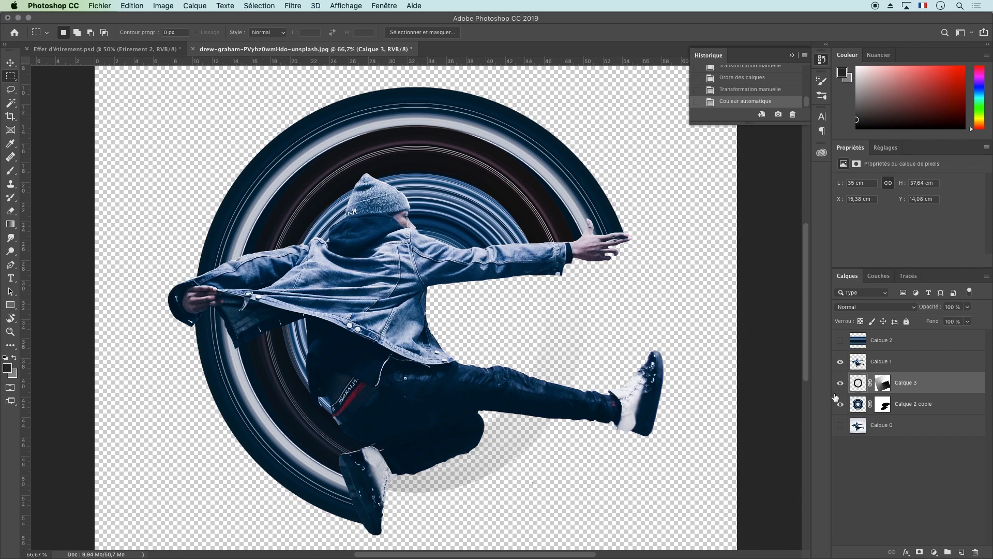
# Apply the automatic color correction to Calque 2 copie and to Calque 1
pyautogui.click(854, 403)
pyautogui.click(170, 5)
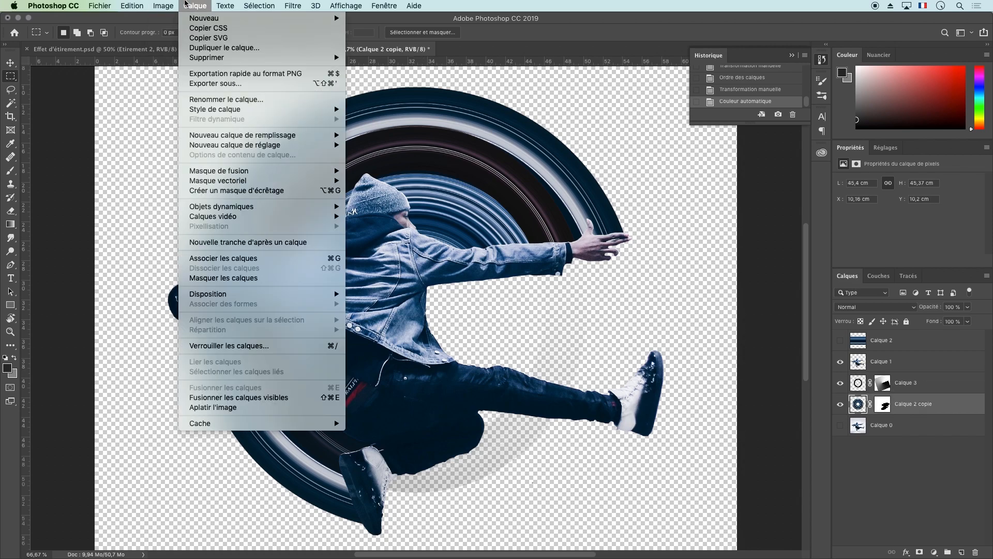
pyautogui.click(204, 71)
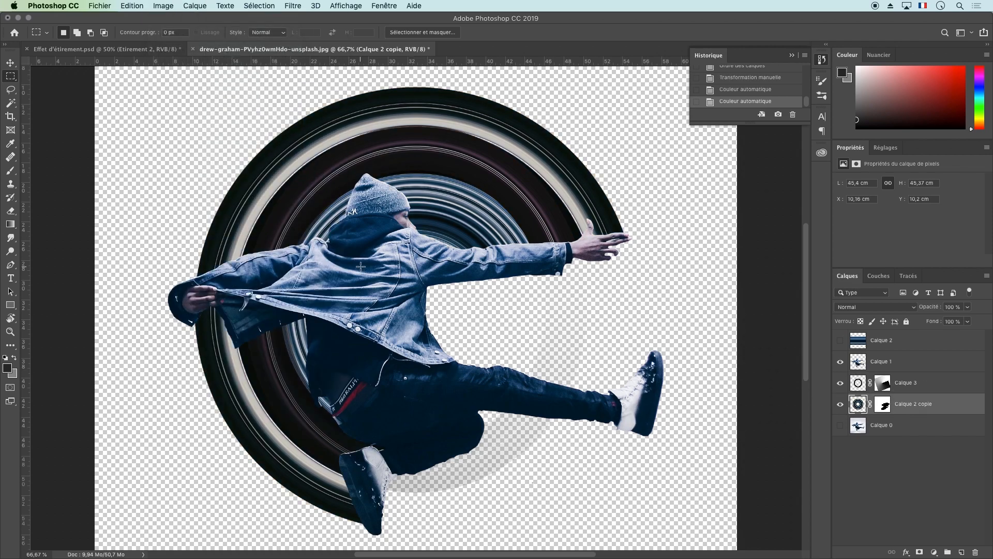
pyautogui.click(860, 363)
pyautogui.click(196, 5)
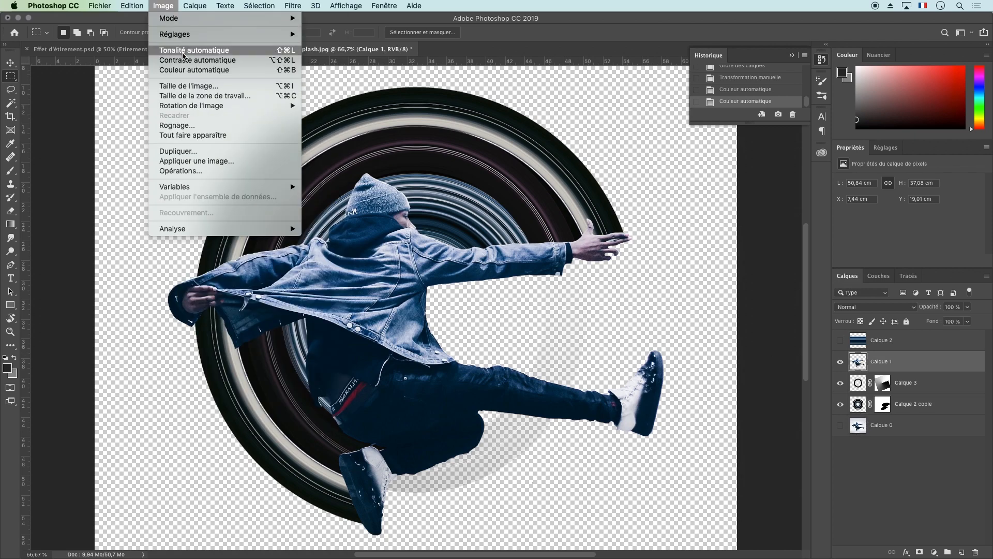
pyautogui.click(207, 70)
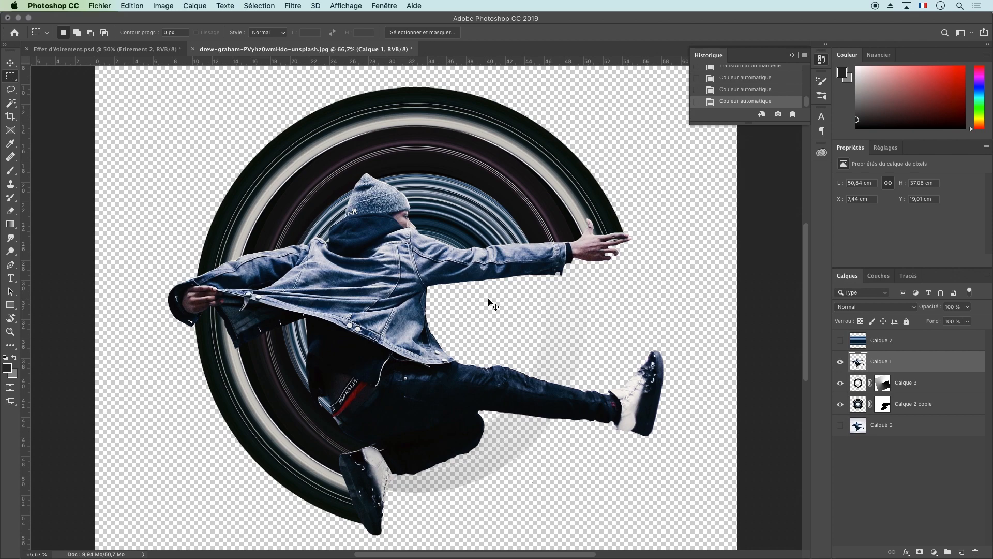
# Try inverting the colors of the Calque 3 ring with the Négatif adjustment
pyautogui.press('super+minus')
pyautogui.press('super+minus')
pyautogui.click(858, 384)
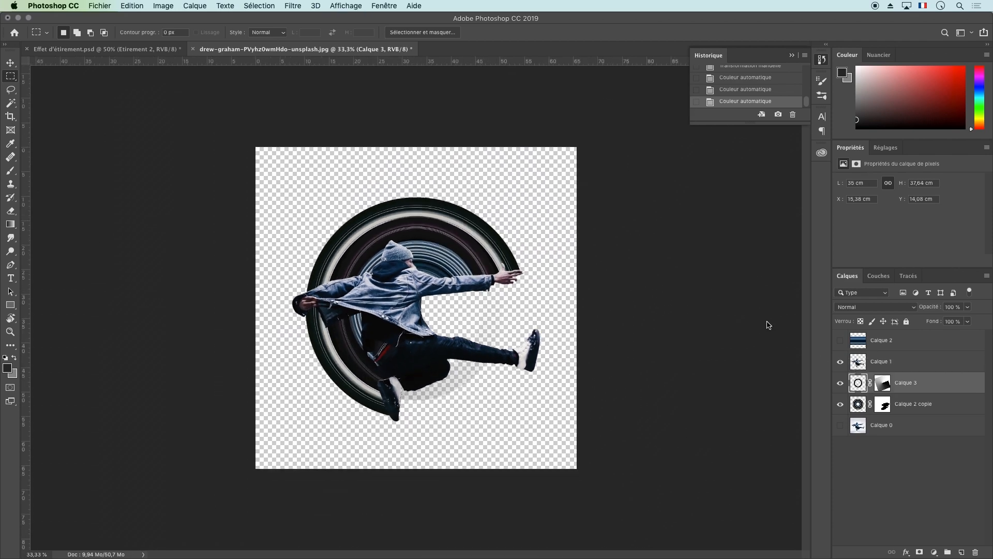
pyautogui.click(161, 5)
pyautogui.moveTo(175, 34)
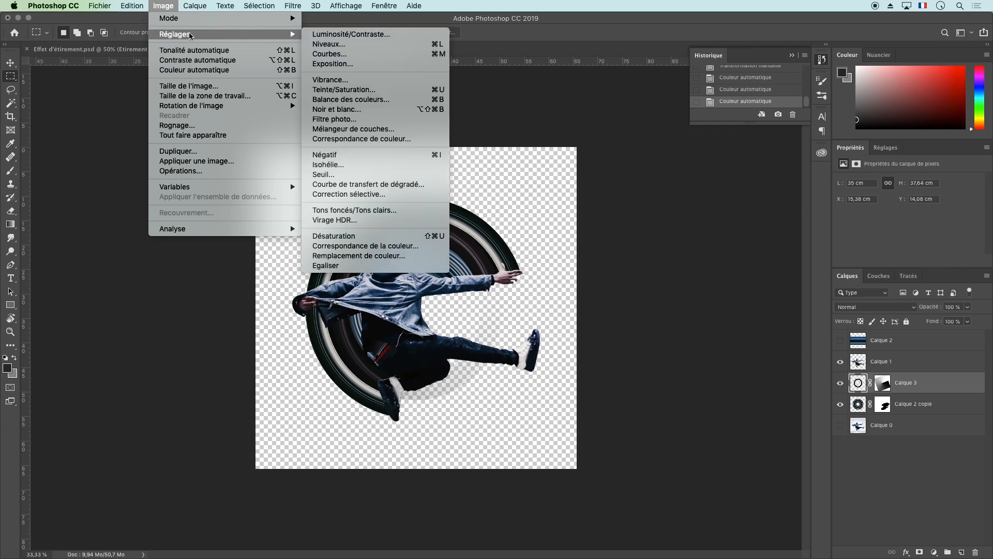
pyautogui.click(409, 158)
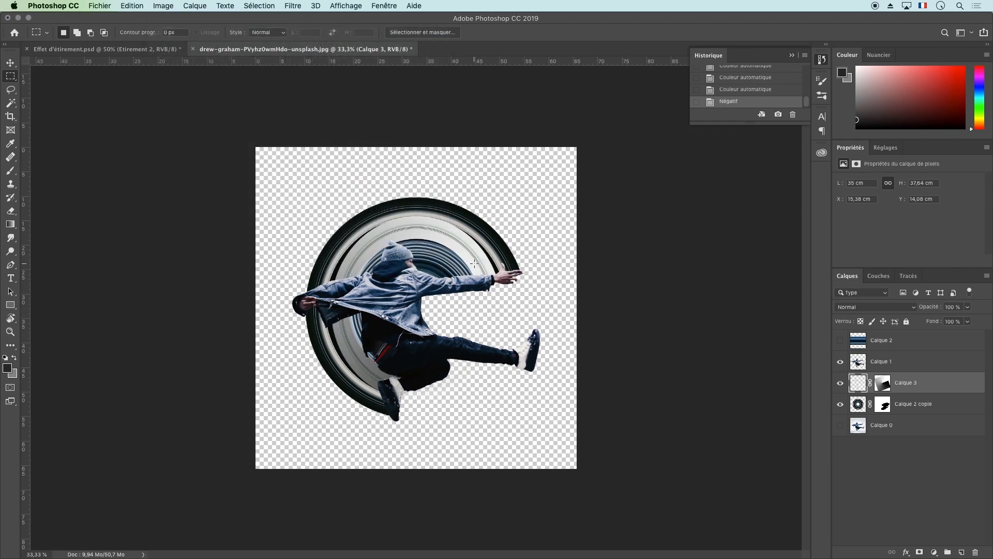
# Undo the color inversion, the automatic color corrections and the earlier resize of the Calque 3 ring
pyautogui.press('super+z')
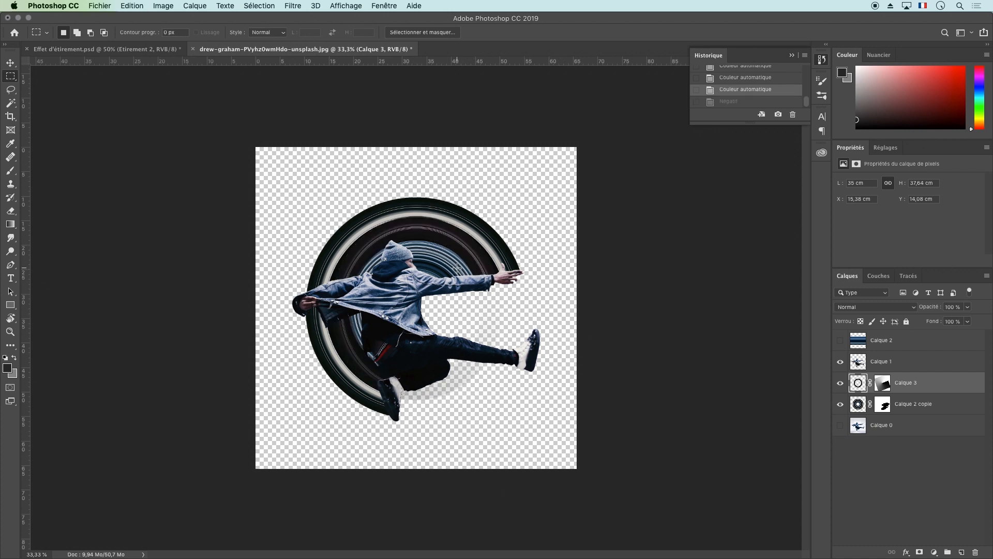
pyautogui.press('super+z')
pyautogui.press('super+z')
pyautogui.press('super+z')
pyautogui.press('super+z')
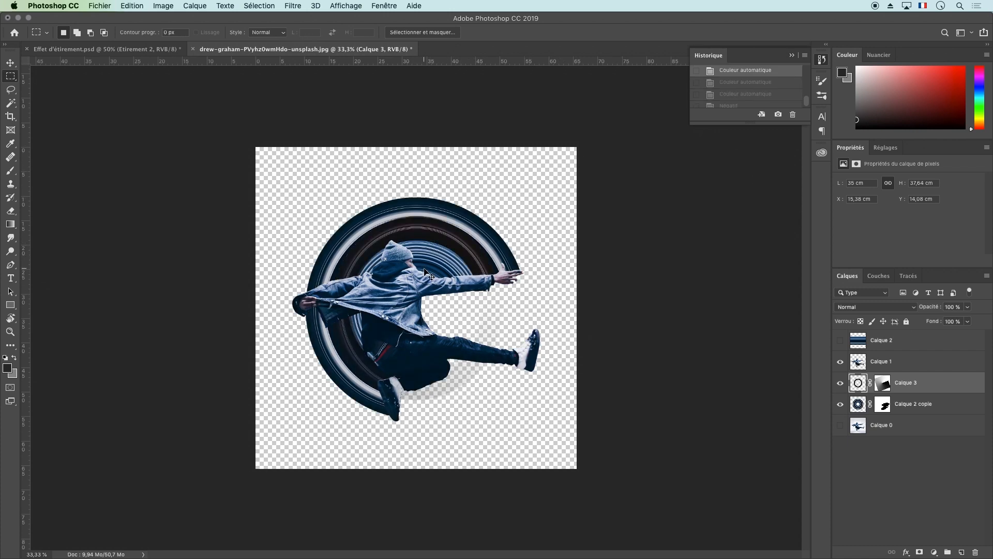
# Scale the Calque 3 ring proportionally around its center to 80.76% in width and height
pyautogui.press('super+t')
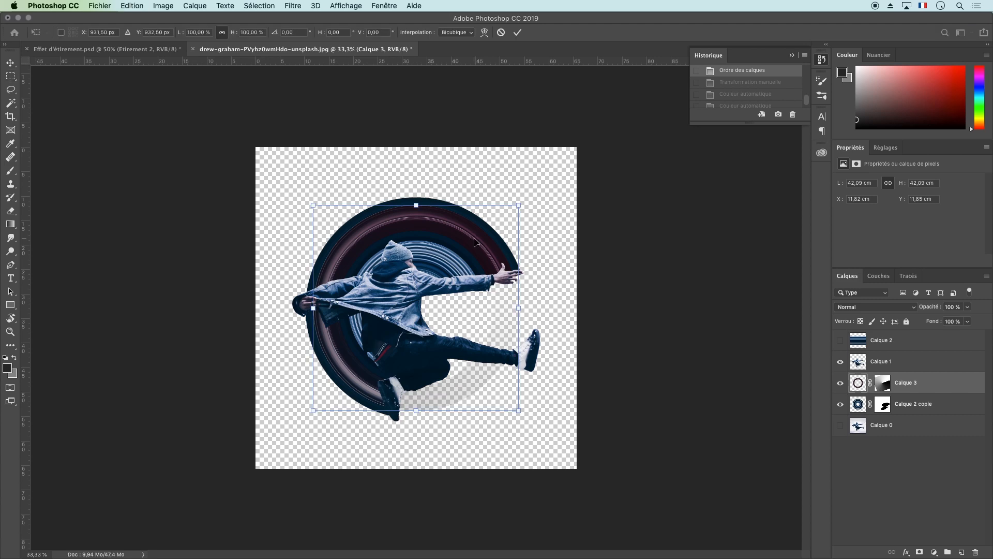
pyautogui.moveTo(518, 204); pyautogui.dragTo(491, 232)
pyautogui.moveTo(402, 233); pyautogui.dragTo(436, 241)
pyautogui.moveTo(528, 208); pyautogui.dragTo(504, 224)
pyautogui.moveTo(456, 262); pyautogui.dragTo(462, 249)
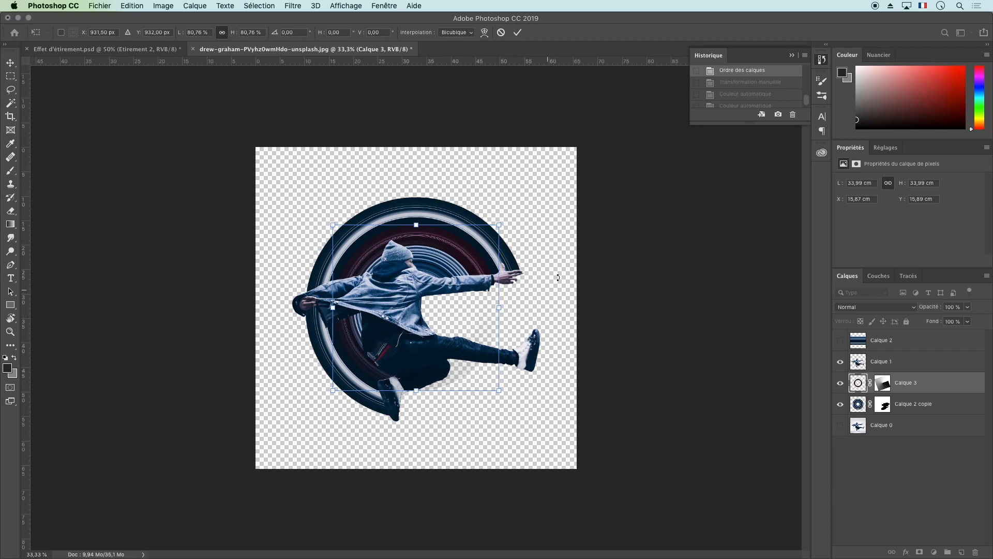
pyautogui.press('Return')
pyautogui.press('m')
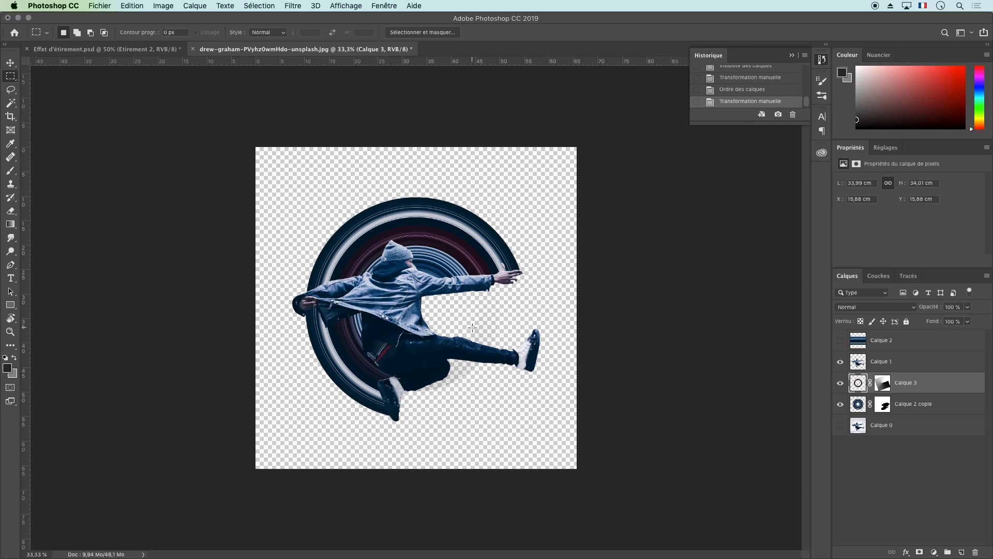
# Invert the colors of the resized Calque 3 ring with the Négatif adjustment
pyautogui.click(163, 5)
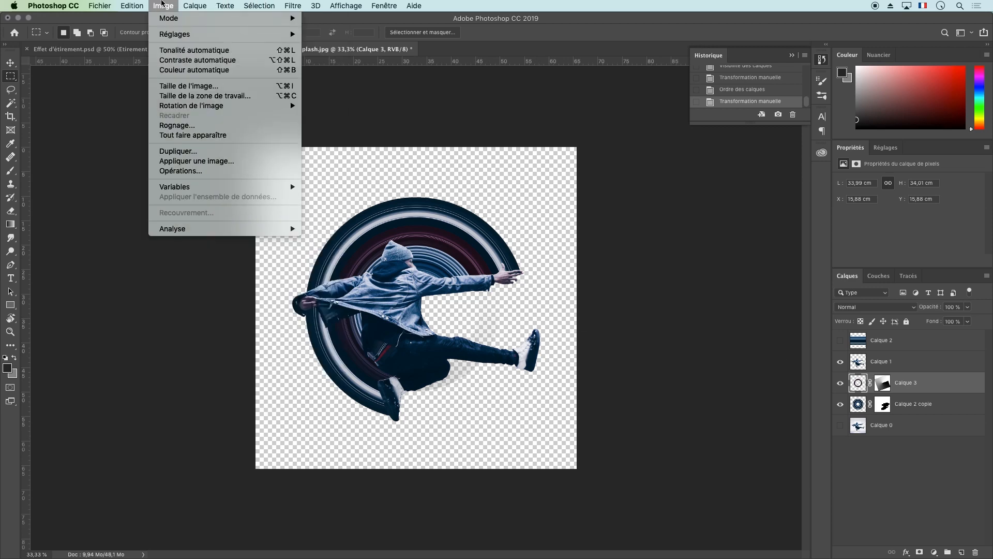
pyautogui.moveTo(176, 33)
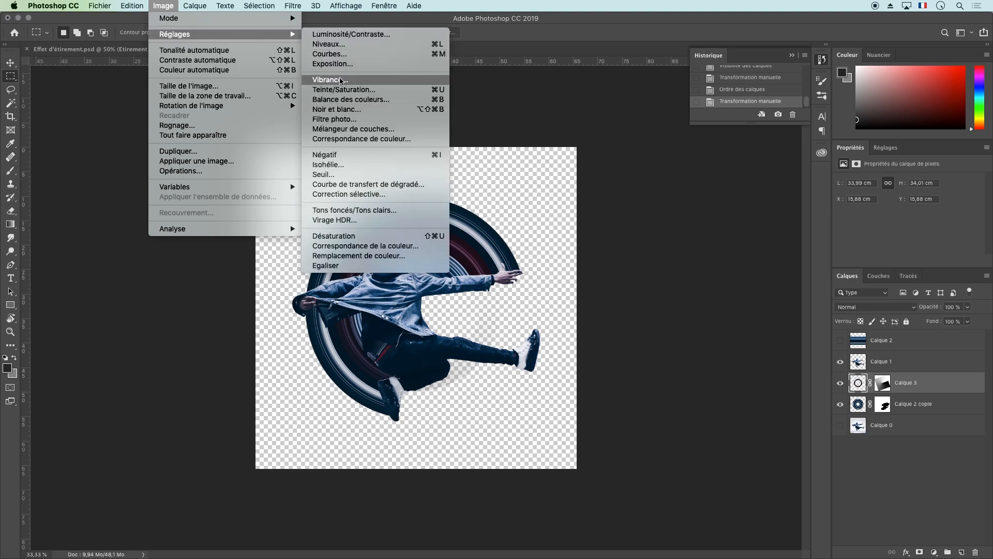
pyautogui.click(380, 155)
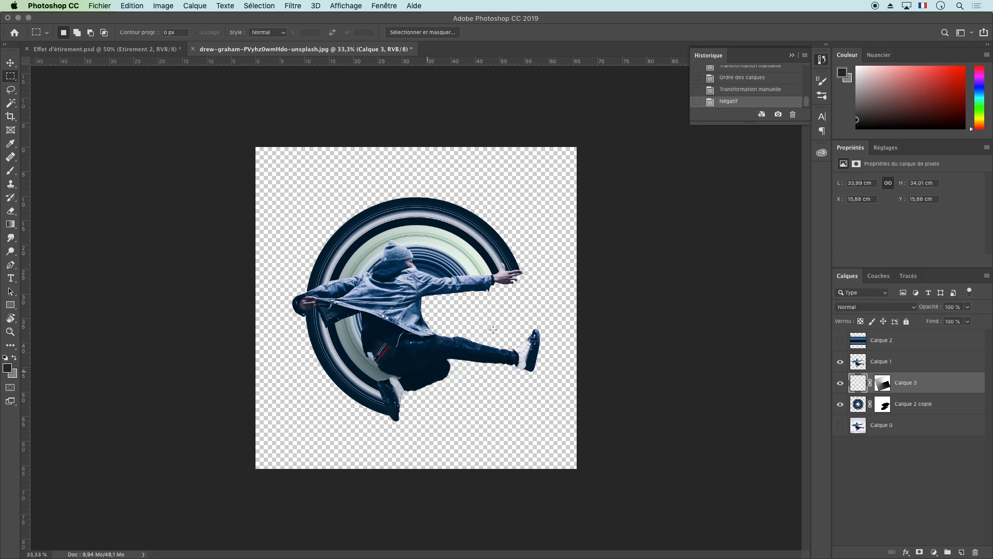
# Colorize the Calque 2 copie ring blue using Hue/Saturation with hue 214, saturation 57 and lightness +15
pyautogui.click(857, 403)
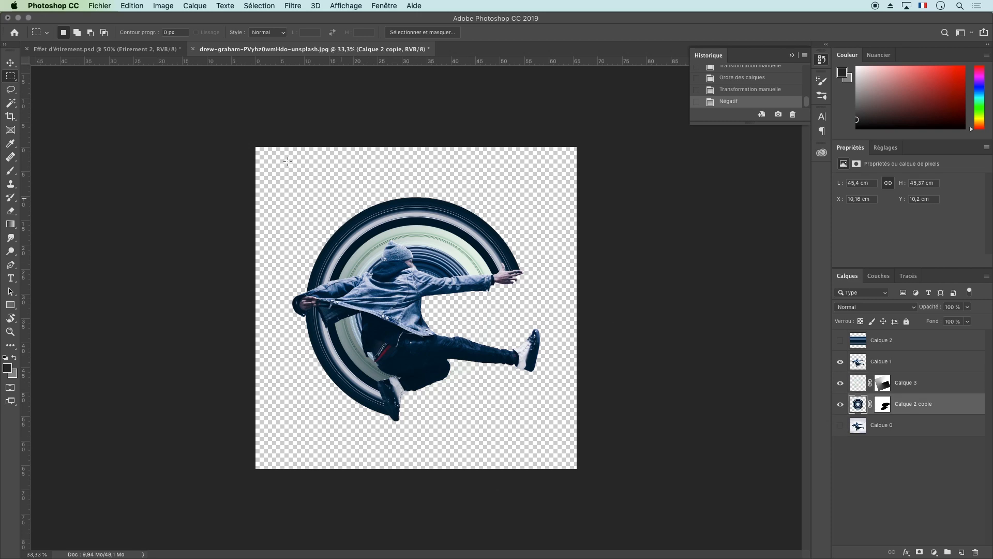
pyautogui.click(160, 6)
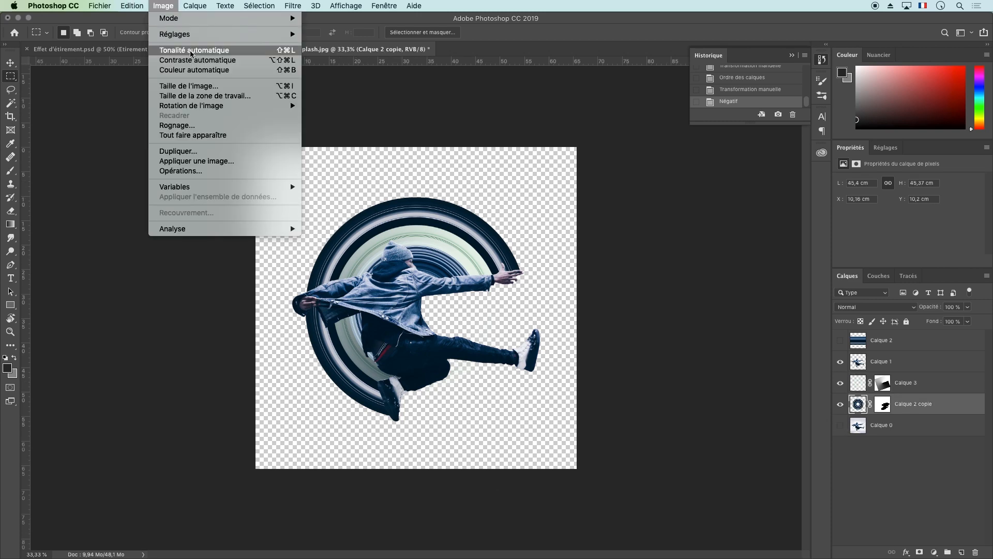
pyautogui.moveTo(241, 36)
pyautogui.click(374, 89)
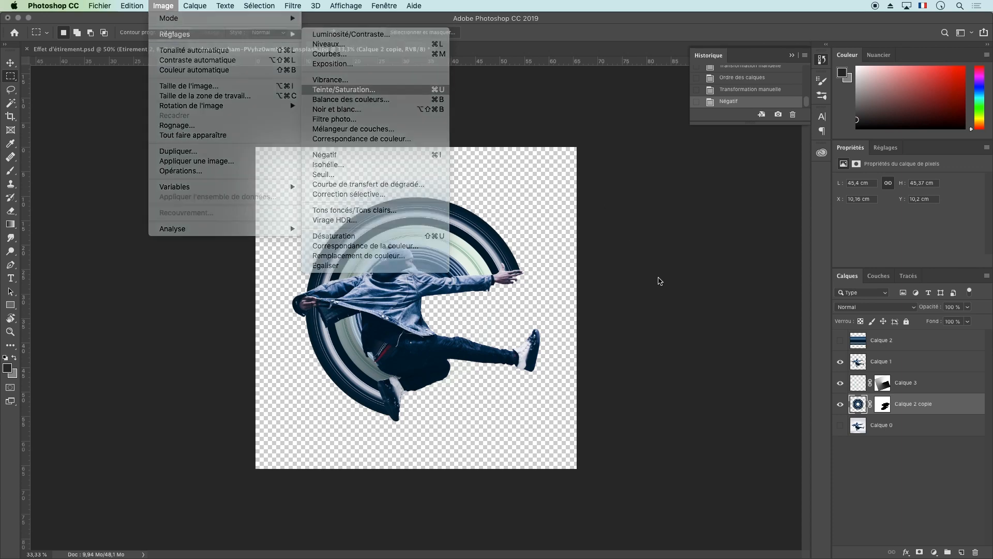
pyautogui.click(884, 288)
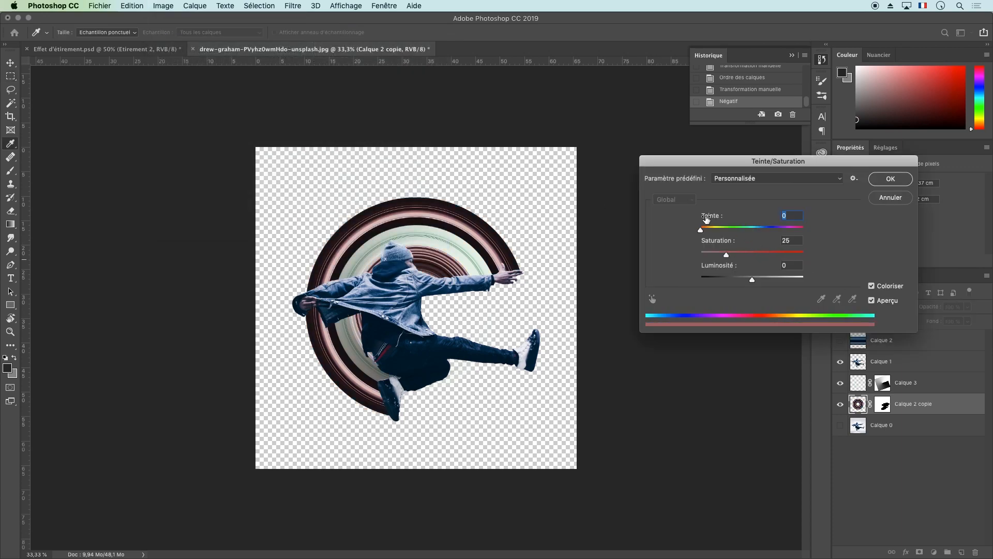
pyautogui.moveTo(704, 229); pyautogui.dragTo(794, 235)
pyautogui.moveTo(737, 256); pyautogui.dragTo(764, 232)
pyautogui.click(757, 228)
pyautogui.moveTo(753, 282)
pyautogui.mouseDown()
pyautogui.moveTo(786, 282)
pyautogui.moveTo(762, 278)
pyautogui.mouseUp()
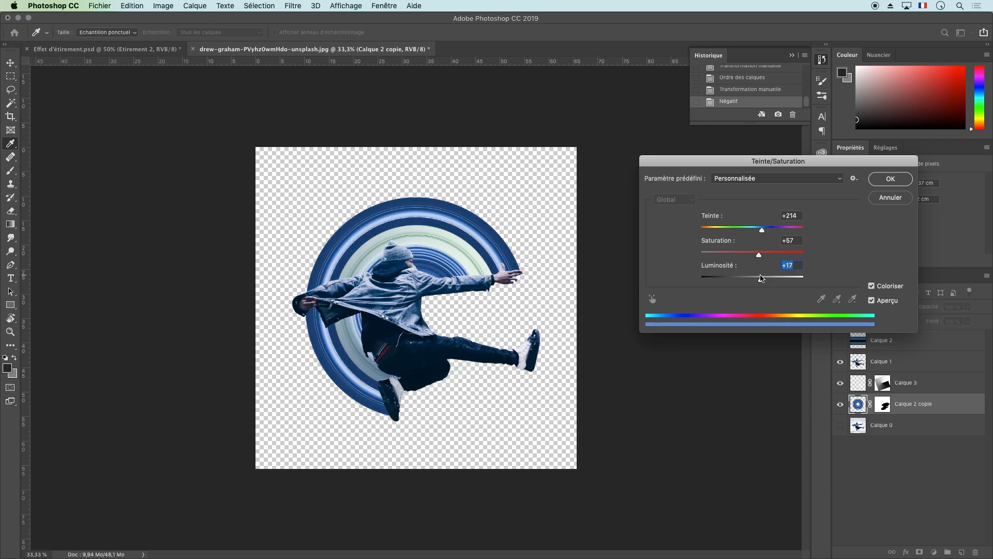
pyautogui.click(883, 183)
# View Effet d'étirement.psd briefly, and back in the working document isolate Calque 2 by hiding Calque 1, Calque 3 and Calque 2 copie
pyautogui.click(896, 344)
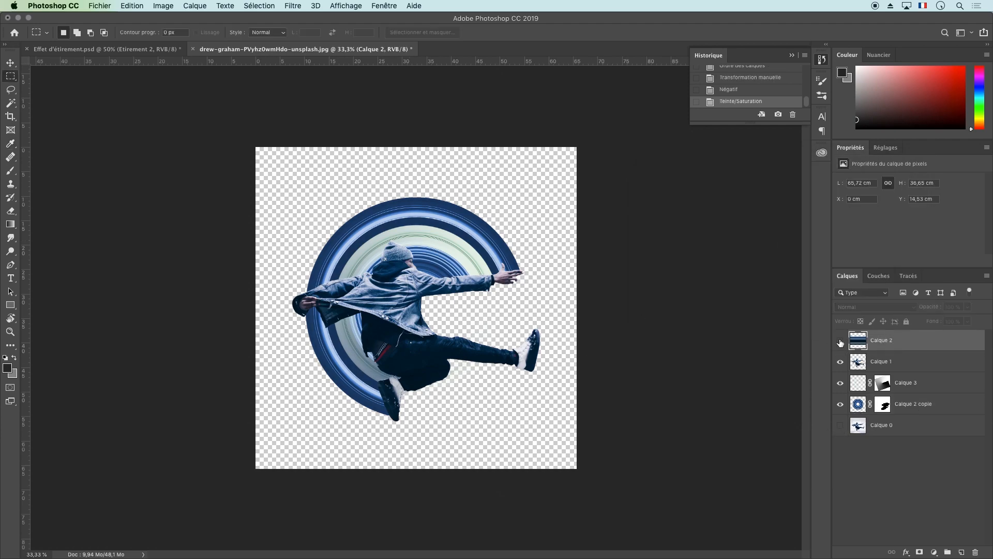
pyautogui.click(142, 49)
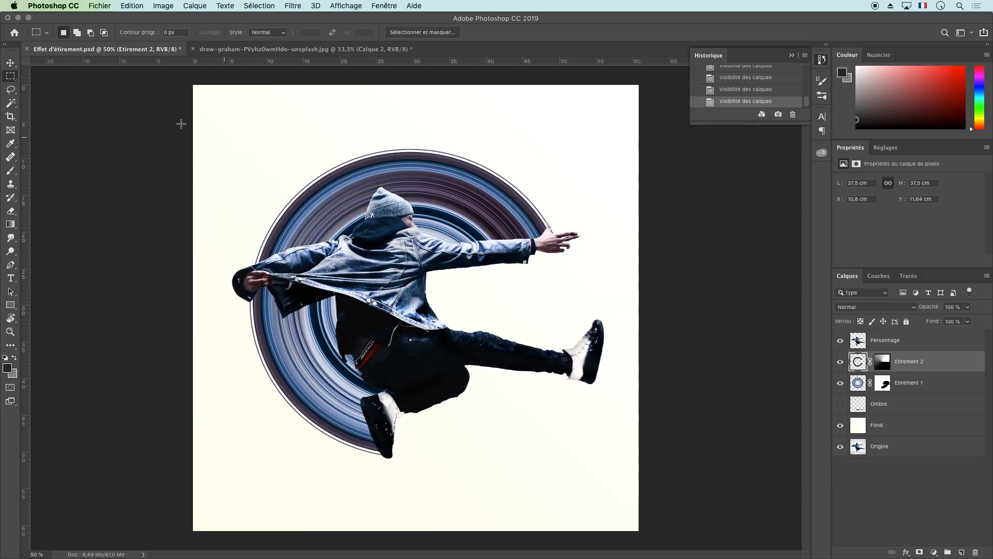
pyautogui.click(289, 52)
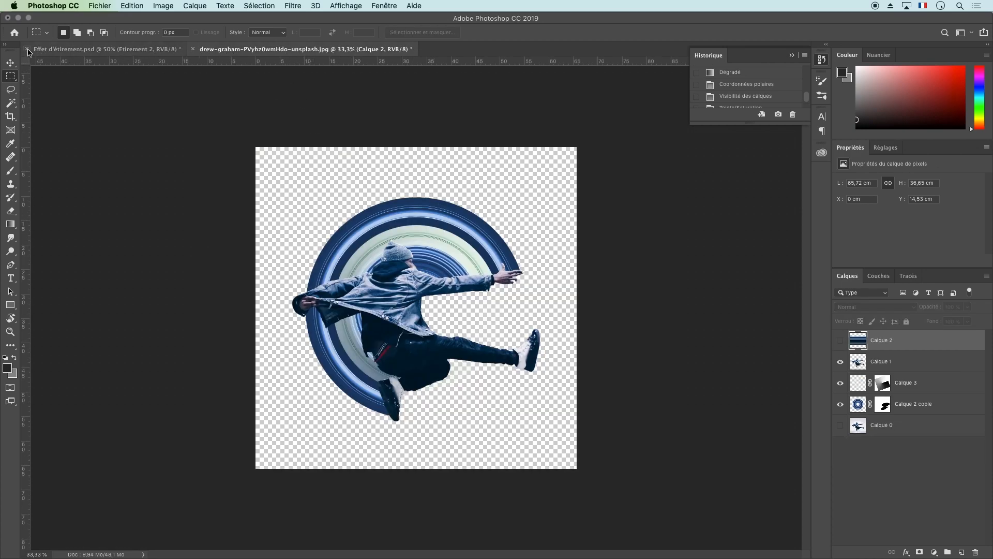
pyautogui.moveTo(840, 362); pyautogui.dragTo(834, 399)
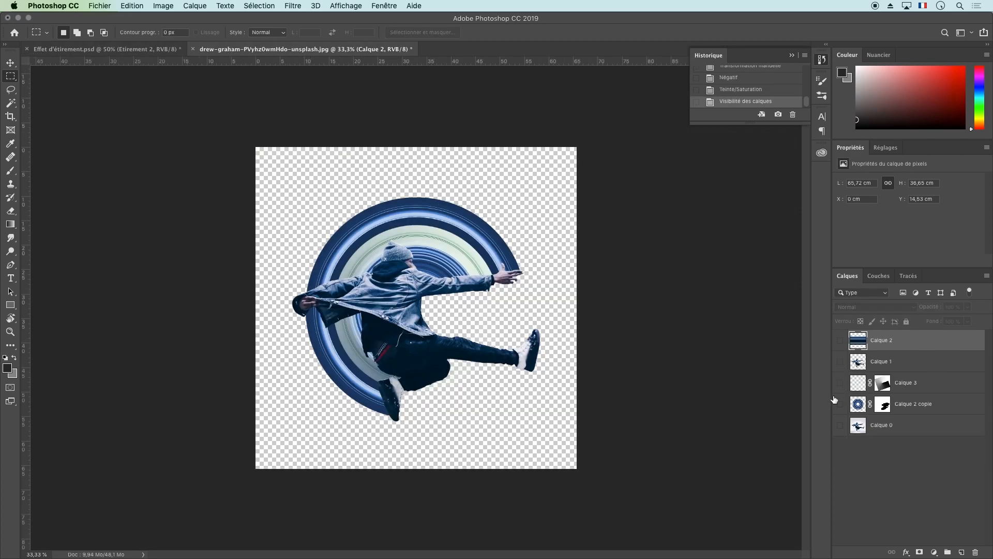
pyautogui.click(840, 340)
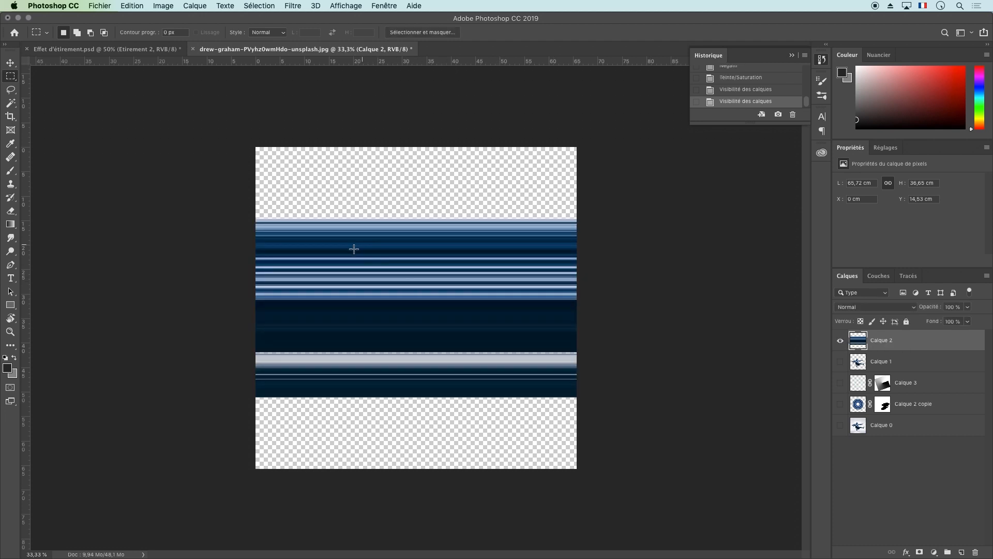
# Try Puppet Warp on the Calque 2 stripes with pins near the four corners and center, pulling the upper-right pin up and inward
pyautogui.click(132, 5)
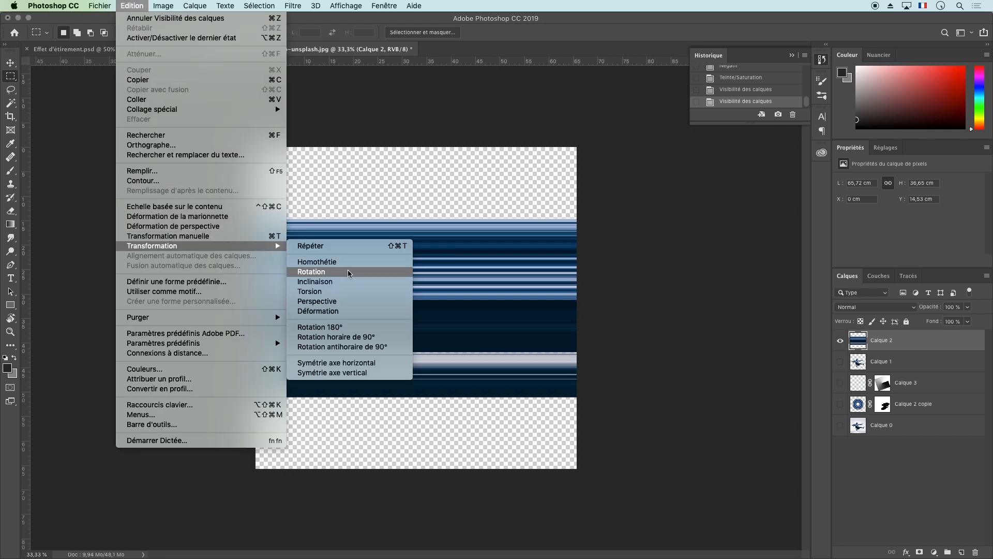
pyautogui.click(230, 217)
pyautogui.click(265, 229)
pyautogui.click(264, 385)
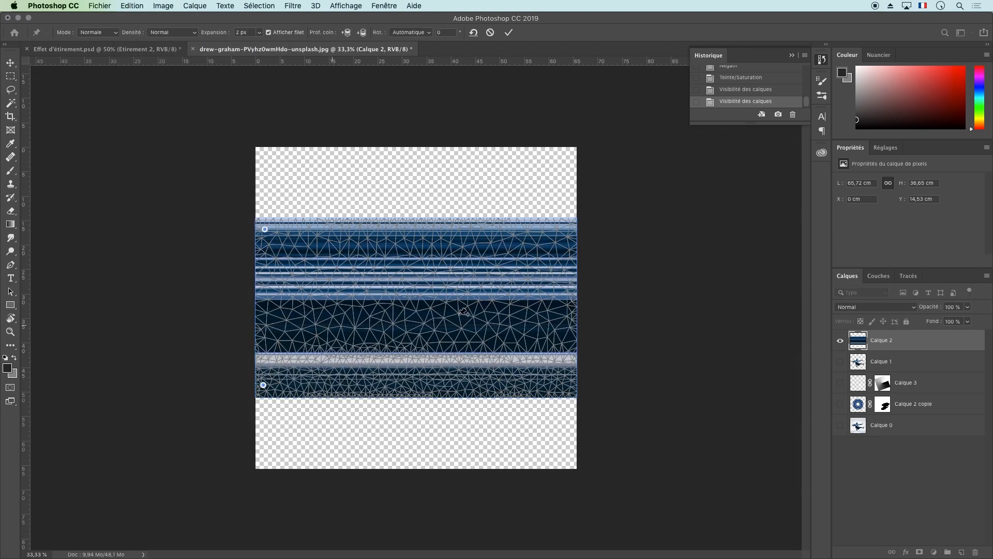
pyautogui.click(566, 228)
pyautogui.click(566, 386)
pyautogui.click(420, 307)
pyautogui.moveTo(566, 230); pyautogui.dragTo(458, 158)
pyautogui.press('super+z')
pyautogui.press('Escape')
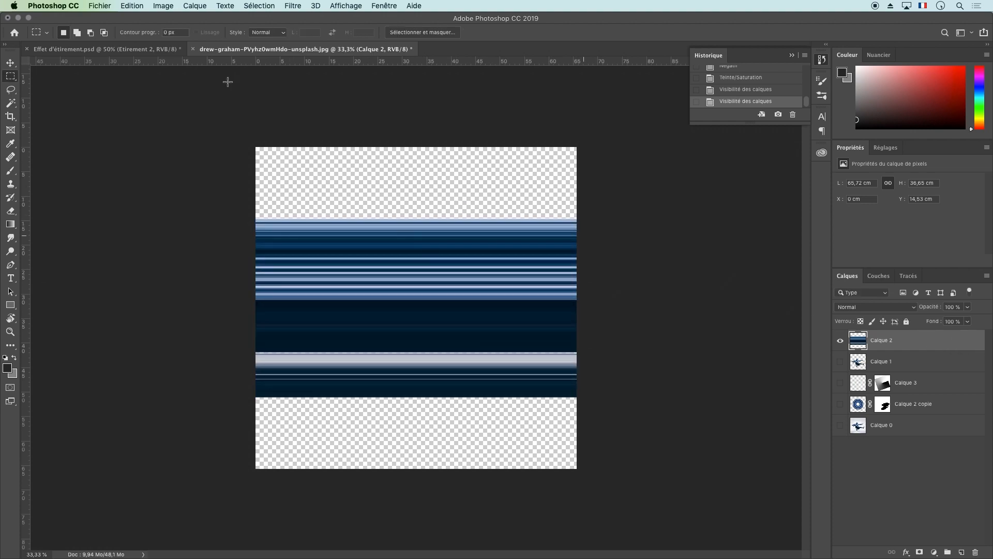
# Try the Warp transformation on Calque 2, folding the right corners of the stripes down and to the left
pyautogui.click(132, 6)
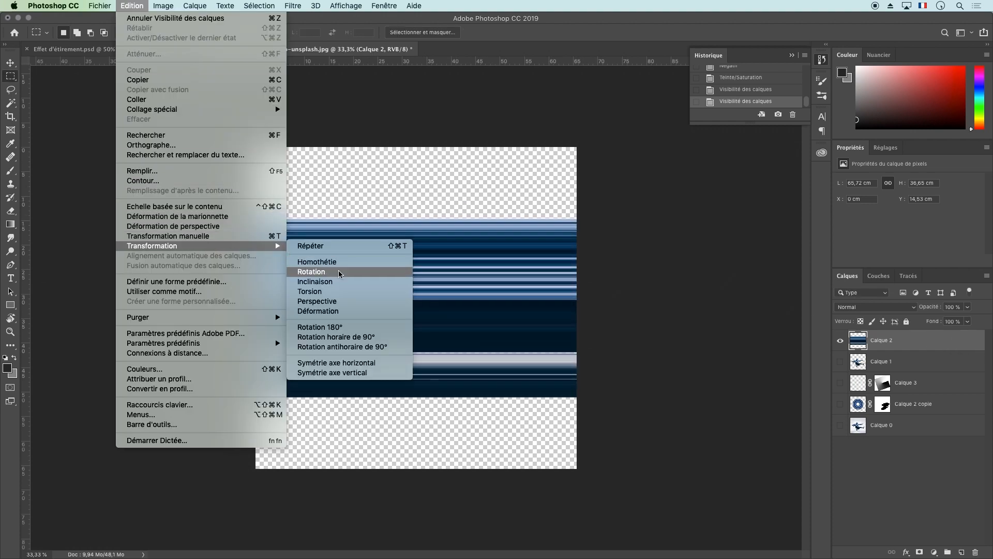
pyautogui.click(352, 311)
pyautogui.moveTo(575, 222); pyautogui.dragTo(397, 432)
pyautogui.moveTo(579, 400); pyautogui.dragTo(415, 437)
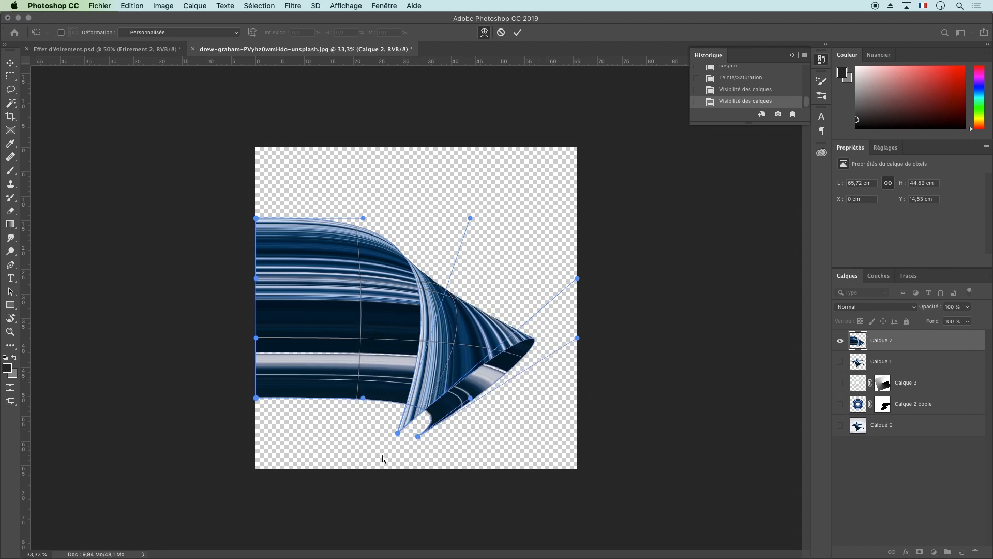
pyautogui.moveTo(398, 433); pyautogui.dragTo(301, 449)
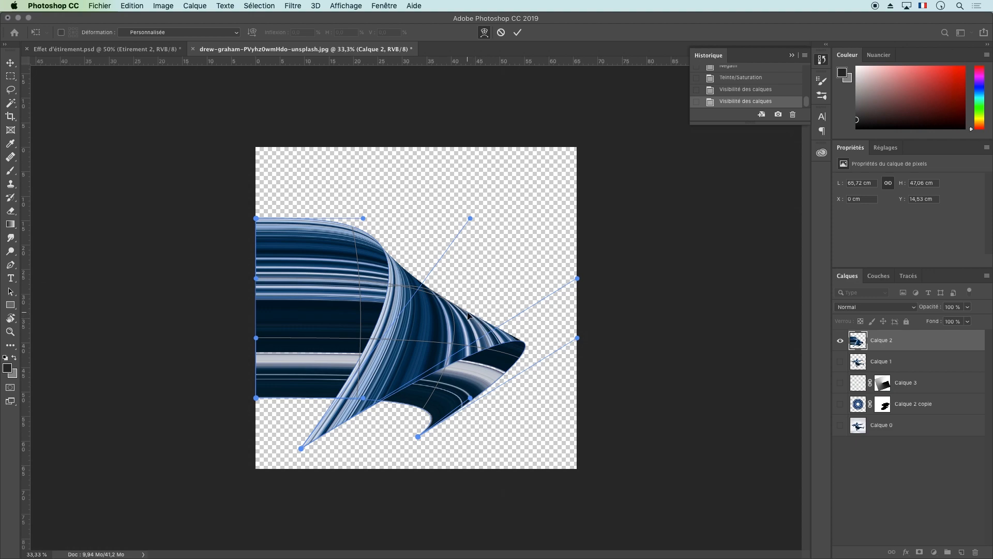
pyautogui.press('Escape')
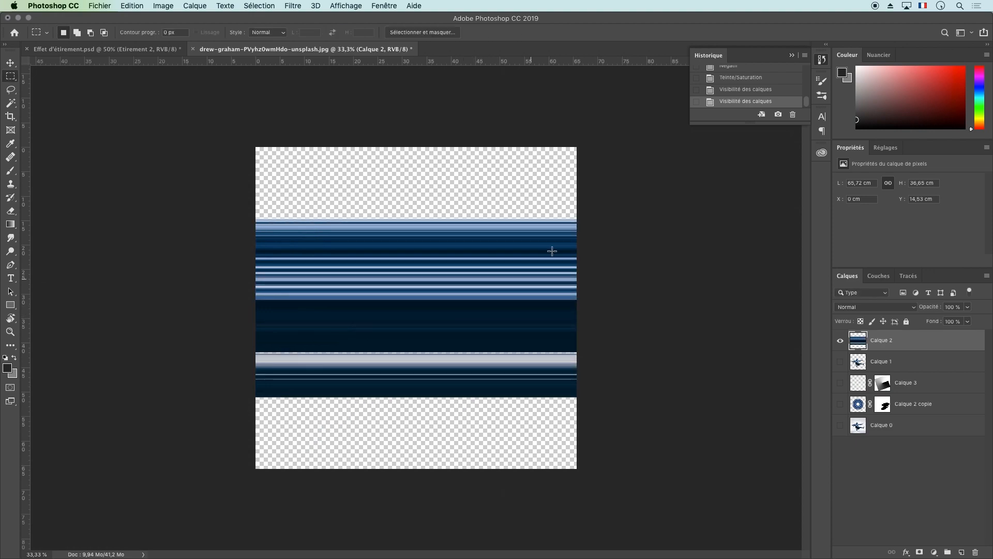
# Hide Calque 2 and switch to the Effet d'étirement.psd document
pyautogui.click(840, 341)
pyautogui.click(124, 49)
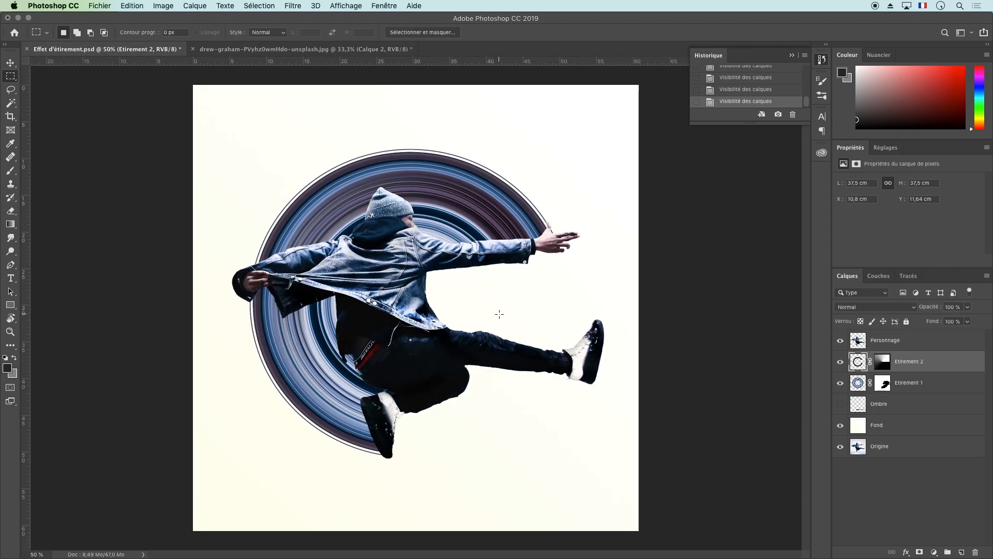
pyautogui.click(293, 6)
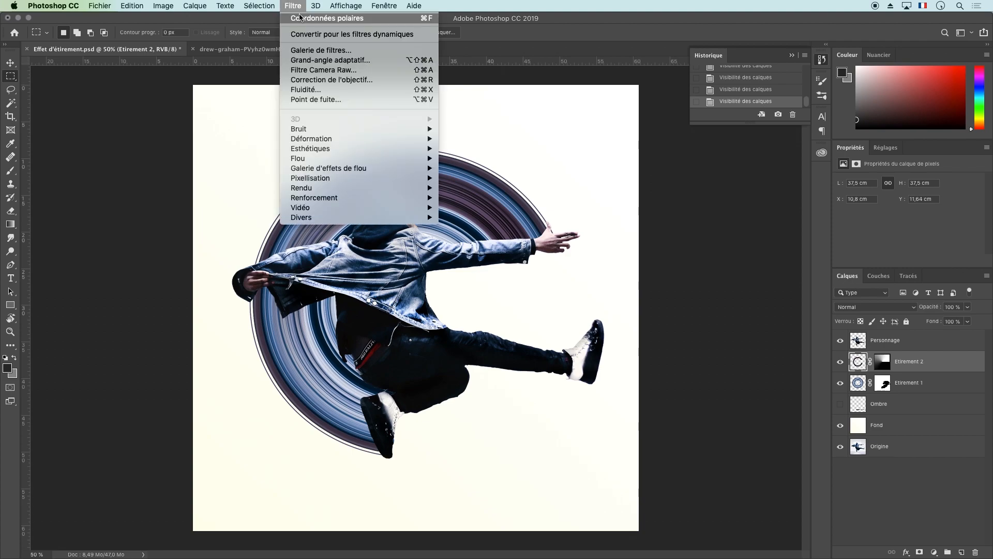
pyautogui.click(299, 6)
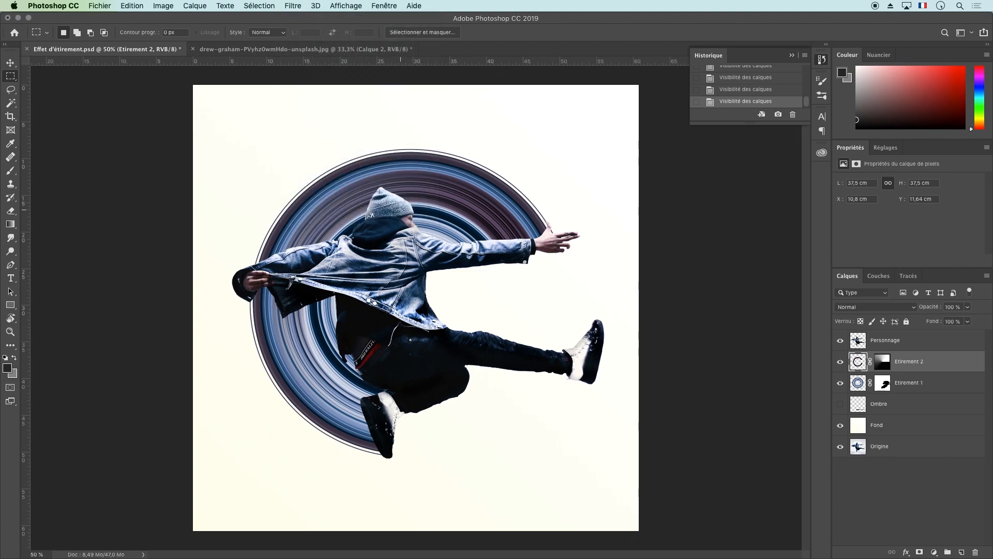